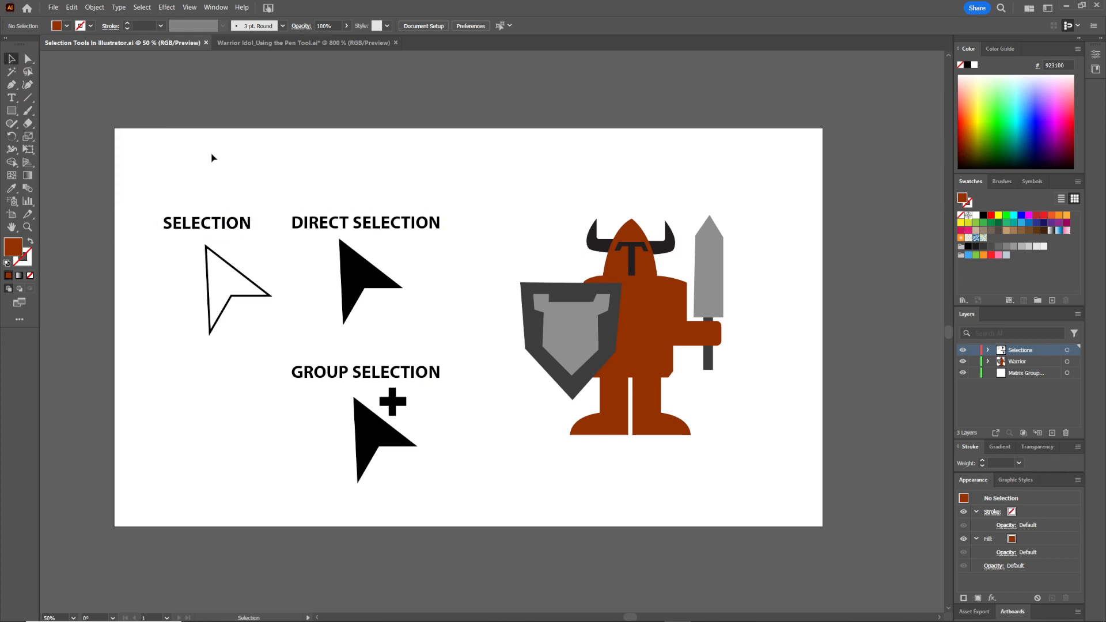
Drag the Selection arrow graphic to a new spot and undo the move
{"action": "left_click", "coordinate": [239, 228]}
{"action": "left_click", "coordinate": [234, 174]}
{"action": "left_click_drag", "start_coordinate": [231, 228], "coordinate": [298, 168]}
{"action": "key", "text": "ctrl+z"}
Select the outlined Selection arrow, resize it by its bounding box, and undo the resize
{"action": "left_click", "coordinate": [208, 304]}
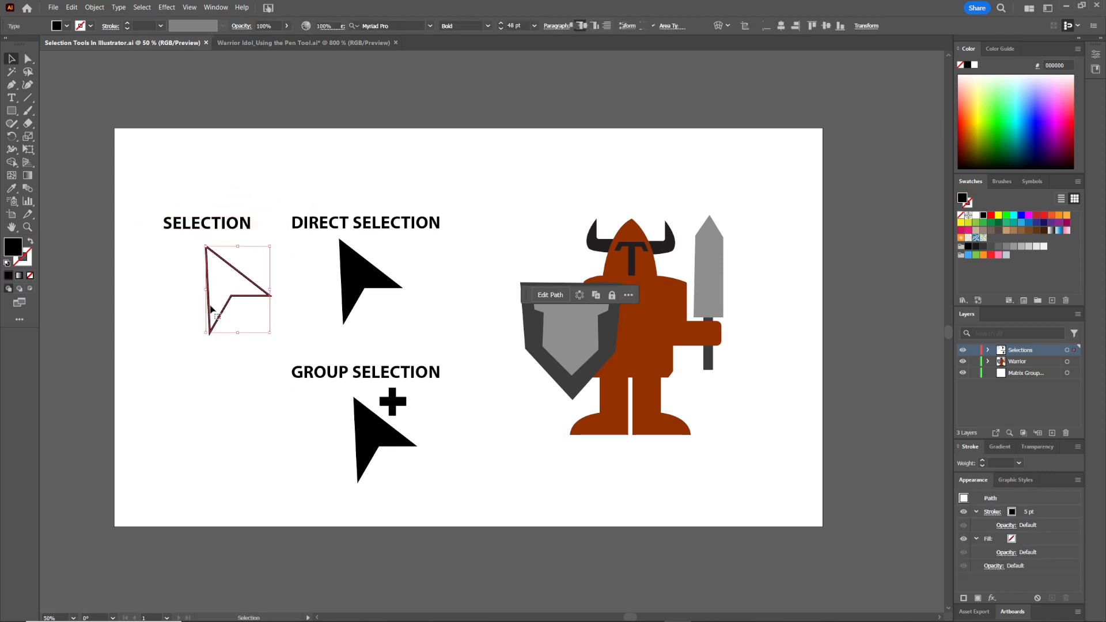
{"action": "left_click", "coordinate": [274, 284]}
{"action": "left_click_drag", "start_coordinate": [262, 288], "coordinate": [156, 337]}
{"action": "key", "text": "ctrl+z"}
Drag the tip anchor of the black Direct Selection arrow with the Direct Selection tool and undo the change
{"action": "scroll", "coordinate": [313, 333], "scroll_direction": "right", "scroll_amount": 5}
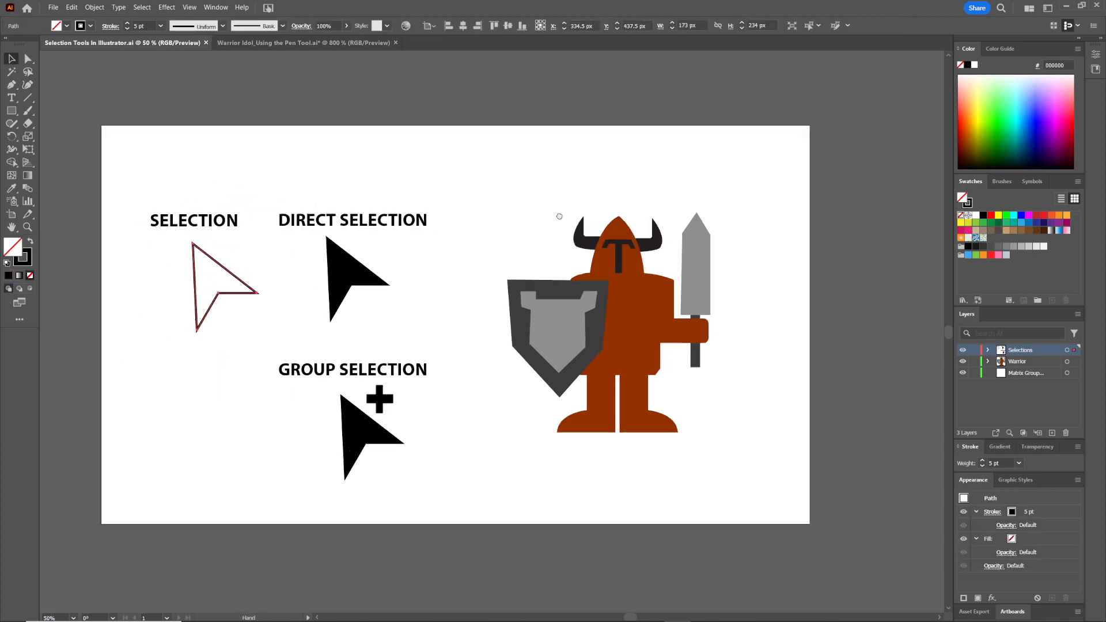
{"action": "left_click", "coordinate": [435, 207]}
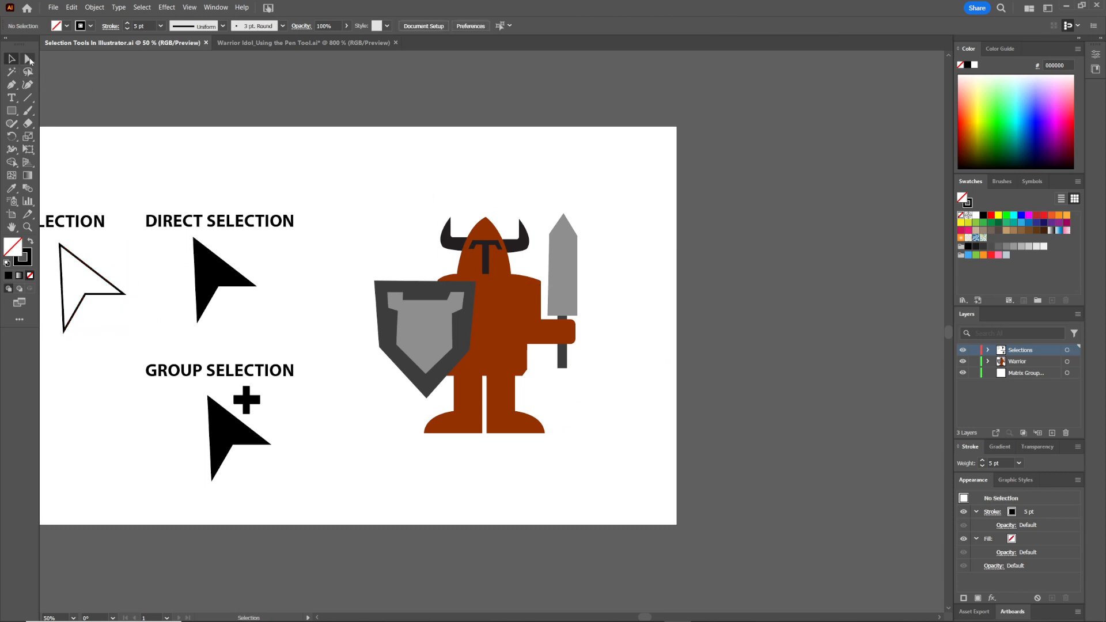
{"action": "left_click", "coordinate": [29, 58]}
{"action": "left_click_drag", "start_coordinate": [259, 288], "coordinate": [162, 277]}
{"action": "key", "text": "ctrl+z"}
{"action": "key", "text": "ctrl+z"}
{"action": "key", "text": "v"}
{"action": "key", "text": "ctrl+z"}
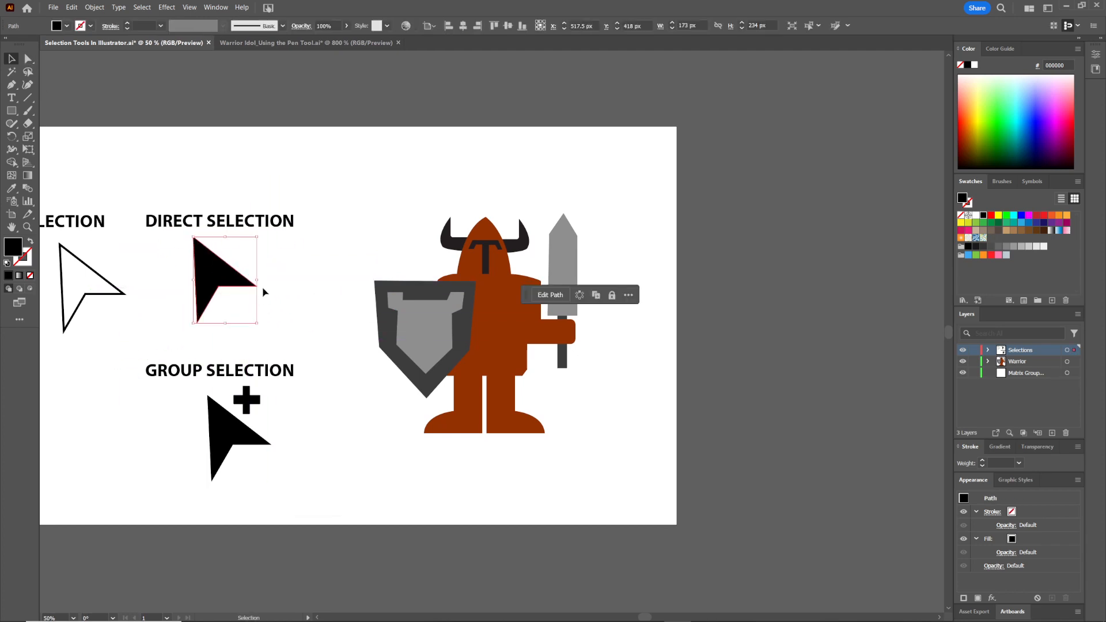
Select the whole Direct Selection arrow with the Selection tool, then deselect it
{"action": "left_click", "coordinate": [260, 291]}
{"action": "left_click", "coordinate": [251, 284]}
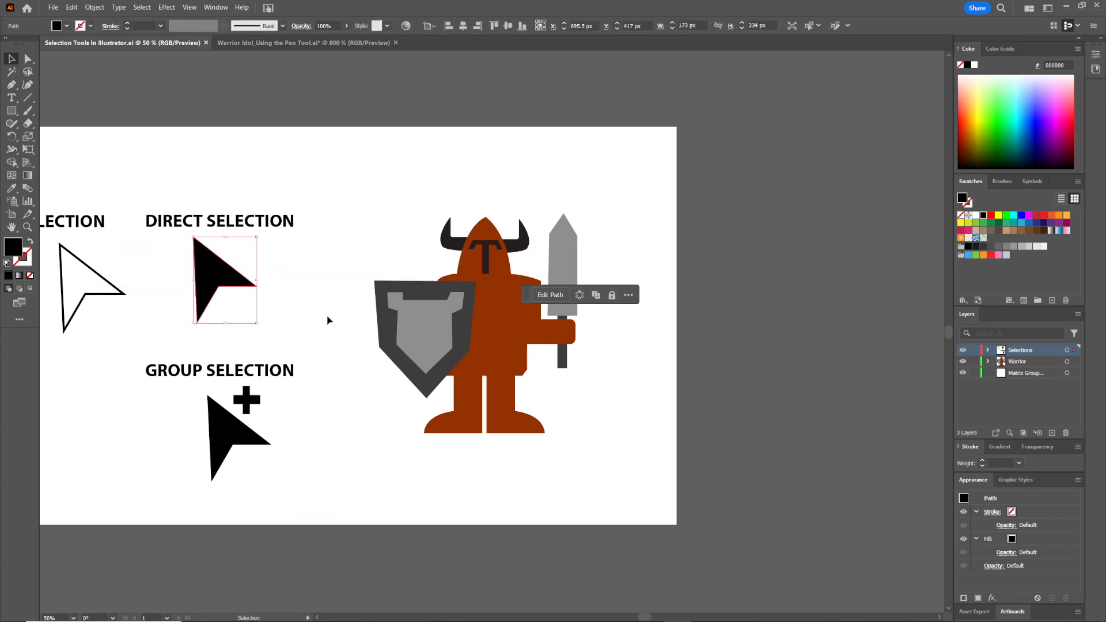
{"action": "left_click", "coordinate": [329, 321]}
Round the Direct Selection arrow's corners with the live corner widgets and undo the rounding
{"action": "left_click", "coordinate": [29, 61]}
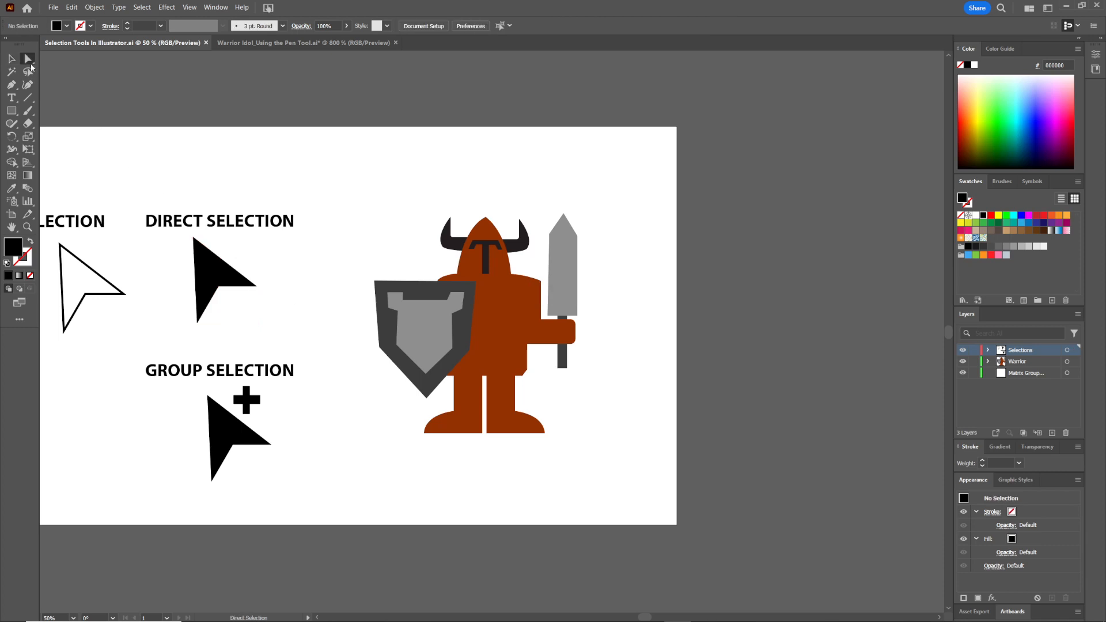
{"action": "left_click", "coordinate": [220, 274]}
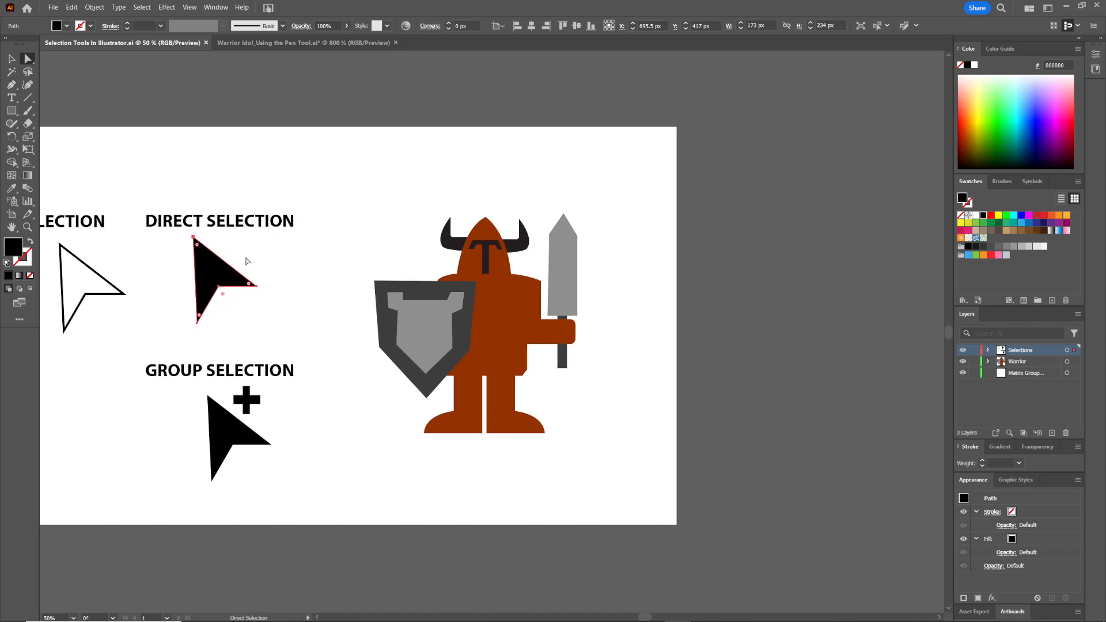
{"action": "left_click", "coordinate": [271, 270]}
{"action": "left_click", "coordinate": [207, 269]}
{"action": "left_click_drag", "start_coordinate": [249, 287], "coordinate": [309, 282]}
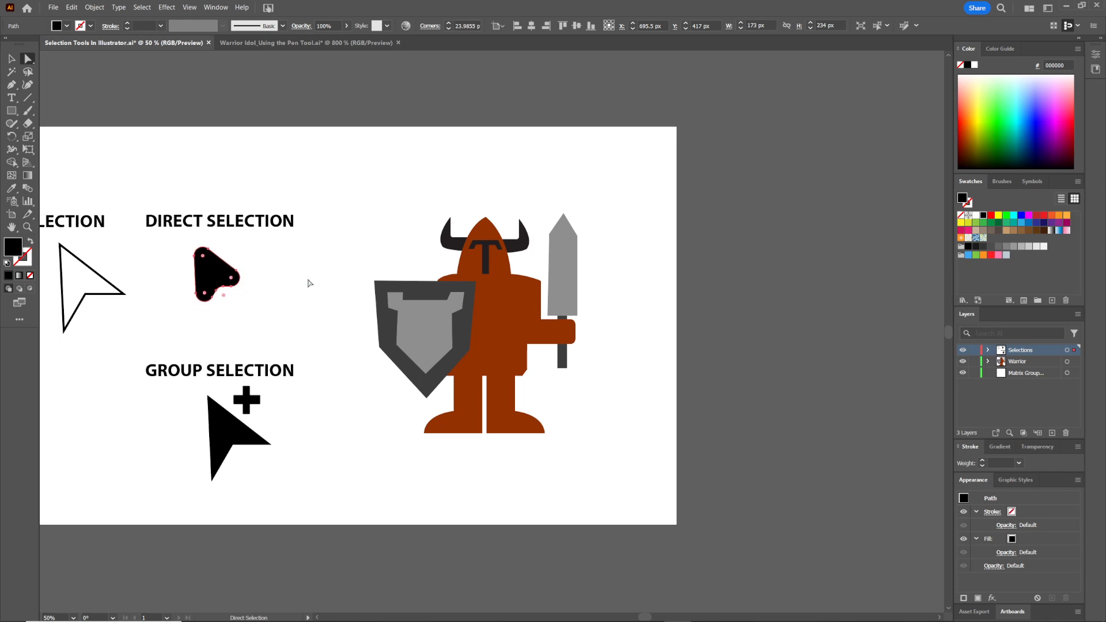
{"action": "left_click", "coordinate": [333, 295]}
{"action": "key", "text": "ctrl+z"}
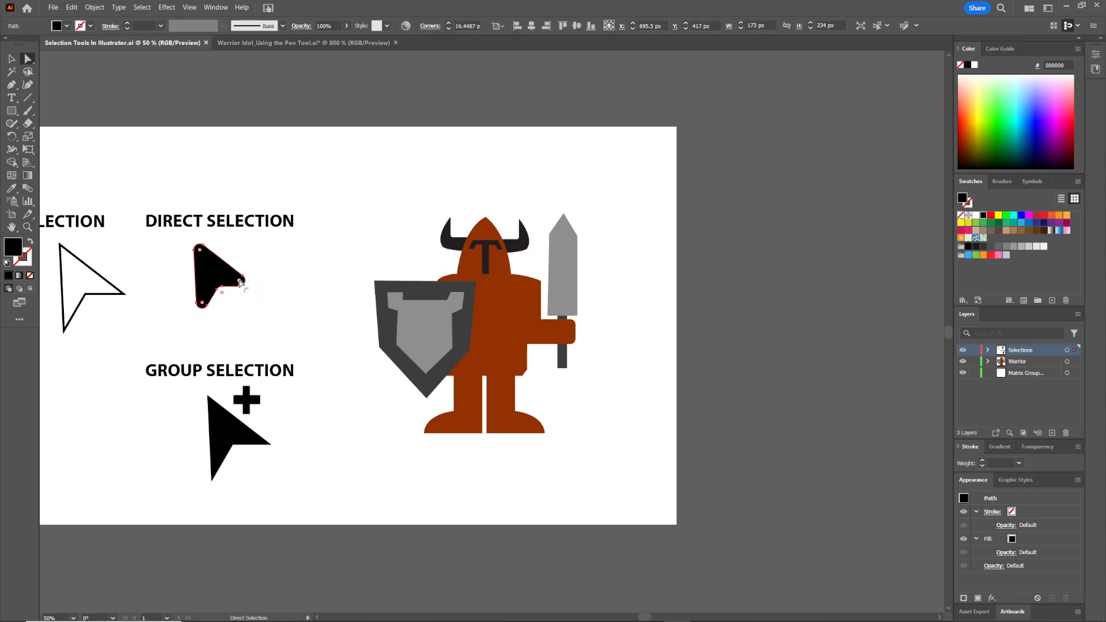
{"action": "left_click", "coordinate": [323, 280]}
{"action": "left_click", "coordinate": [194, 242]}
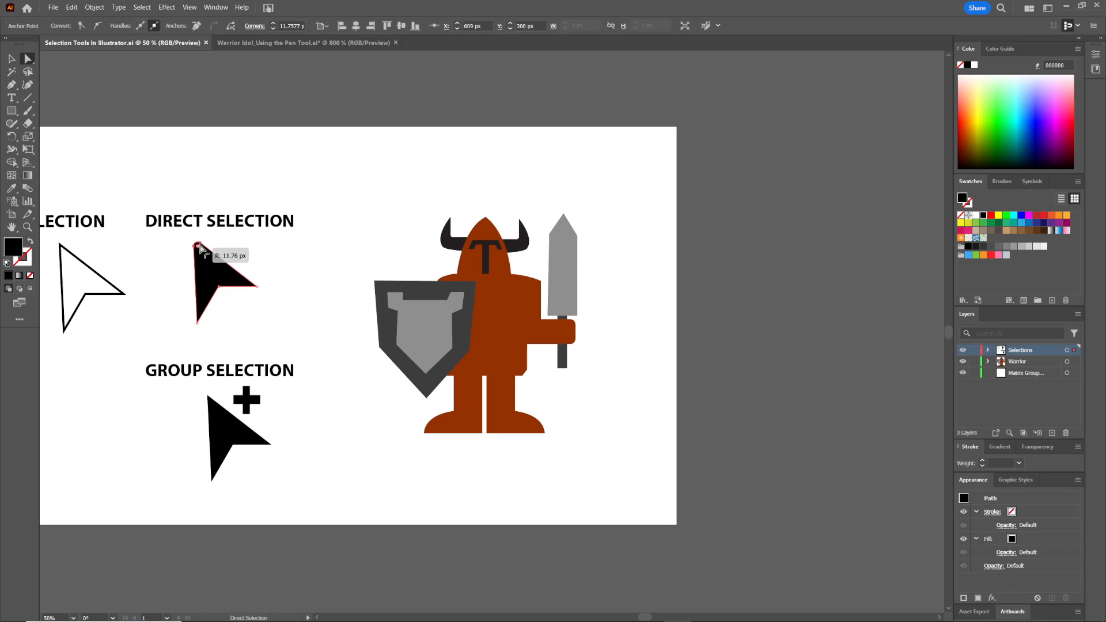
{"action": "left_click", "coordinate": [267, 257]}
Save the document and select individual anchor points of the Direct Selection arrow
{"action": "key", "text": "ctrl+s"}
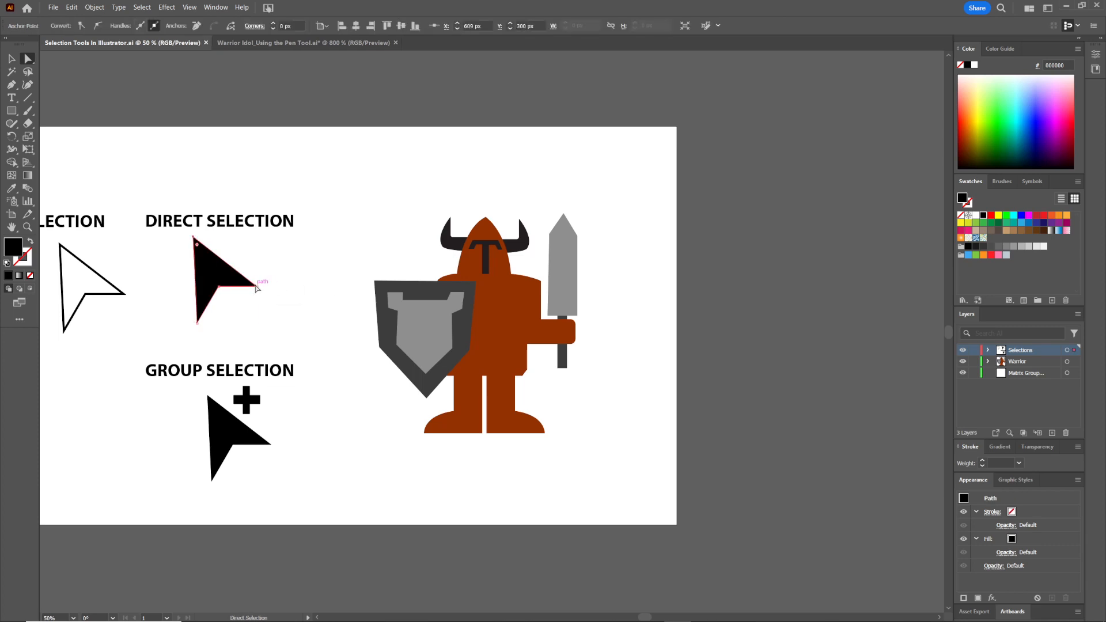
{"action": "left_click", "coordinate": [211, 265]}
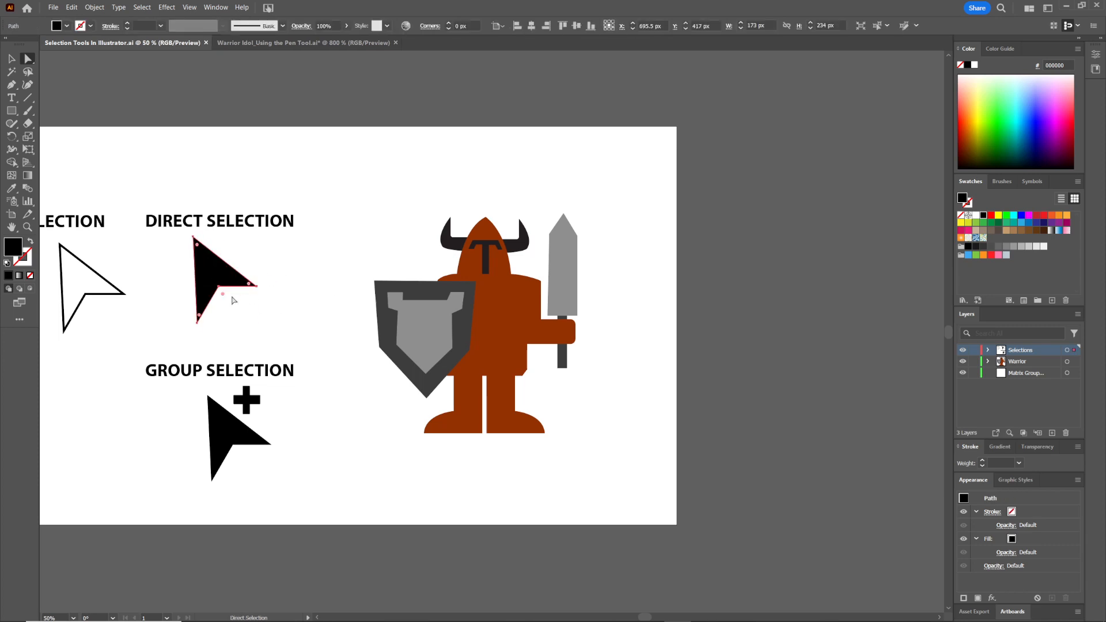
{"action": "left_click_drag", "start_coordinate": [223, 294], "coordinate": [219, 289]}
{"action": "left_click", "coordinate": [315, 279]}
{"action": "left_click", "coordinate": [220, 287]}
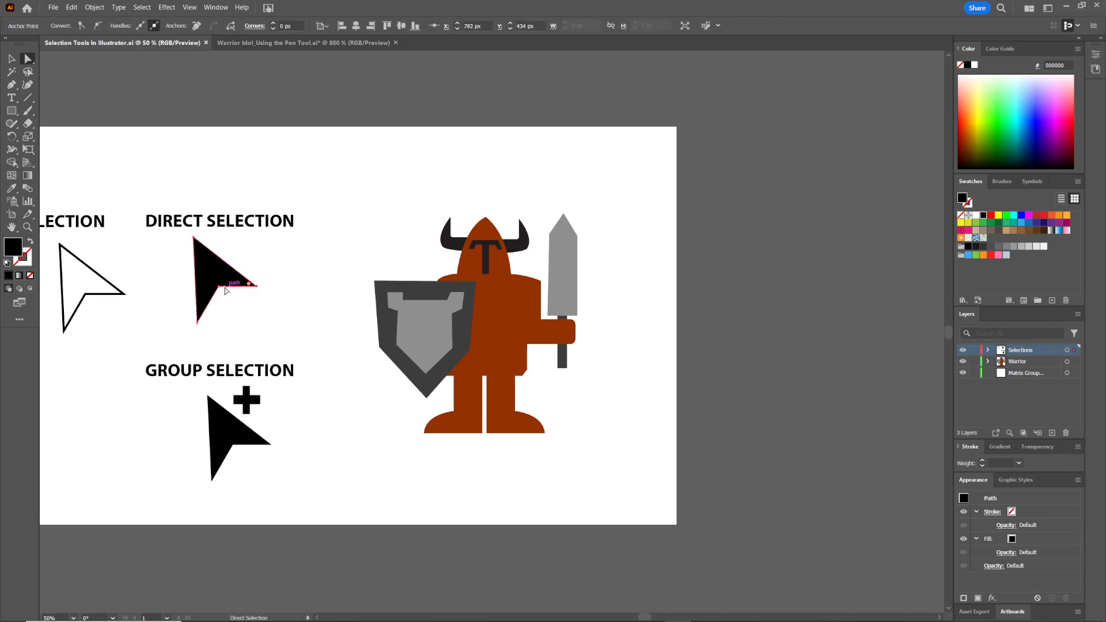
{"action": "left_click", "coordinate": [309, 275]}
Switch to the Group Selection tool, select the warrior's helmet visor piece, and group it
{"action": "key", "text": "v"}
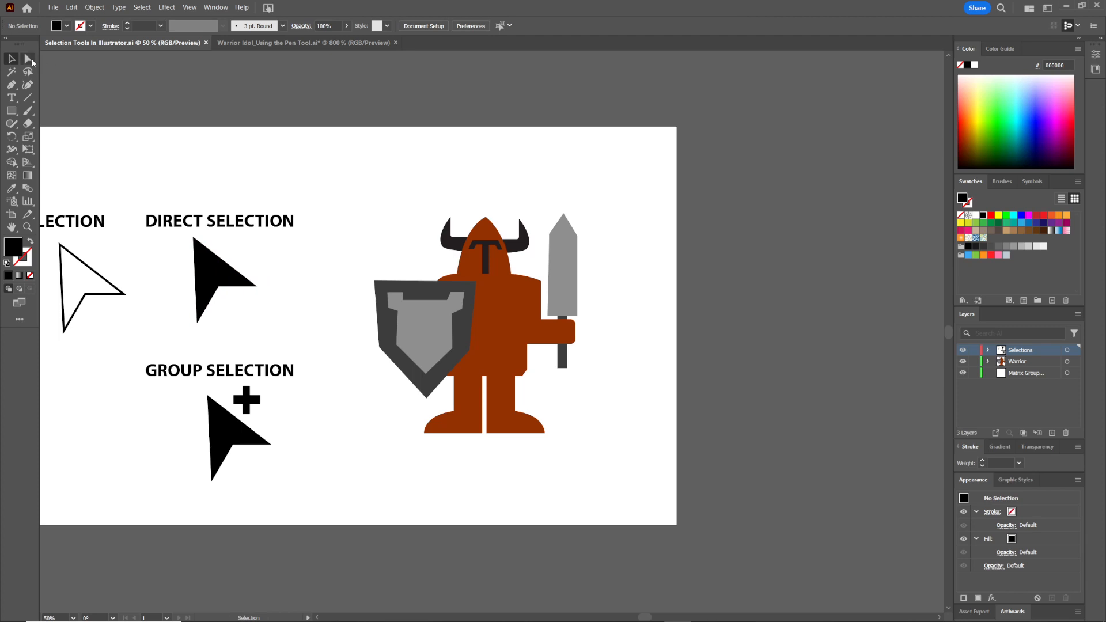
{"action": "left_click", "coordinate": [31, 57]}
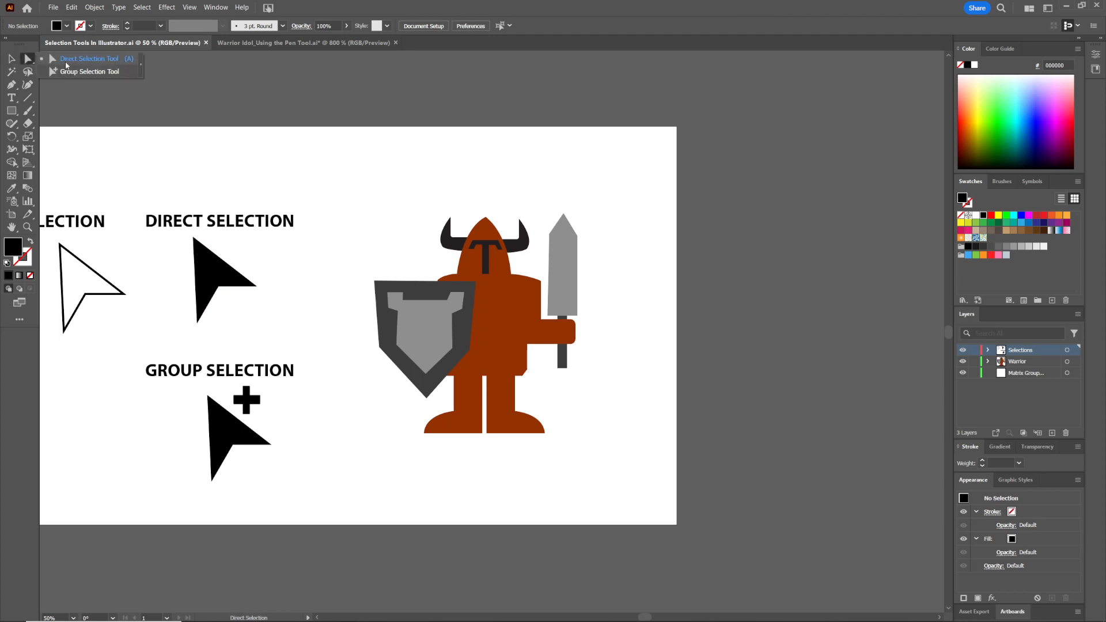
{"action": "left_click", "coordinate": [79, 71]}
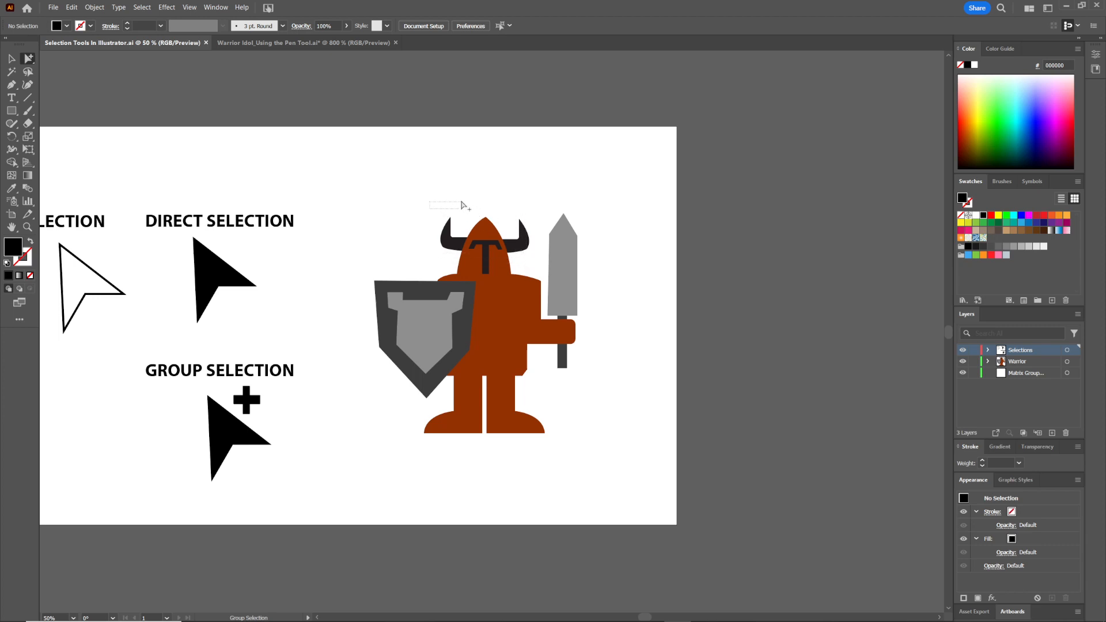
{"action": "left_click", "coordinate": [488, 257]}
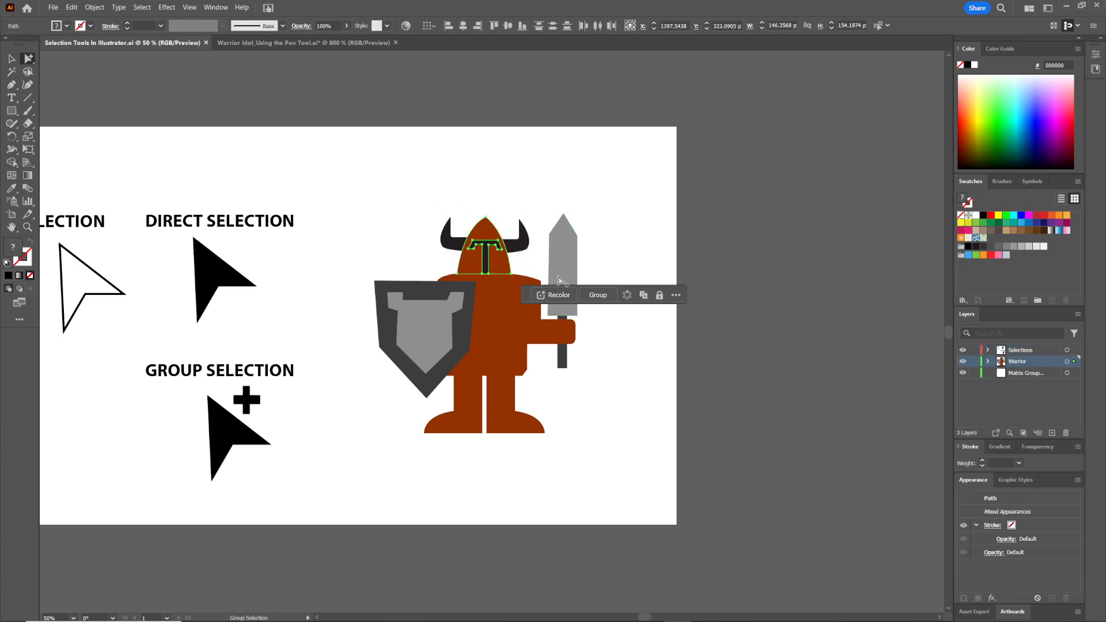
{"action": "left_click", "coordinate": [598, 295]}
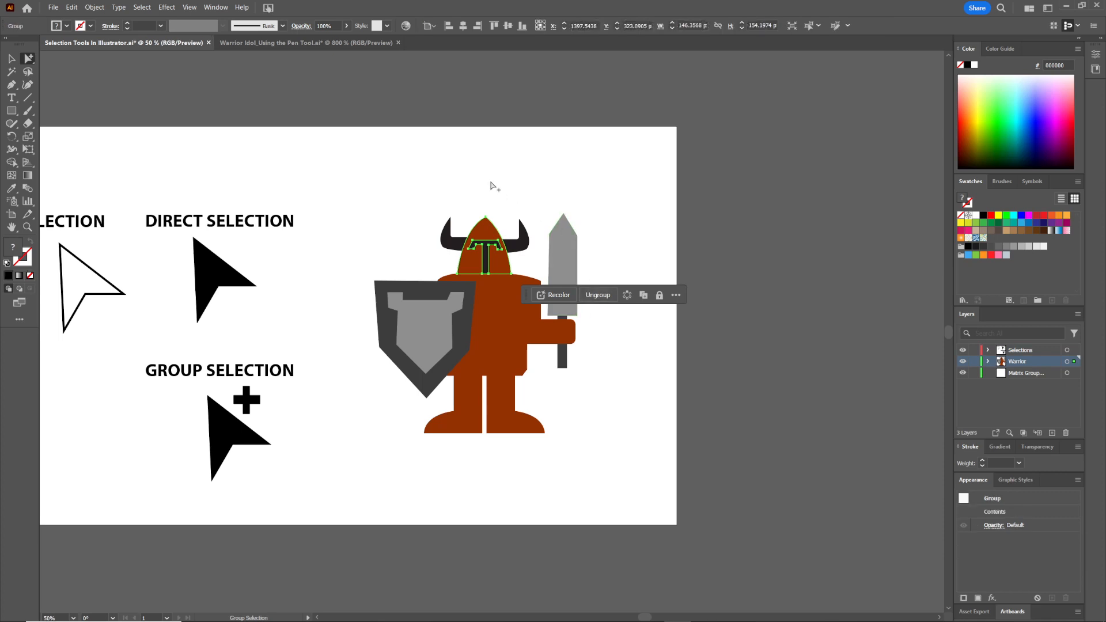
Marquee-select the helmet together with both horns using the Selection tool and group them
{"action": "key", "text": "v"}
{"action": "left_click_drag", "start_coordinate": [417, 207], "coordinate": [535, 257]}
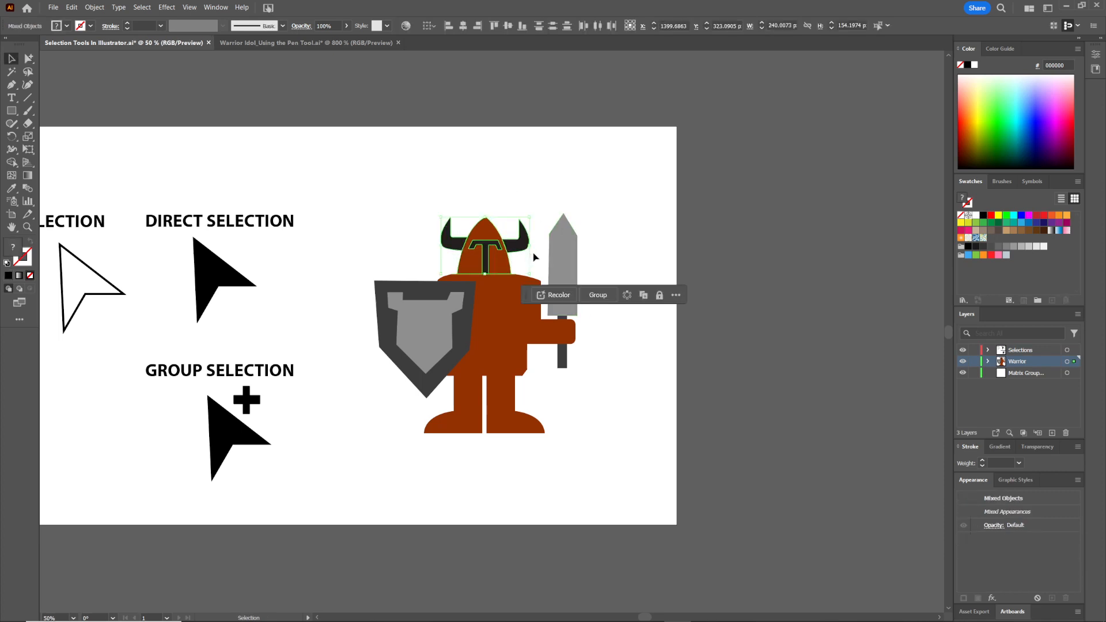
{"action": "key", "text": "ctrl"}
{"action": "key", "text": "ctrl+g"}
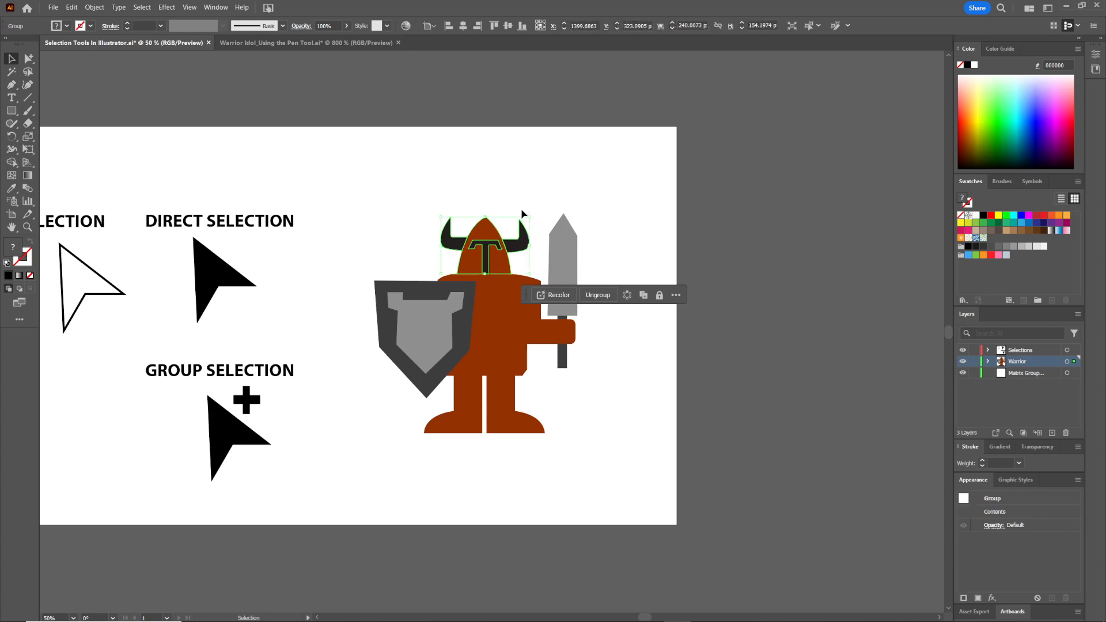
{"action": "left_click", "coordinate": [500, 194]}
{"action": "left_click", "coordinate": [503, 241]}
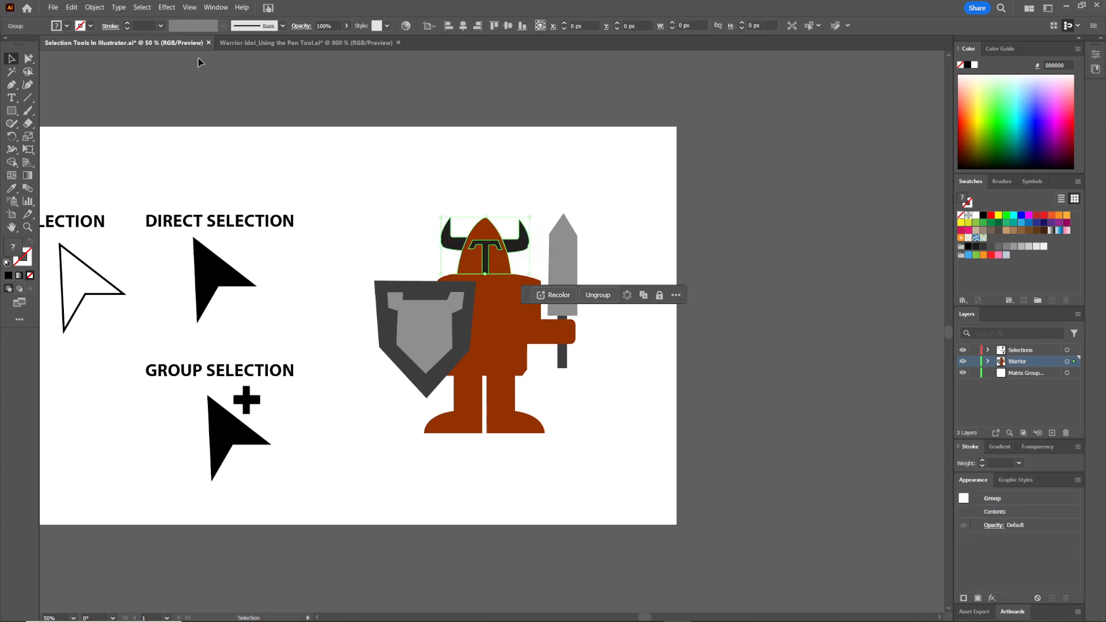
{"action": "left_click", "coordinate": [94, 7]}
{"action": "left_click", "coordinate": [118, 74]}
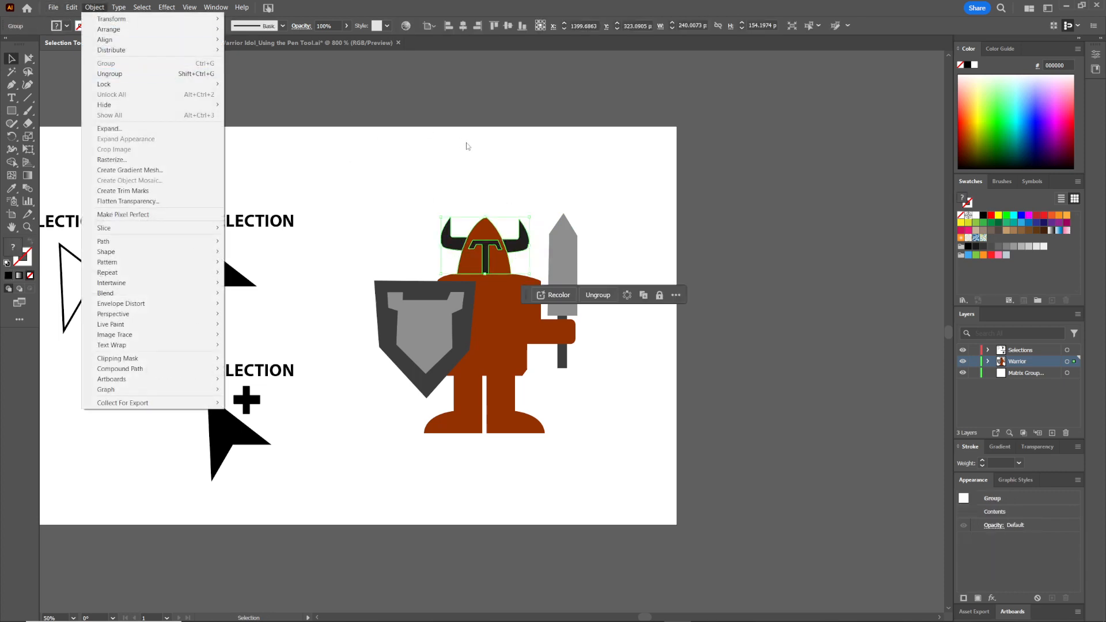
Drag the grouped helmet upward and undo each move
{"action": "left_click", "coordinate": [485, 237]}
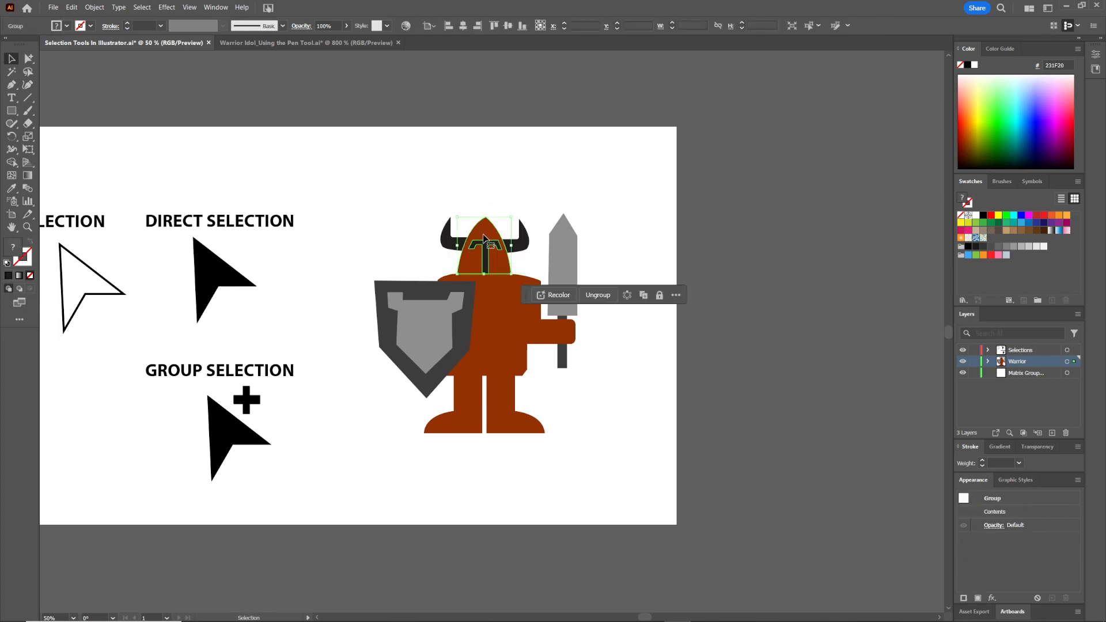
{"action": "left_click_drag", "start_coordinate": [482, 259], "coordinate": [466, 212]}
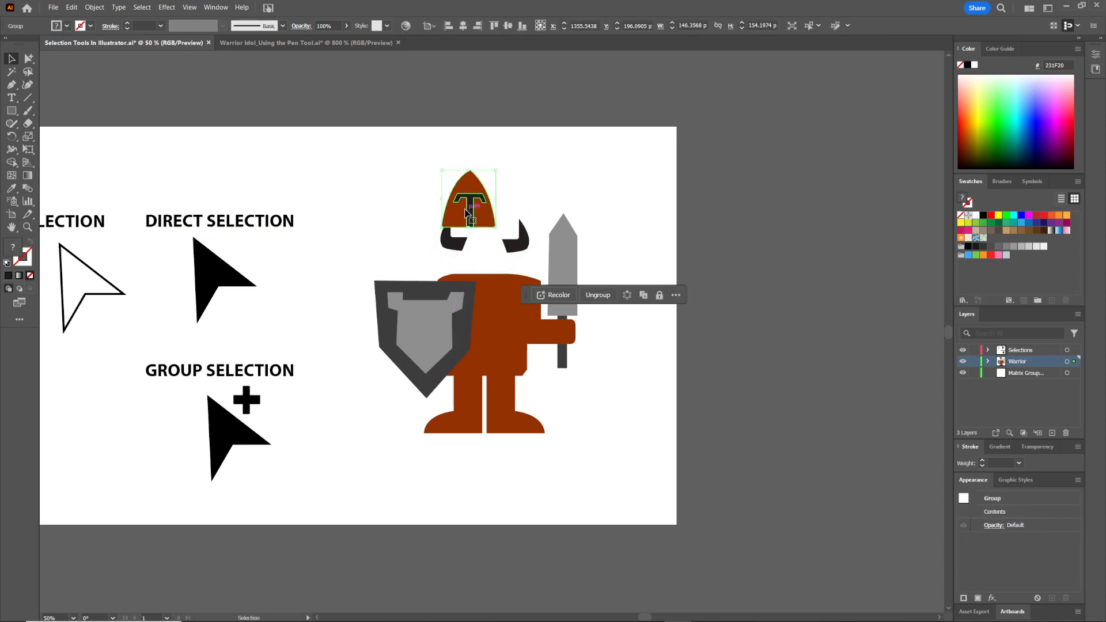
{"action": "key", "text": "ctrl+z"}
{"action": "left_click_drag", "start_coordinate": [489, 257], "coordinate": [500, 205]}
{"action": "key", "text": "ctrl+z"}
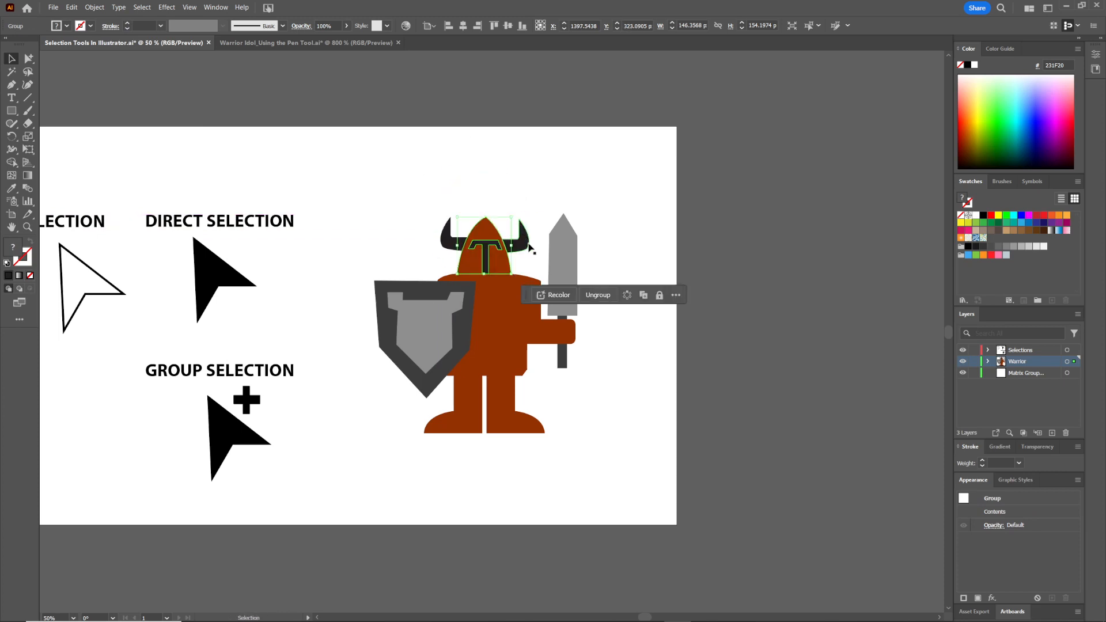
Select the helmet and horns, move them upward, and undo the move
{"action": "left_click", "coordinate": [539, 233]}
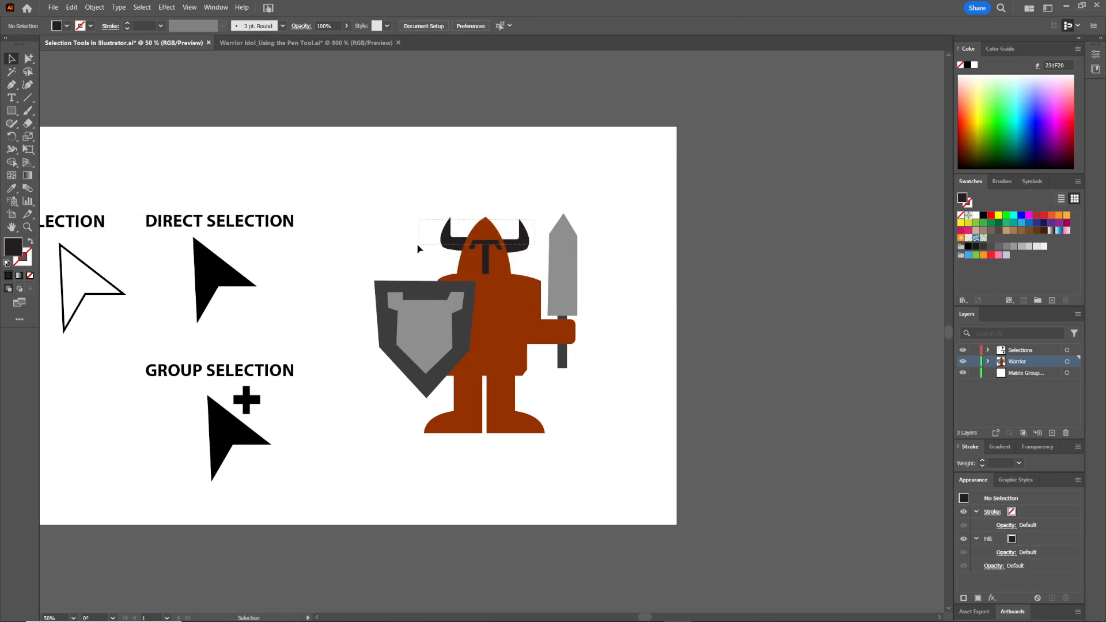
{"action": "left_click_drag", "start_coordinate": [419, 248], "coordinate": [418, 249]}
{"action": "left_click_drag", "start_coordinate": [494, 258], "coordinate": [465, 201]}
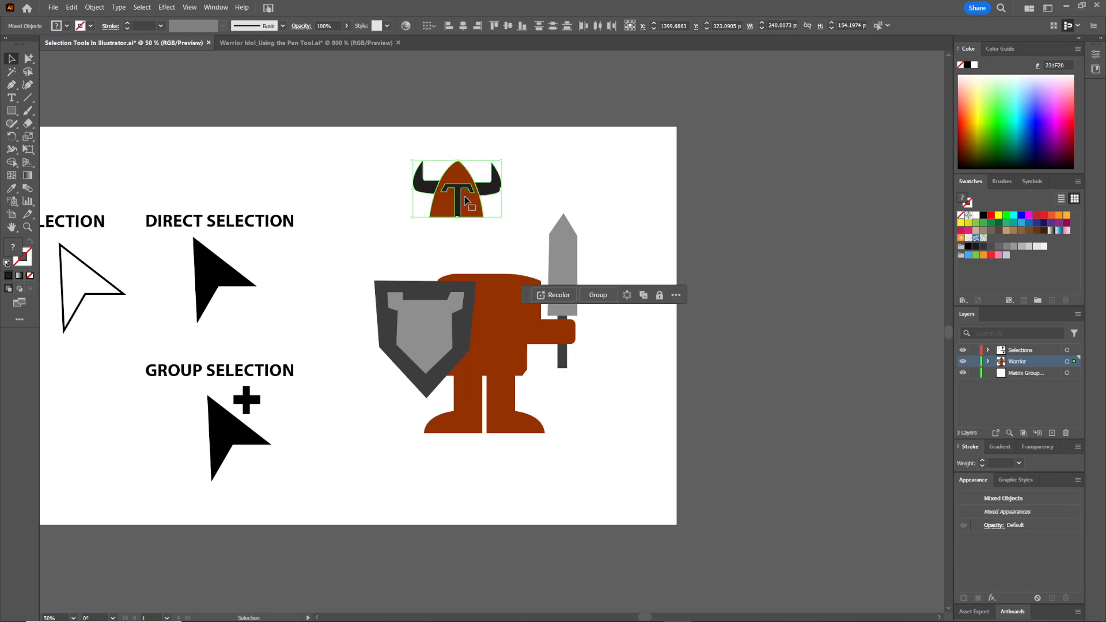
{"action": "key", "text": "ctrl+z"}
Group the helmet and horns together and enter isolation mode on the group
{"action": "key", "text": "ctrl+g"}
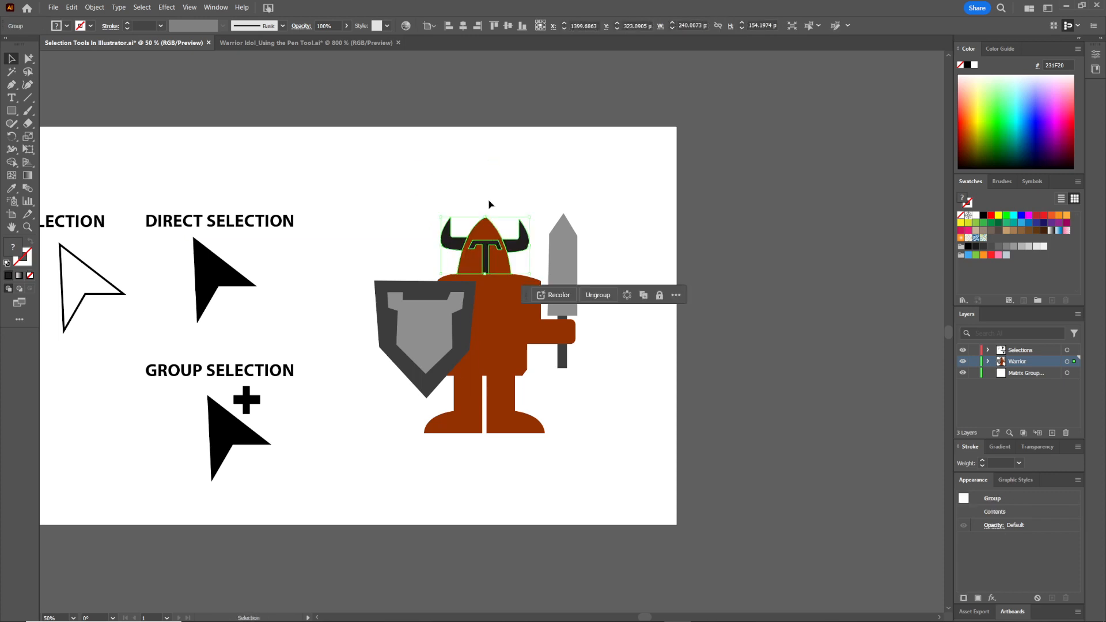
{"action": "left_click", "coordinate": [527, 197]}
{"action": "left_click", "coordinate": [530, 240]}
{"action": "double_click", "coordinate": [518, 246]}
Move the visor piece inside isolation mode and undo the move
{"action": "left_click", "coordinate": [489, 258]}
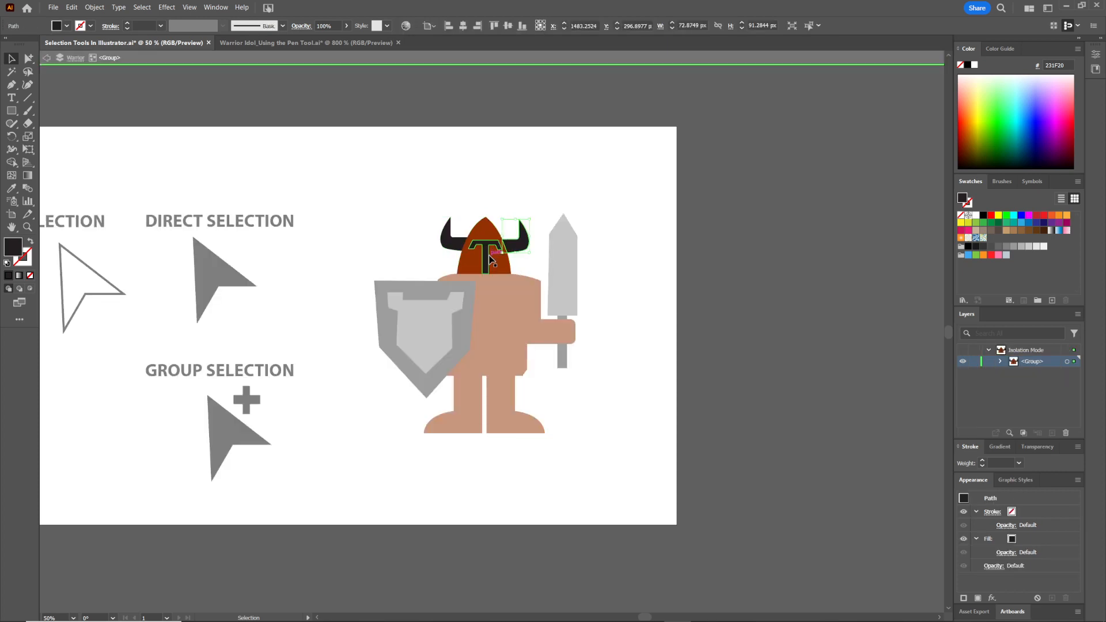
{"action": "left_click_drag", "start_coordinate": [488, 258], "coordinate": [440, 207]}
{"action": "key", "text": "ctrl+z"}
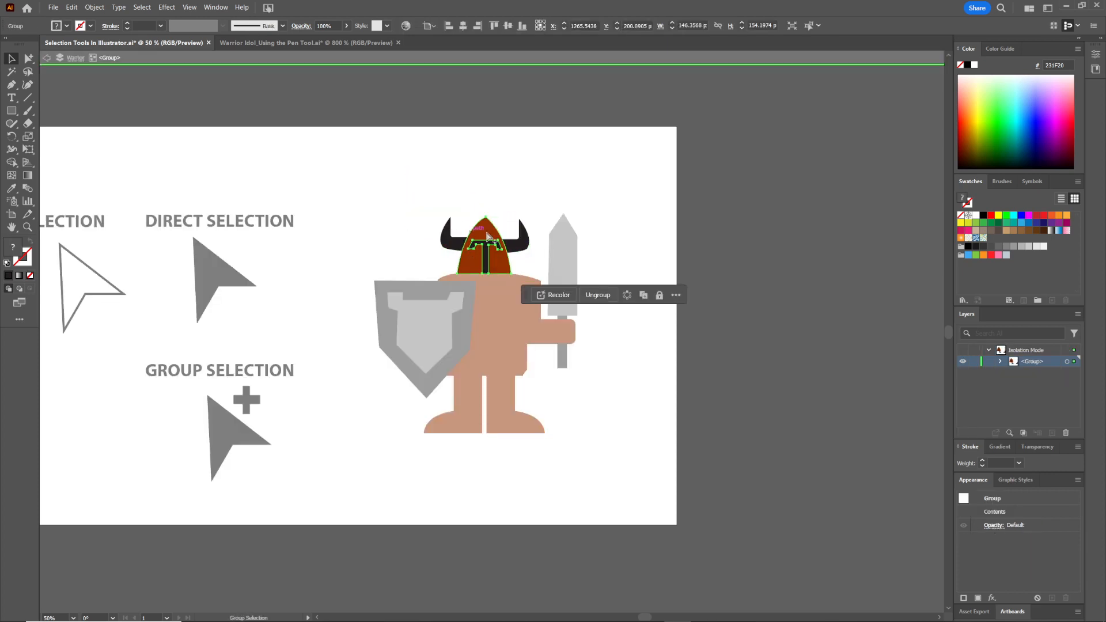
Exit isolation mode and drag the helmet group back into place
{"action": "left_click", "coordinate": [506, 173]}
{"action": "double_click", "coordinate": [506, 173]}
{"action": "left_click", "coordinate": [503, 249]}
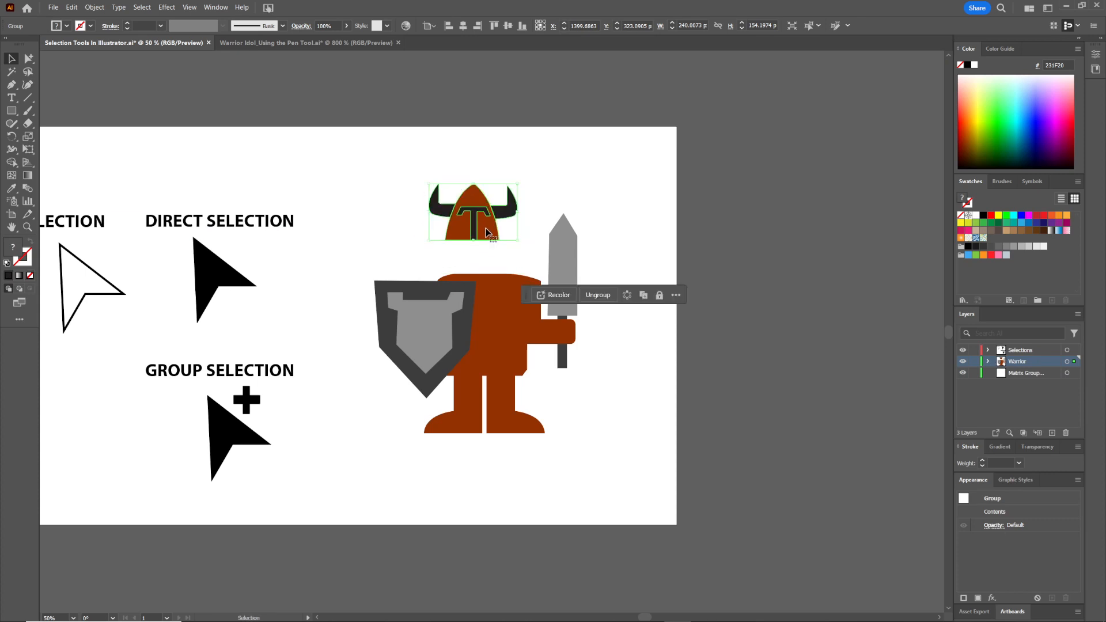
{"action": "mouse_move", "coordinate": [502, 249]}
{"action": "left_mouse_down"}
{"action": "mouse_move", "coordinate": [499, 185]}
{"action": "mouse_move", "coordinate": [507, 235]}
{"action": "left_mouse_up"}
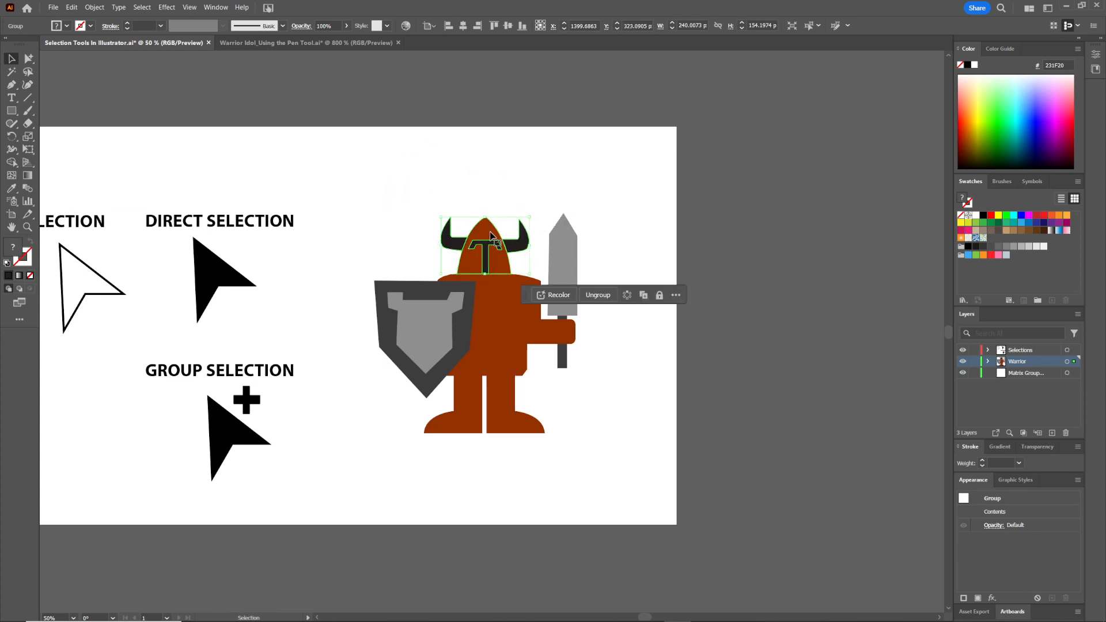
Re-enter isolation mode on the helmet group and test-move its pieces, undoing each move
{"action": "double_click", "coordinate": [486, 234]}
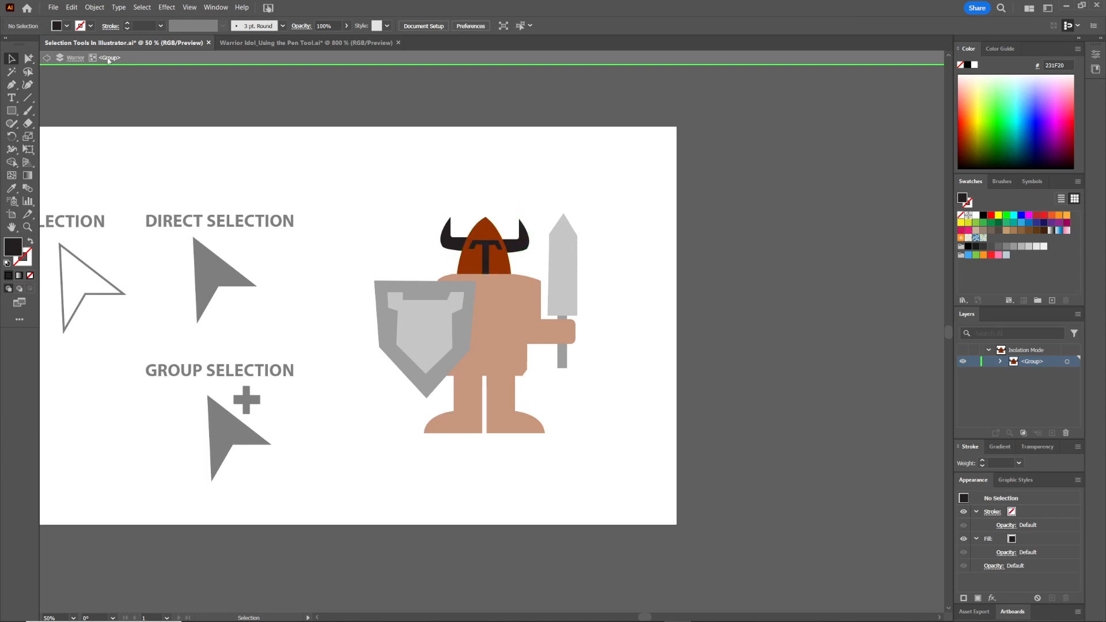
{"action": "left_click", "coordinate": [487, 242]}
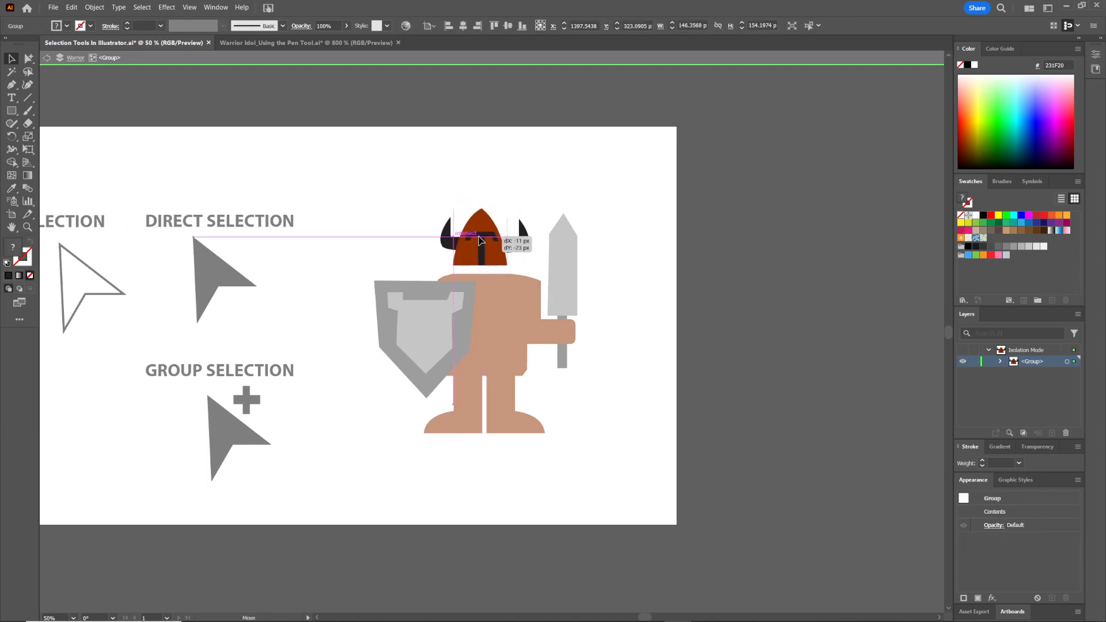
{"action": "key", "text": "ctrl+z"}
{"action": "left_click_drag", "start_coordinate": [519, 242], "coordinate": [521, 230]}
{"action": "key", "text": "ctrl+z"}
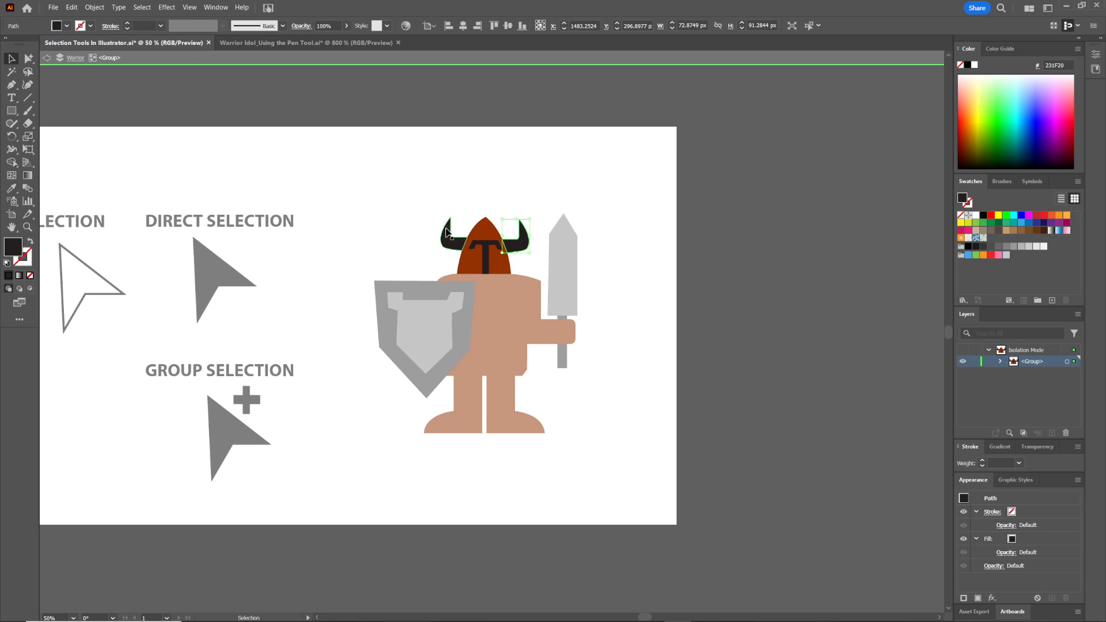
Exit isolation mode and marquee-select the helmet group, undoing an accidental move
{"action": "double_click", "coordinate": [563, 195]}
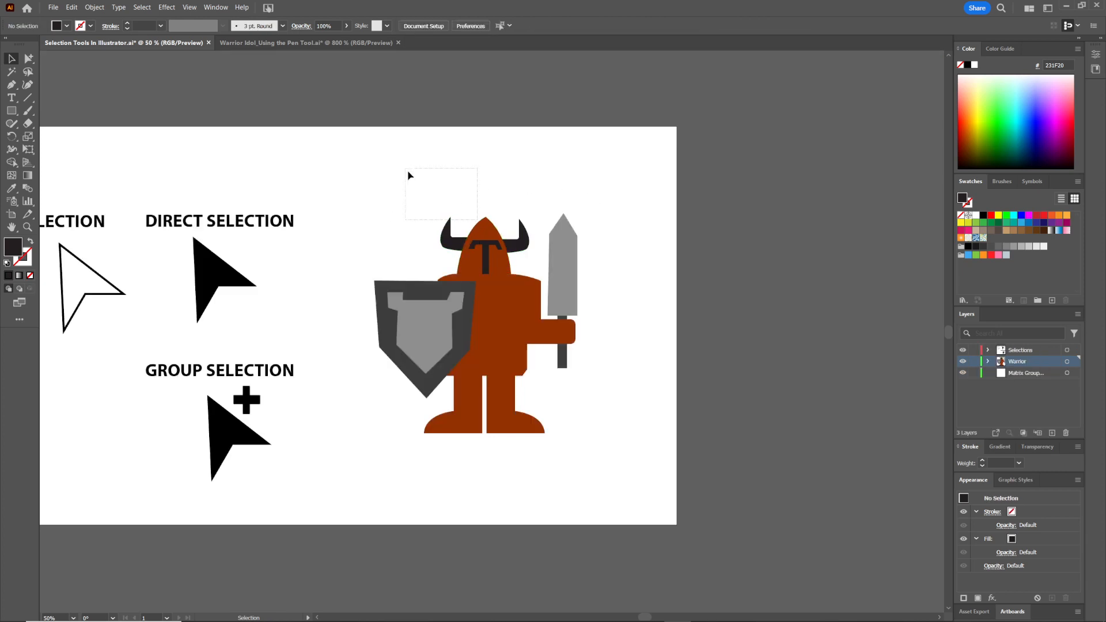
{"action": "left_click_drag", "start_coordinate": [407, 170], "coordinate": [504, 244]}
{"action": "left_click_drag", "start_coordinate": [509, 247], "coordinate": [404, 162]}
{"action": "key", "text": "ctrl+z"}
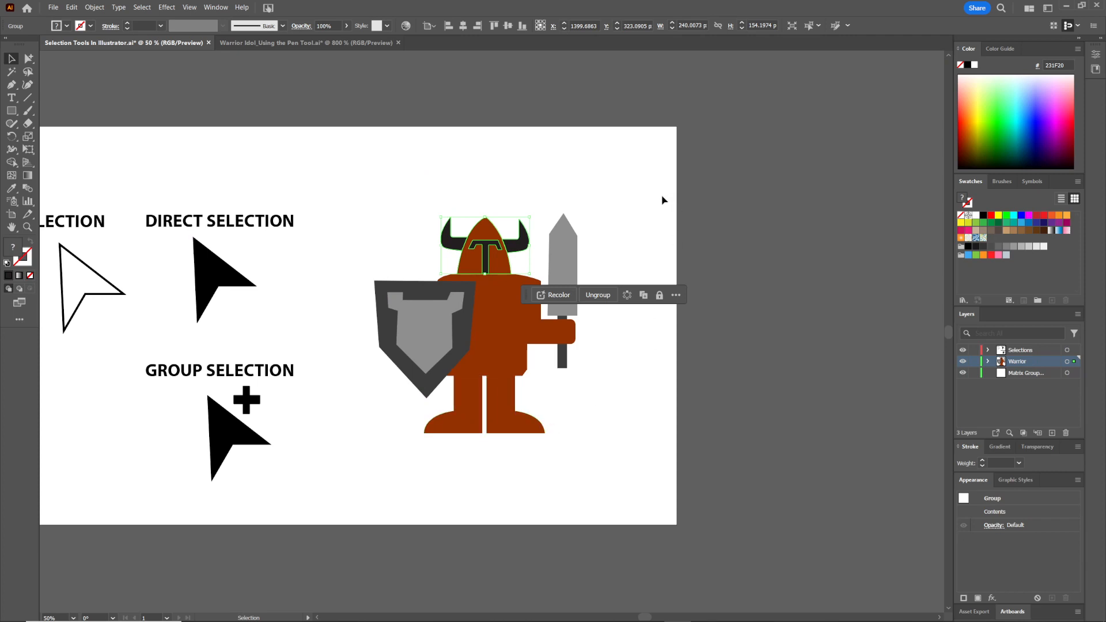
Select both shield pieces together and group them into one shield group
{"action": "left_click", "coordinate": [669, 218]}
{"action": "left_click", "coordinate": [433, 289]}
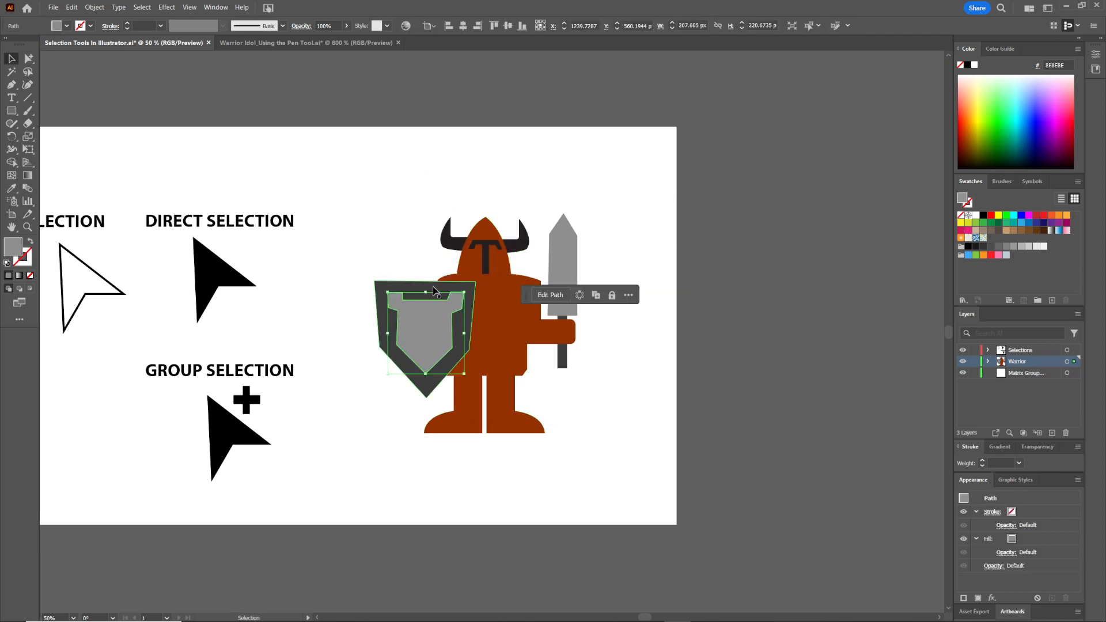
{"action": "left_click", "coordinate": [425, 271]}
{"action": "left_click", "coordinate": [428, 316]}
{"action": "left_click_drag", "start_coordinate": [428, 317], "coordinate": [446, 294]}
{"action": "left_click", "coordinate": [447, 295]}
{"action": "key", "text": "ctrl+g"}
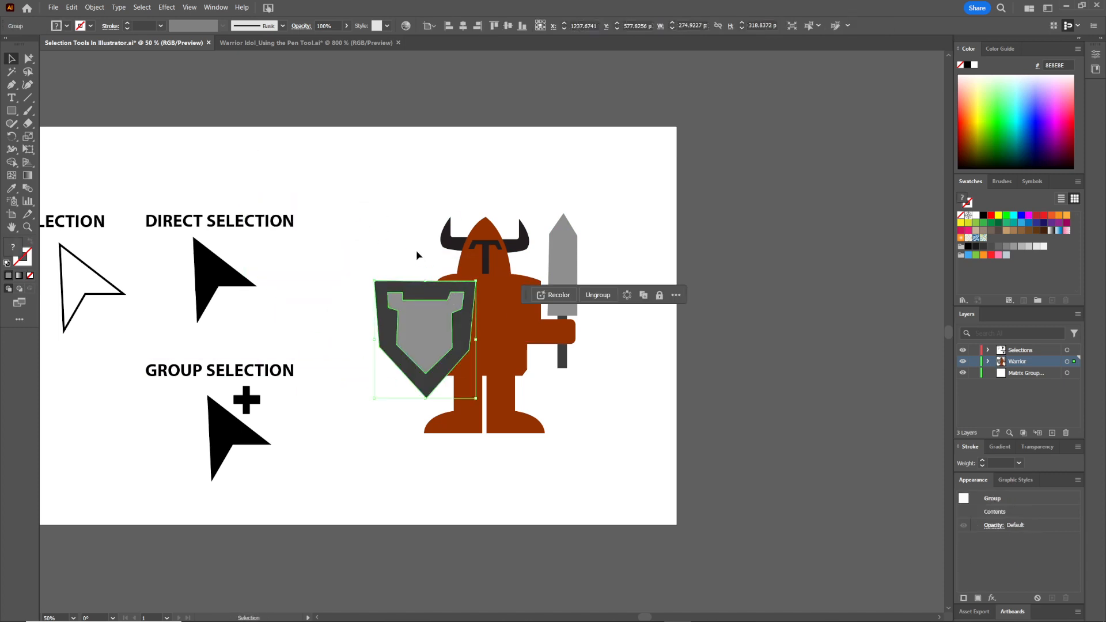
{"action": "left_click", "coordinate": [418, 255]}
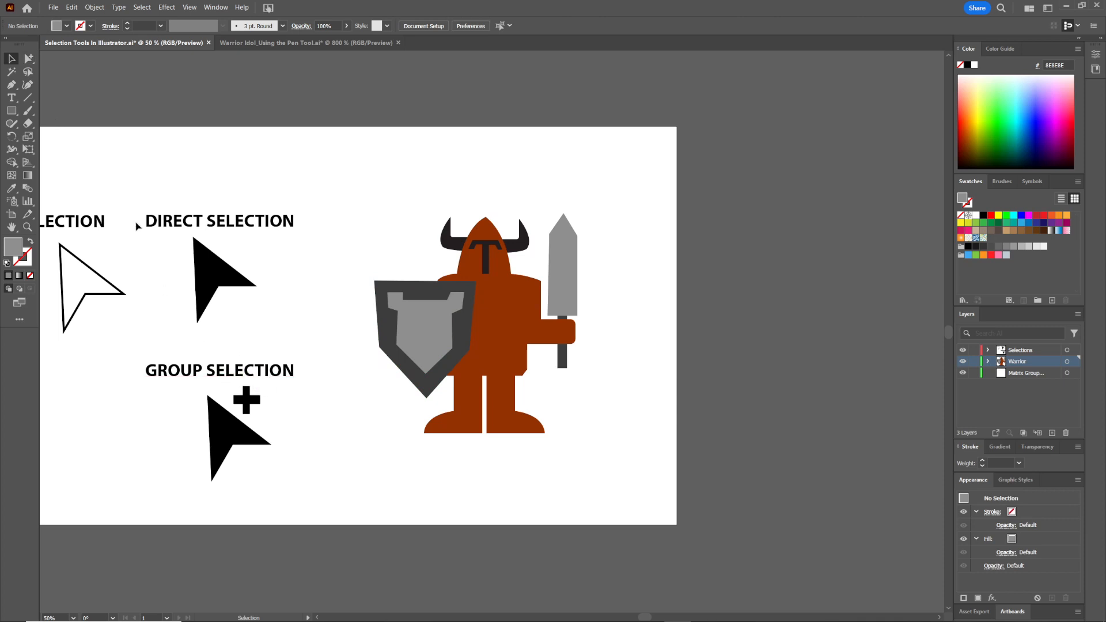
Select the whole sword group with the Group Selection tool and change its stacking order with Arrange
{"action": "left_click", "coordinate": [28, 58]}
{"action": "left_click", "coordinate": [563, 346]}
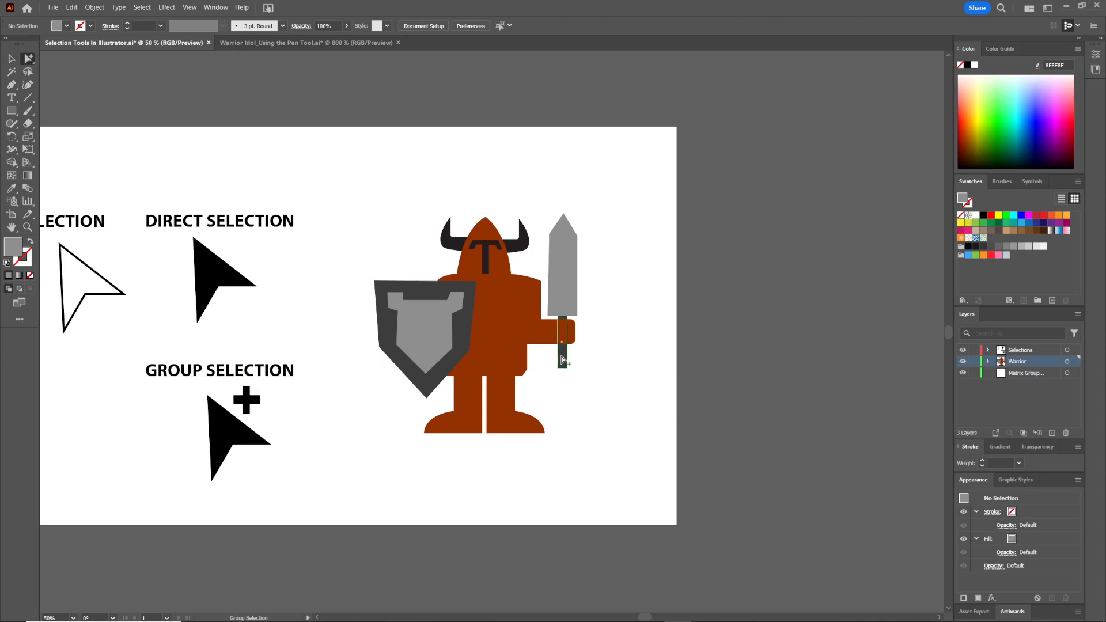
{"action": "left_click", "coordinate": [569, 273], "text": "shift"}
{"action": "left_click", "coordinate": [607, 298]}
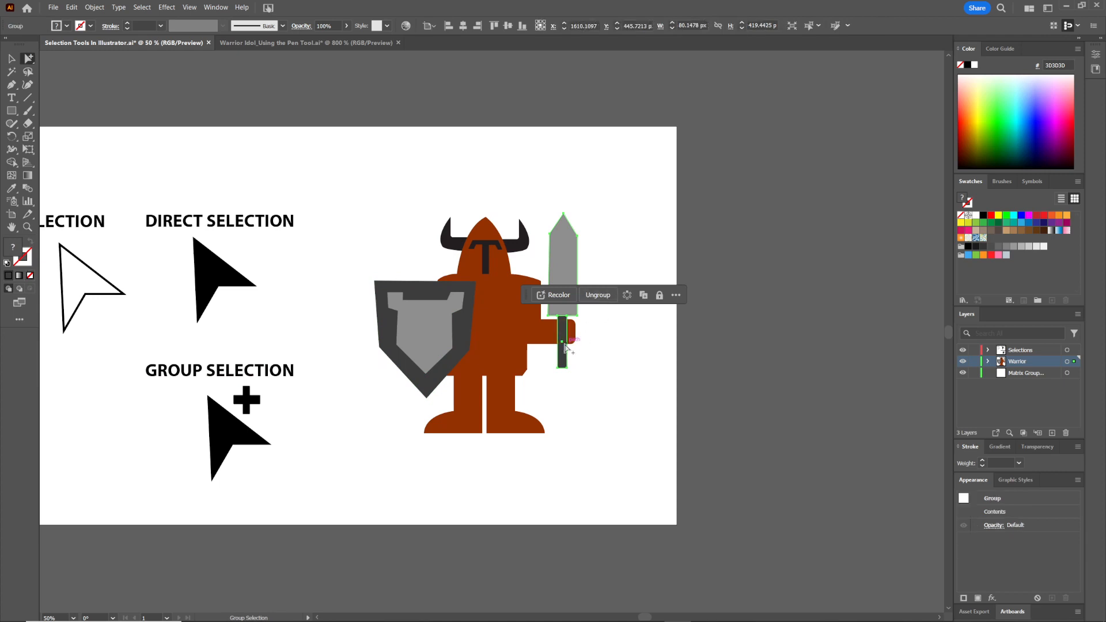
{"action": "key", "text": "v"}
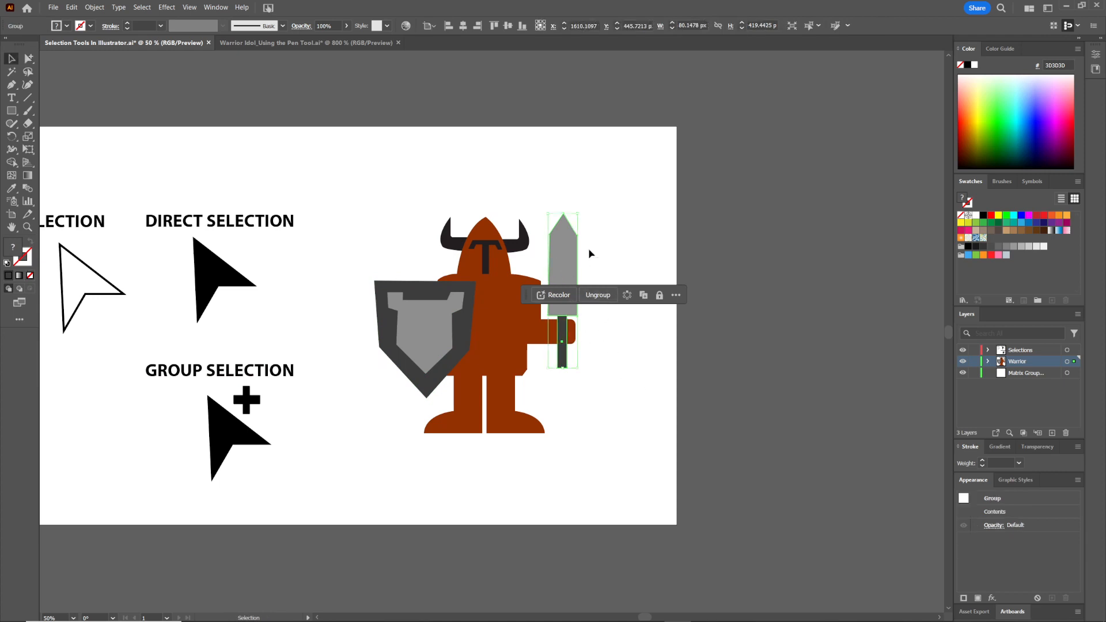
{"action": "left_click", "coordinate": [94, 7]}
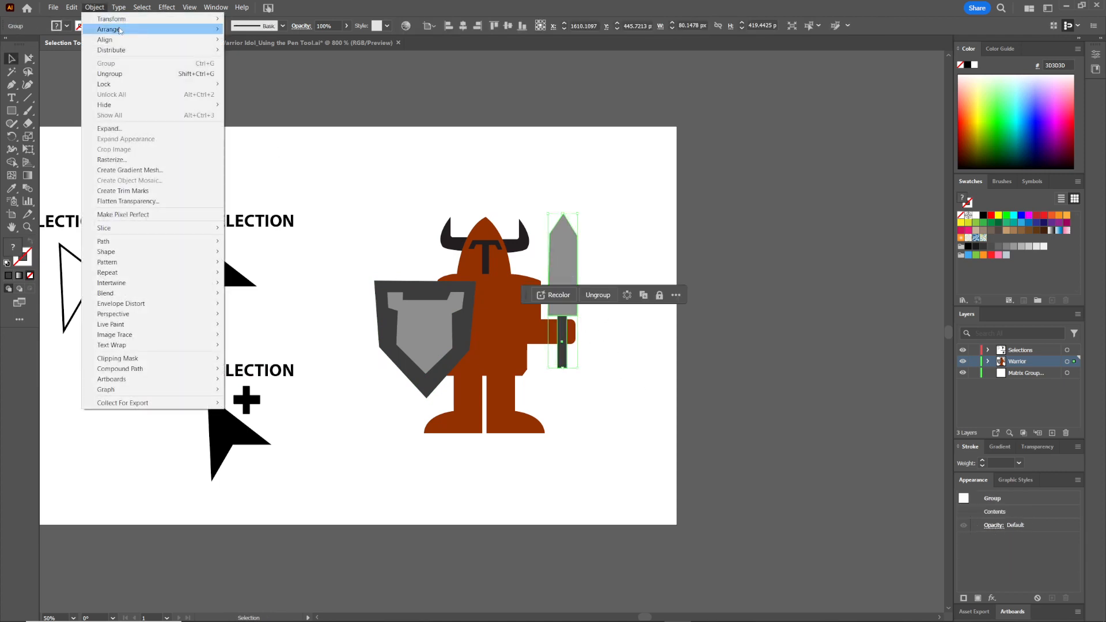
{"action": "mouse_move", "coordinate": [128, 29]}
{"action": "left_click", "coordinate": [262, 62]}
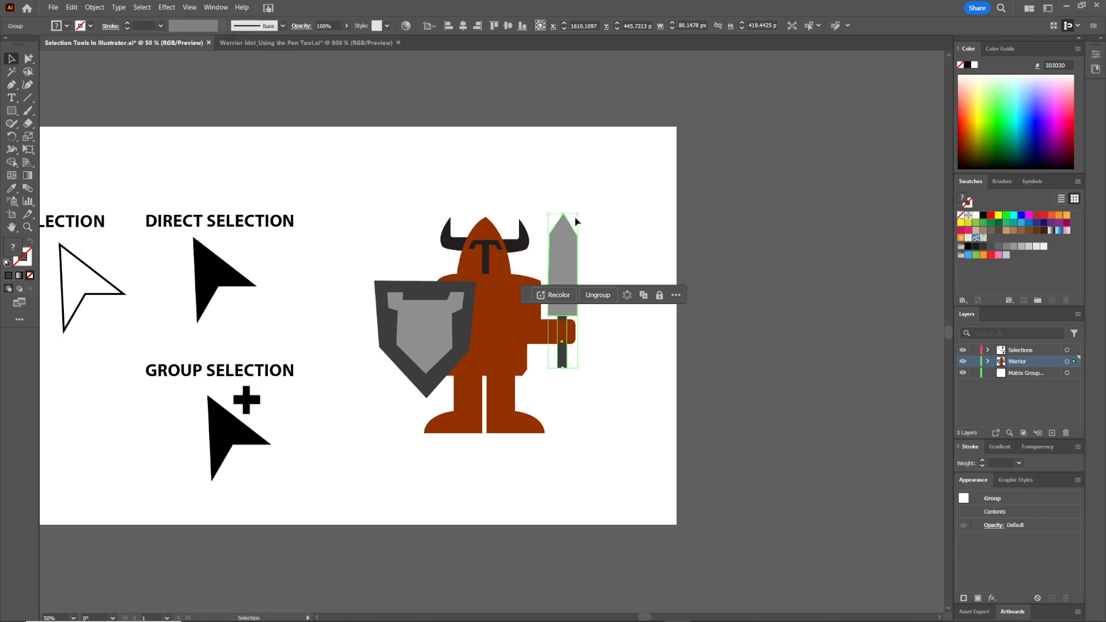
{"action": "left_click", "coordinate": [603, 248]}
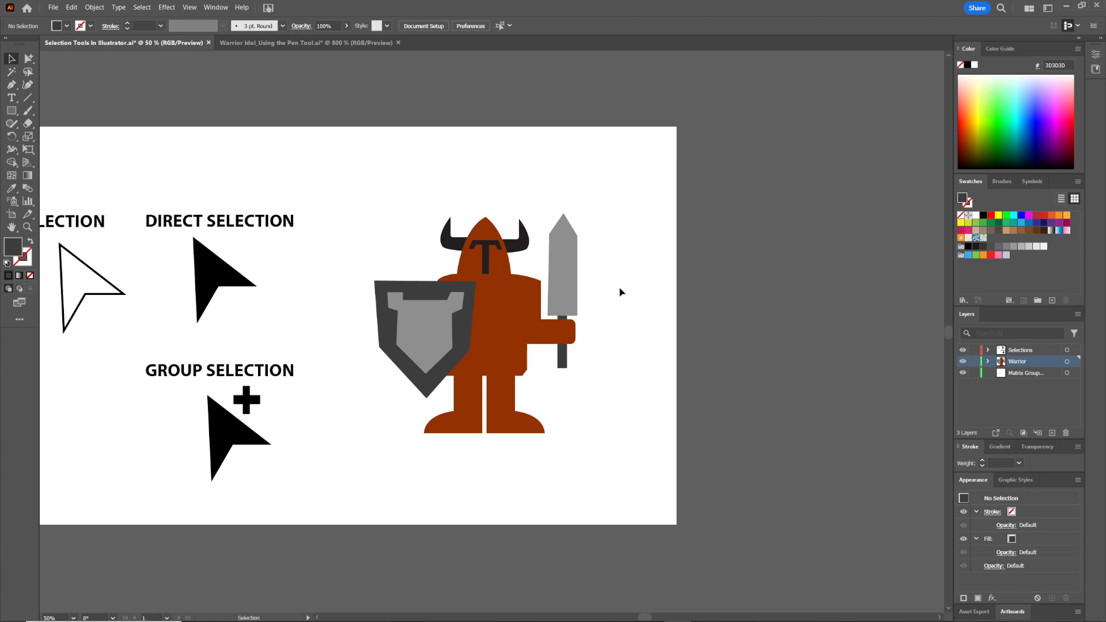
Select the arm together with the sword group and group them
{"action": "left_click_drag", "start_coordinate": [565, 366], "coordinate": [565, 348]}
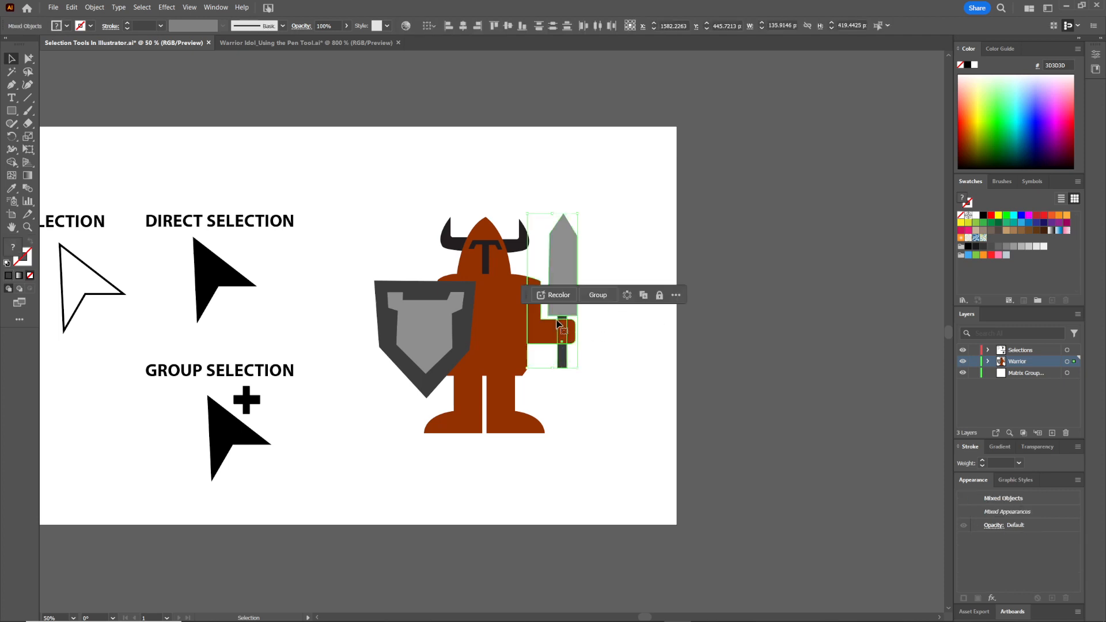
{"action": "left_click", "coordinate": [28, 59]}
{"action": "left_click", "coordinate": [632, 242]}
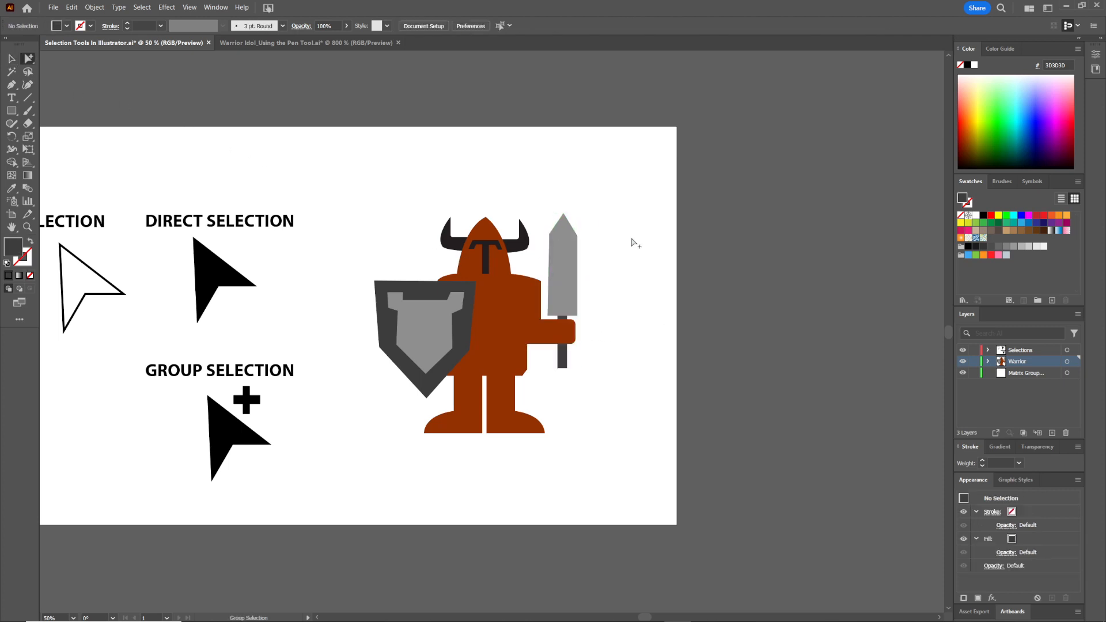
Select the arm-and-sword group and test-move it twice, undoing each move
{"action": "left_click_drag", "start_coordinate": [551, 361], "coordinate": [552, 361]}
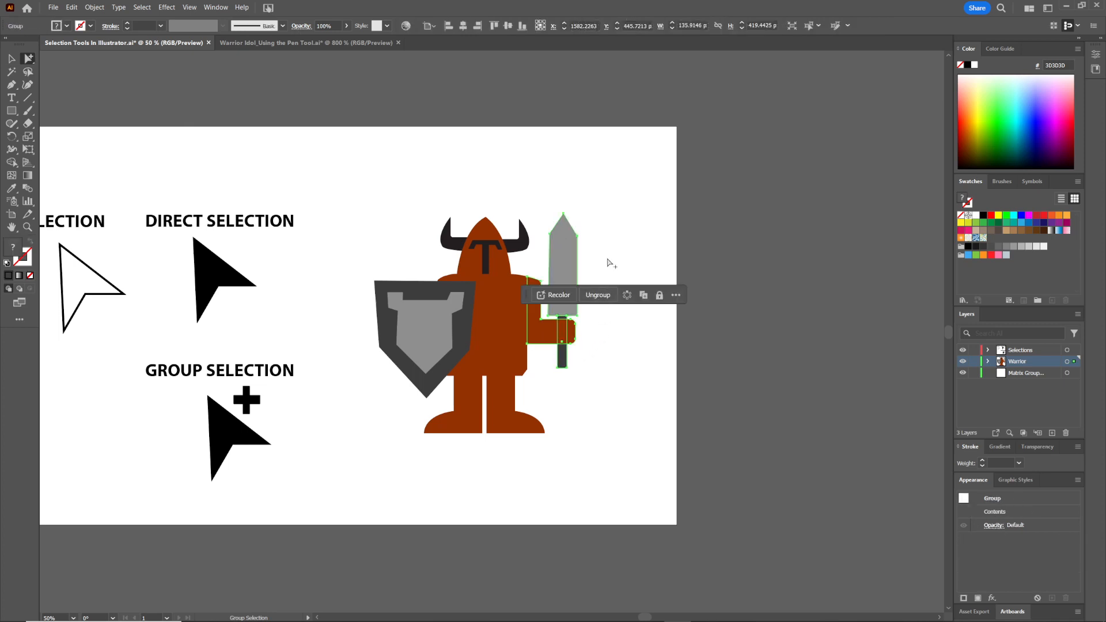
{"action": "key", "text": "v"}
{"action": "left_click", "coordinate": [635, 240]}
{"action": "left_click", "coordinate": [566, 274]}
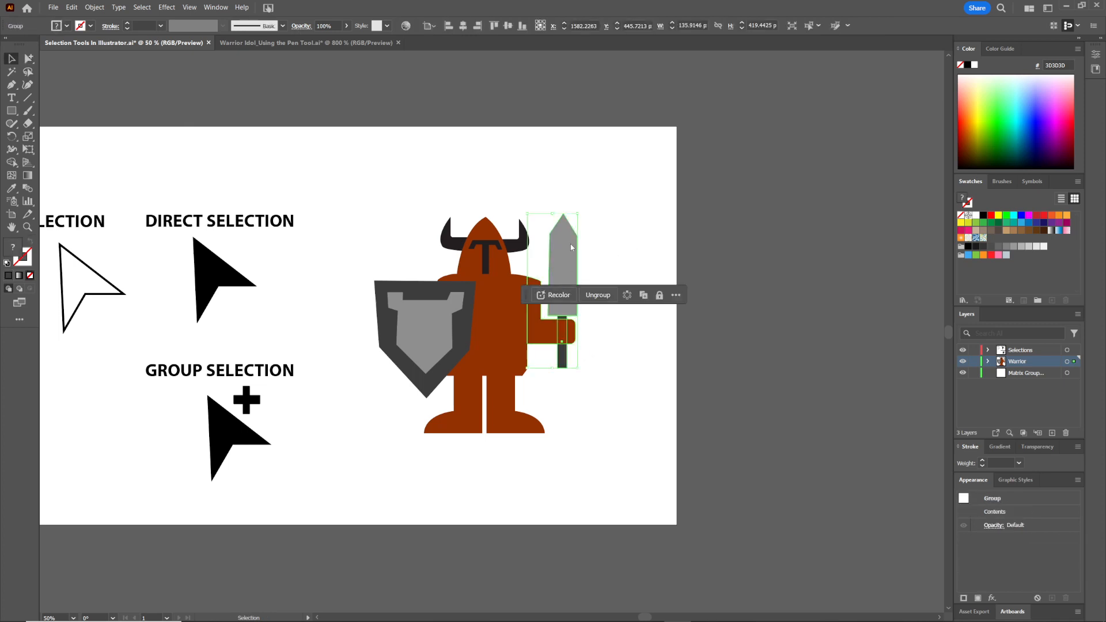
{"action": "left_click", "coordinate": [601, 237]}
{"action": "left_click_drag", "start_coordinate": [564, 257], "coordinate": [607, 203]}
{"action": "key", "text": "ctrl+z"}
{"action": "left_click_drag", "start_coordinate": [562, 278], "coordinate": [642, 231]}
{"action": "key", "text": "ctrl+z"}
Enter isolation mode on the arm-and-sword group and drag the sword, its blade and its handle apart
{"action": "double_click", "coordinate": [566, 257]}
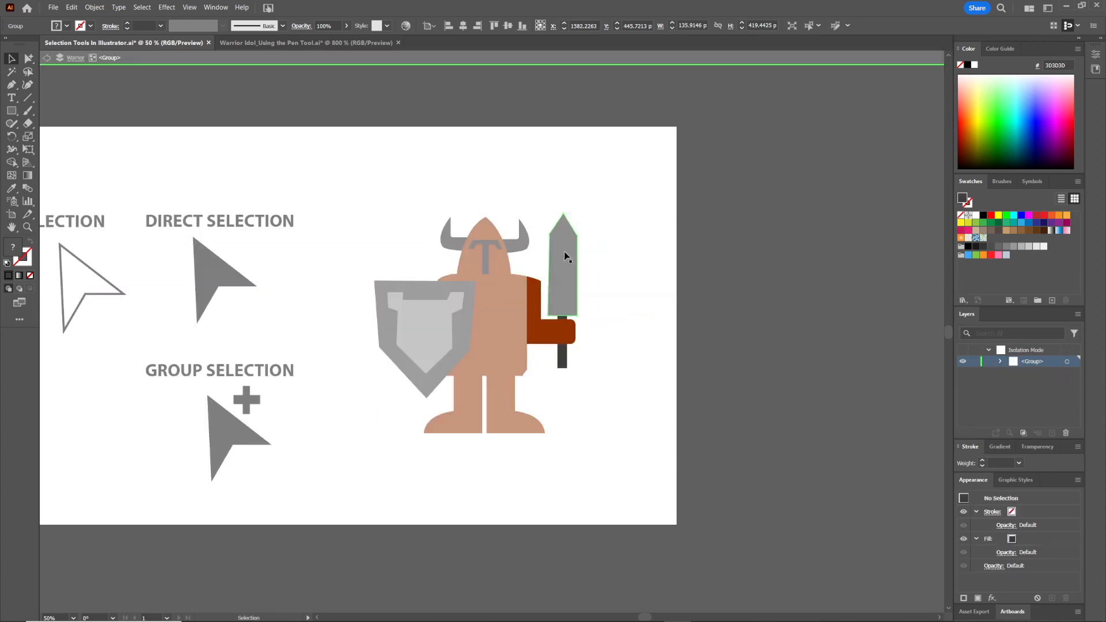
{"action": "left_click_drag", "start_coordinate": [575, 308], "coordinate": [620, 277]}
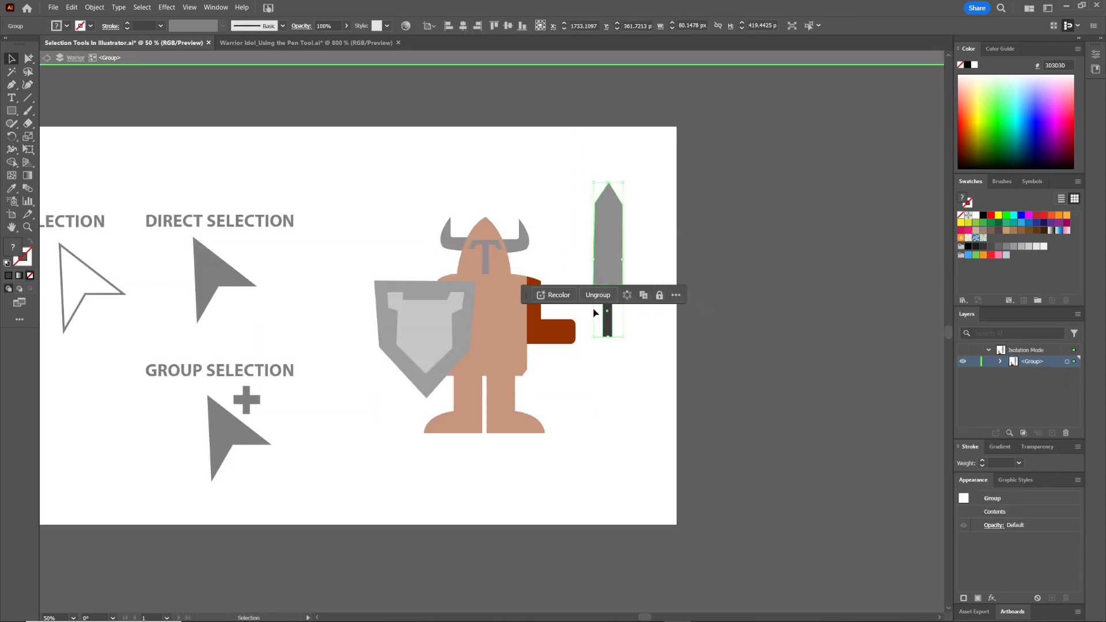
{"action": "double_click", "coordinate": [608, 264]}
{"action": "left_click_drag", "start_coordinate": [608, 261], "coordinate": [587, 222]}
{"action": "left_click_drag", "start_coordinate": [609, 299], "coordinate": [569, 347]}
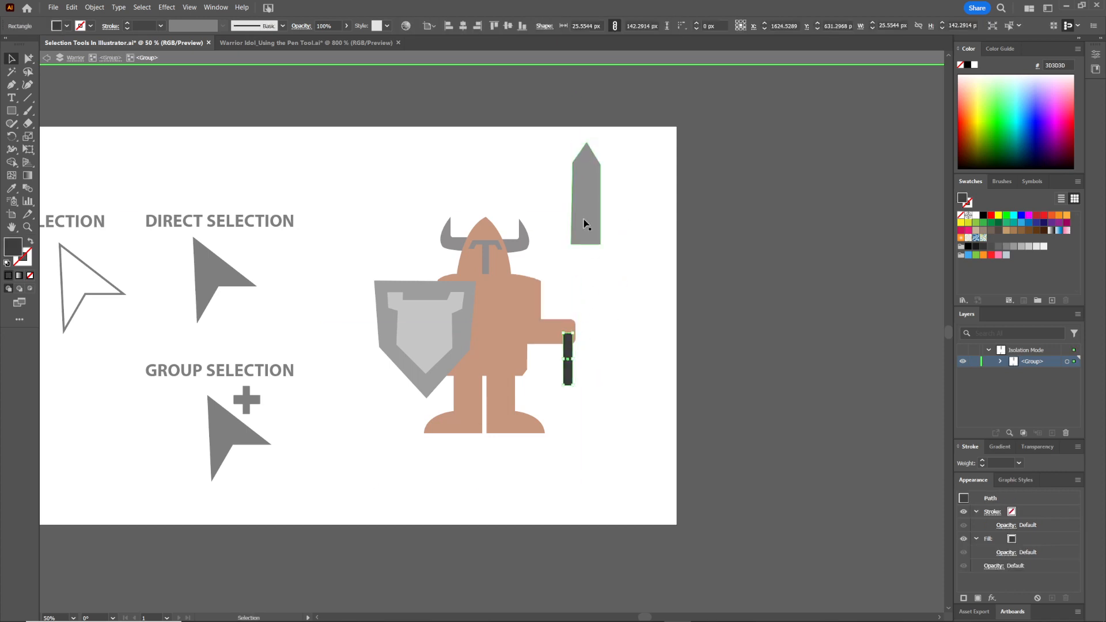
Move the blade once more, undo all the sword moves, and exit isolation mode
{"action": "left_click_drag", "start_coordinate": [585, 223], "coordinate": [669, 251]}
{"action": "key", "text": "ctrl+z"}
{"action": "key", "text": "ctrl+z"}
{"action": "key", "text": "ctrl+z"}
{"action": "double_click", "coordinate": [650, 187]}
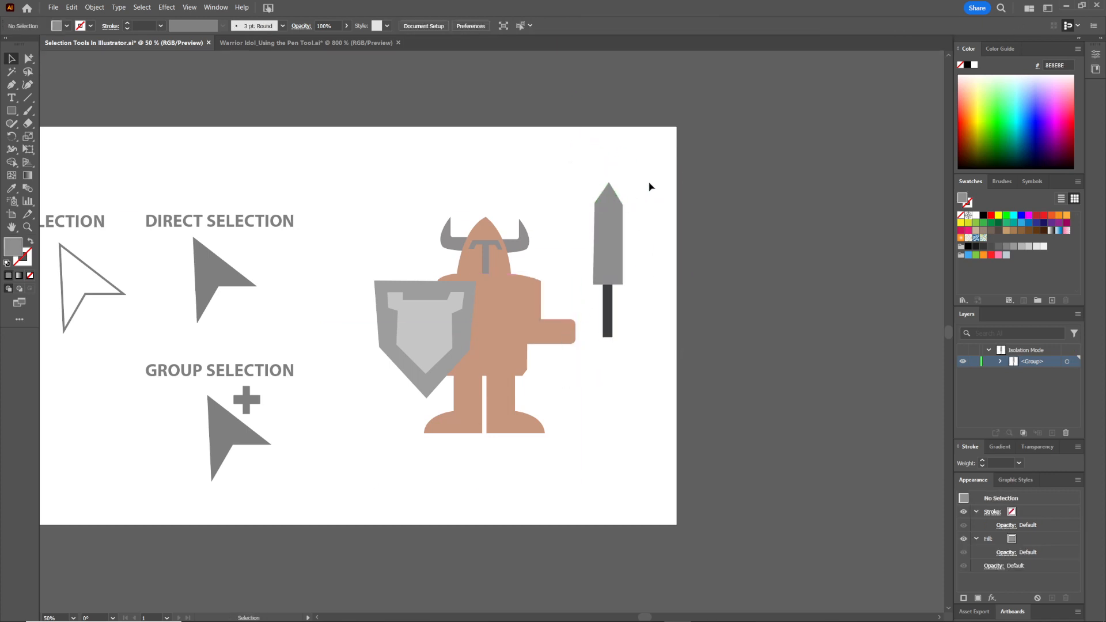
{"action": "key", "text": "ctrl+z"}
{"action": "double_click", "coordinate": [616, 188]}
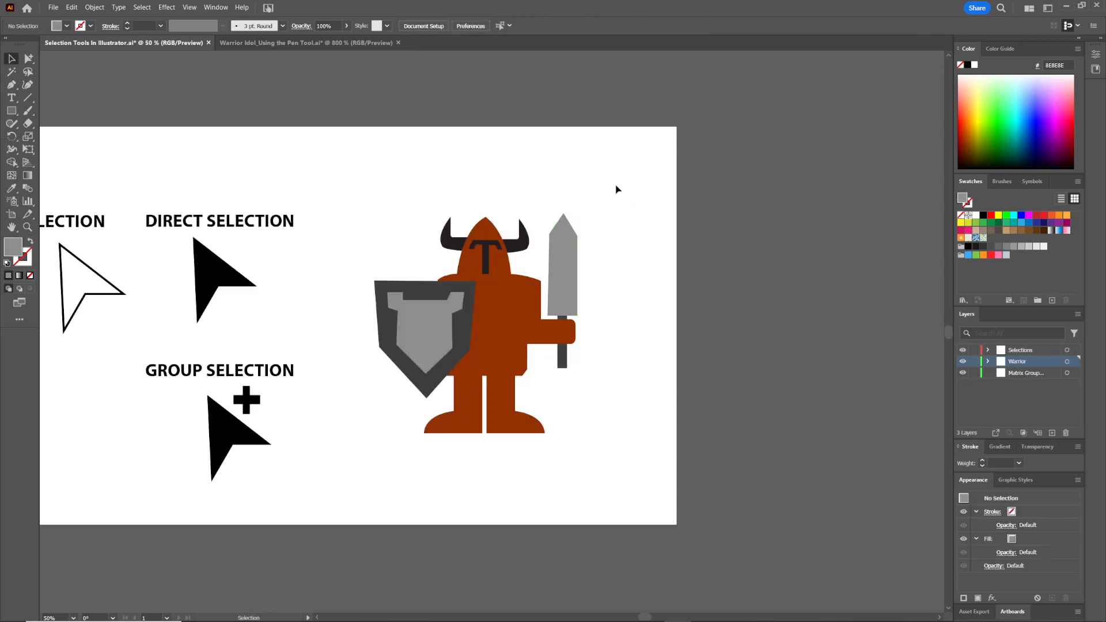
Enter isolation mode on the body-and-sword group, step into its nested group, and exit isolation mode
{"action": "left_click", "coordinate": [570, 317]}
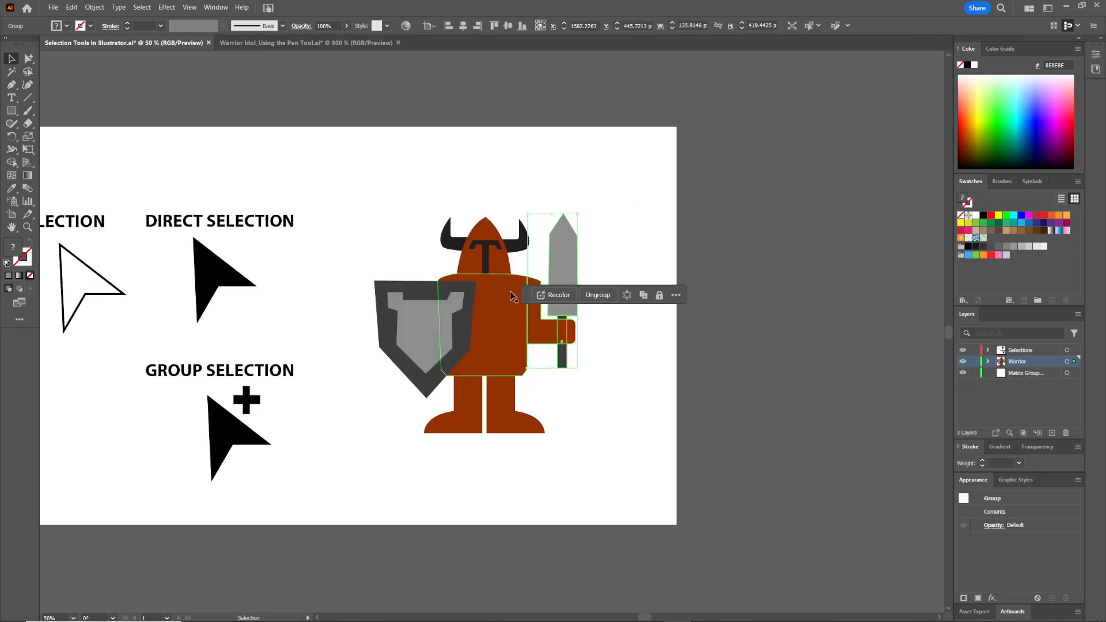
{"action": "double_click", "coordinate": [564, 265]}
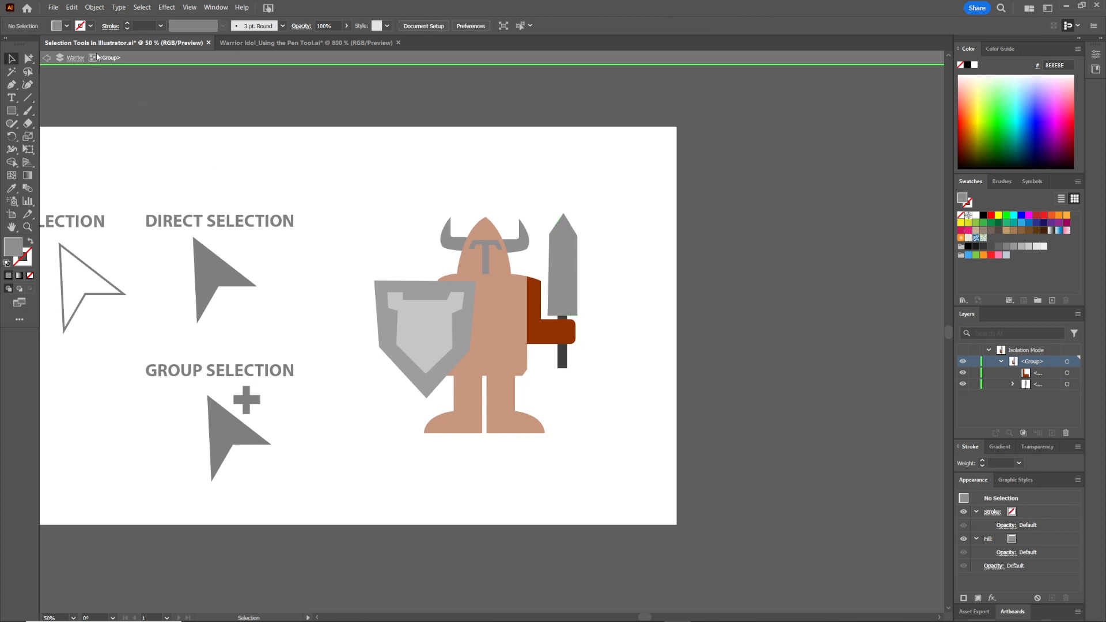
{"action": "left_click", "coordinate": [571, 295]}
{"action": "left_click", "coordinate": [573, 293]}
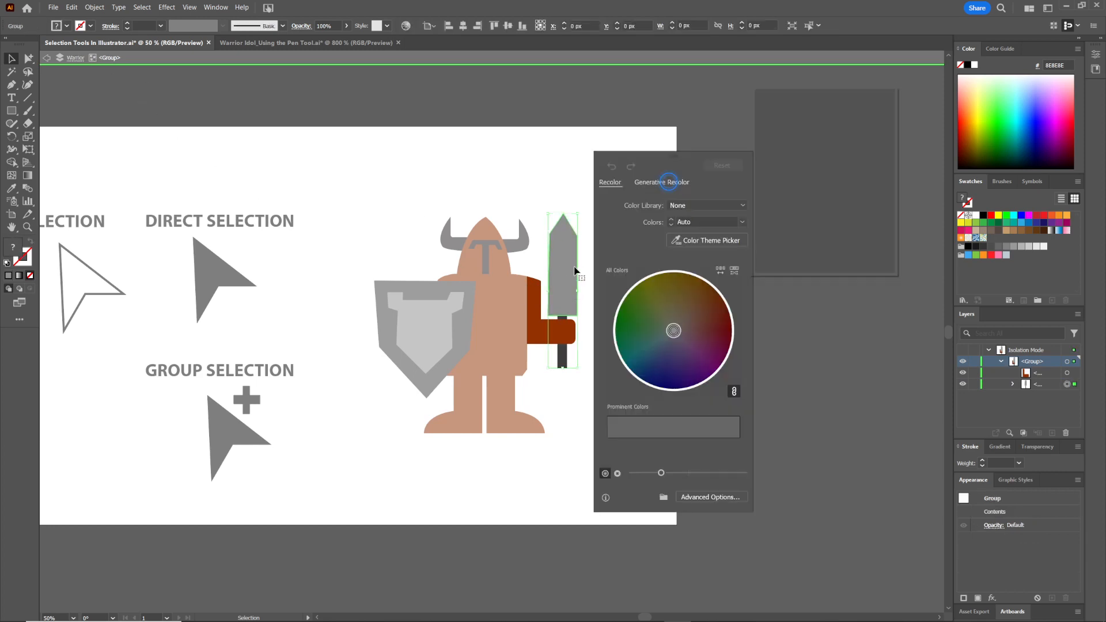
{"action": "double_click", "coordinate": [565, 309]}
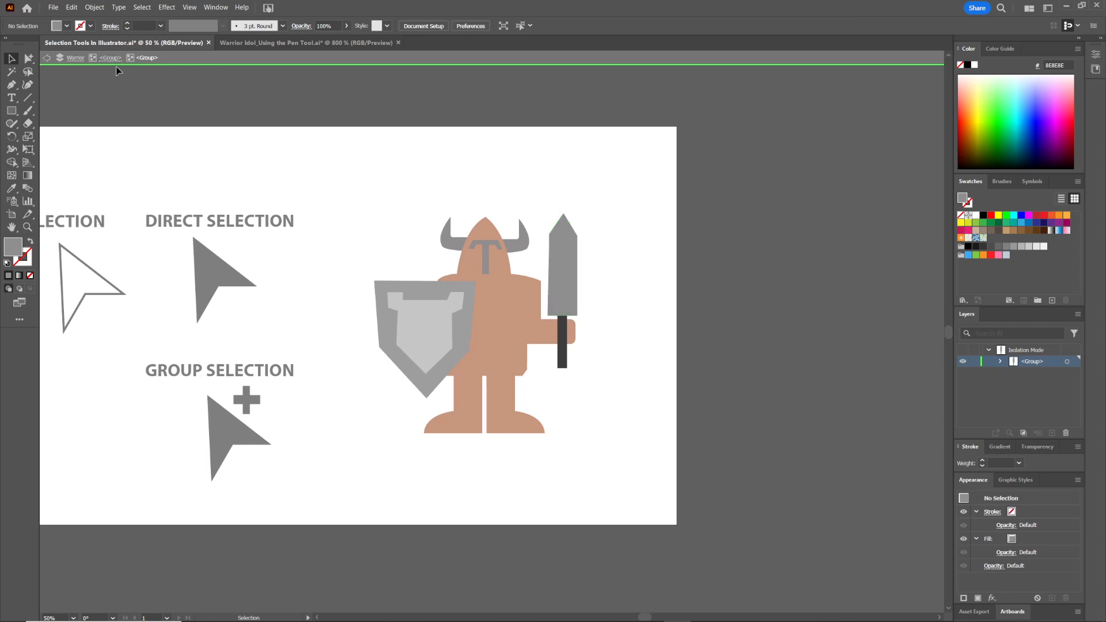
{"action": "double_click", "coordinate": [629, 300]}
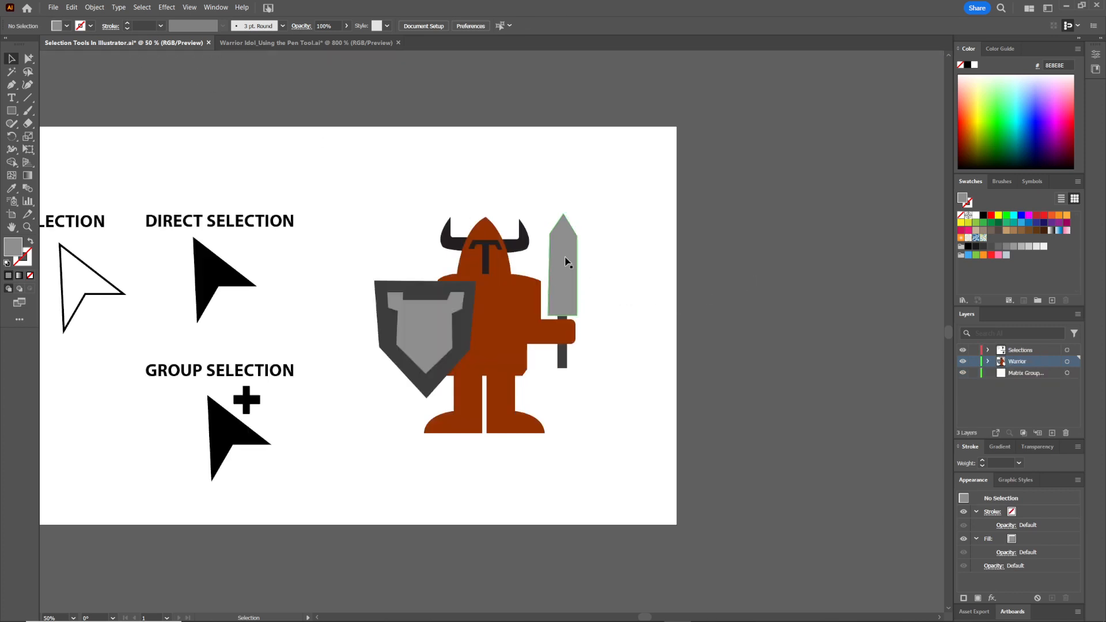
Select both legs and group them
{"action": "left_click", "coordinate": [461, 323]}
{"action": "left_click", "coordinate": [600, 375]}
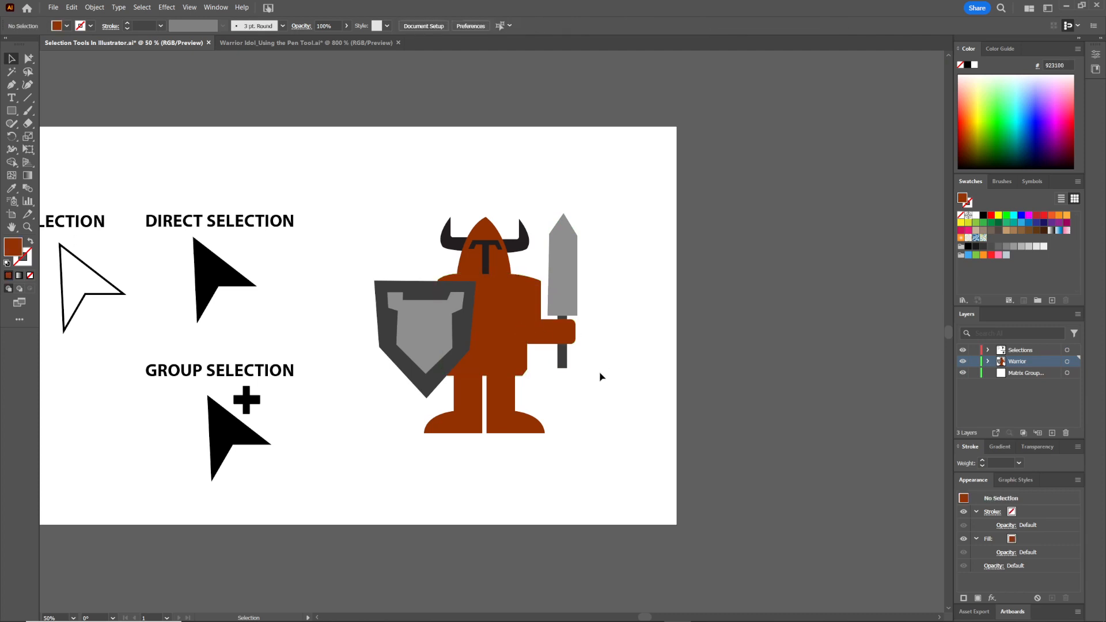
{"action": "left_click", "coordinate": [539, 429]}
{"action": "left_click", "coordinate": [518, 455]}
{"action": "left_click_drag", "start_coordinate": [457, 447], "coordinate": [457, 447]}
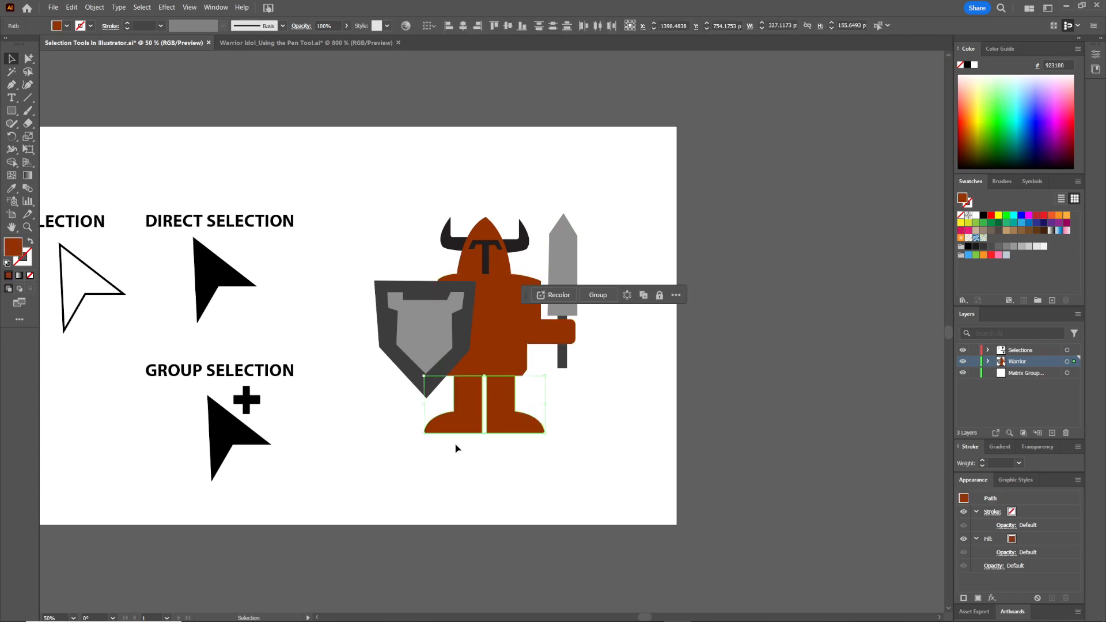
{"action": "left_click", "coordinate": [598, 295]}
{"action": "left_click", "coordinate": [591, 407]}
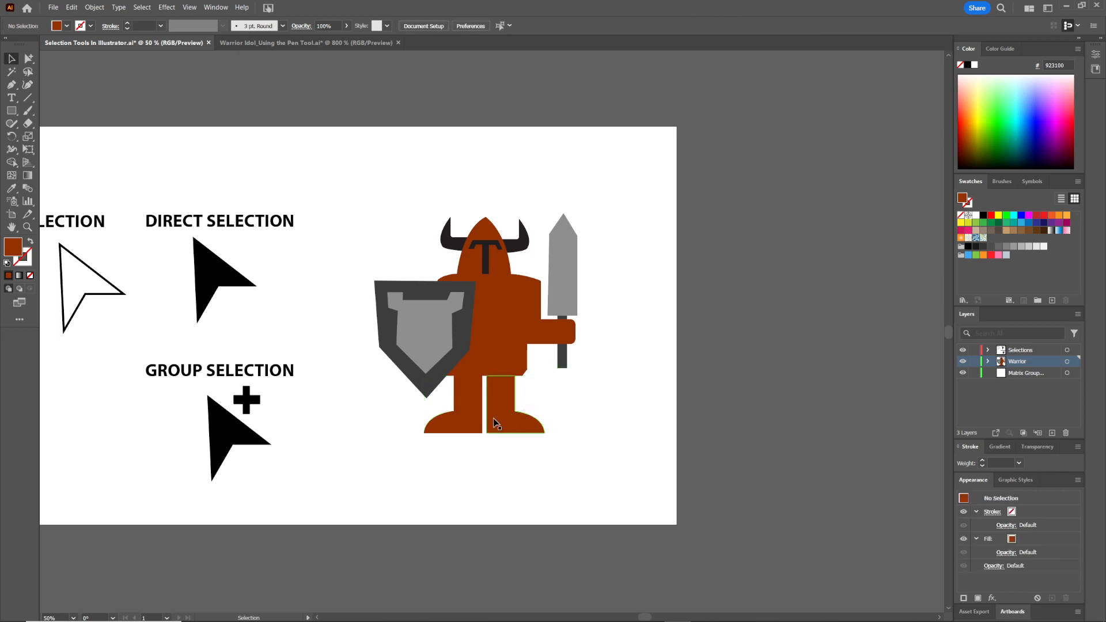
{"action": "left_click_drag", "start_coordinate": [560, 413], "coordinate": [364, 451]}
{"action": "left_click", "coordinate": [595, 444]}
{"action": "left_click_drag", "start_coordinate": [27, 63], "coordinate": [81, 80]}
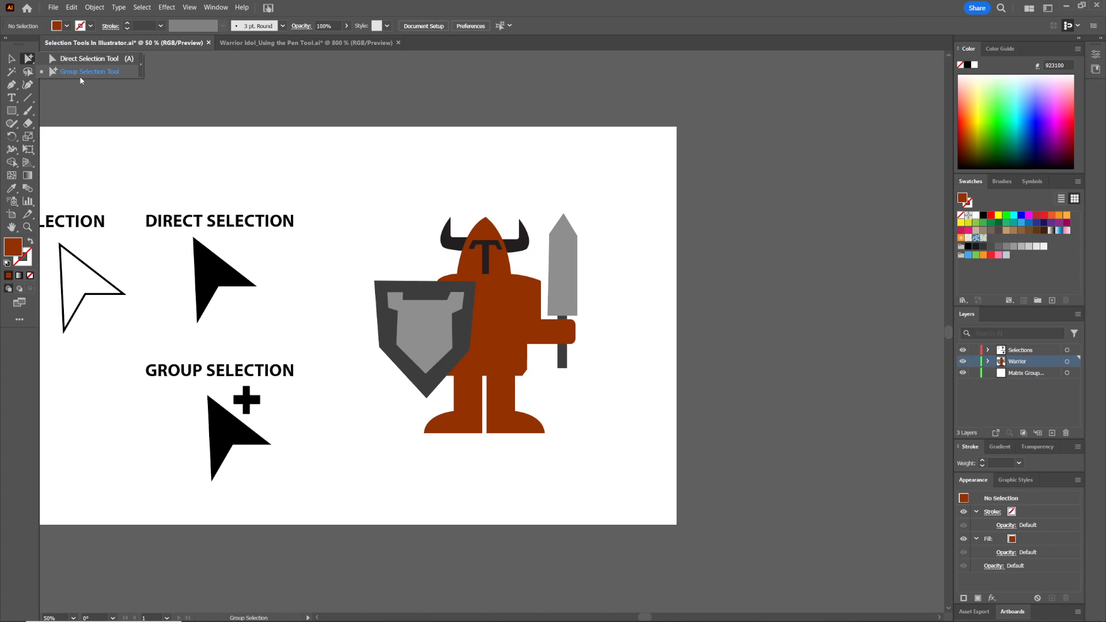
{"action": "left_click", "coordinate": [12, 60]}
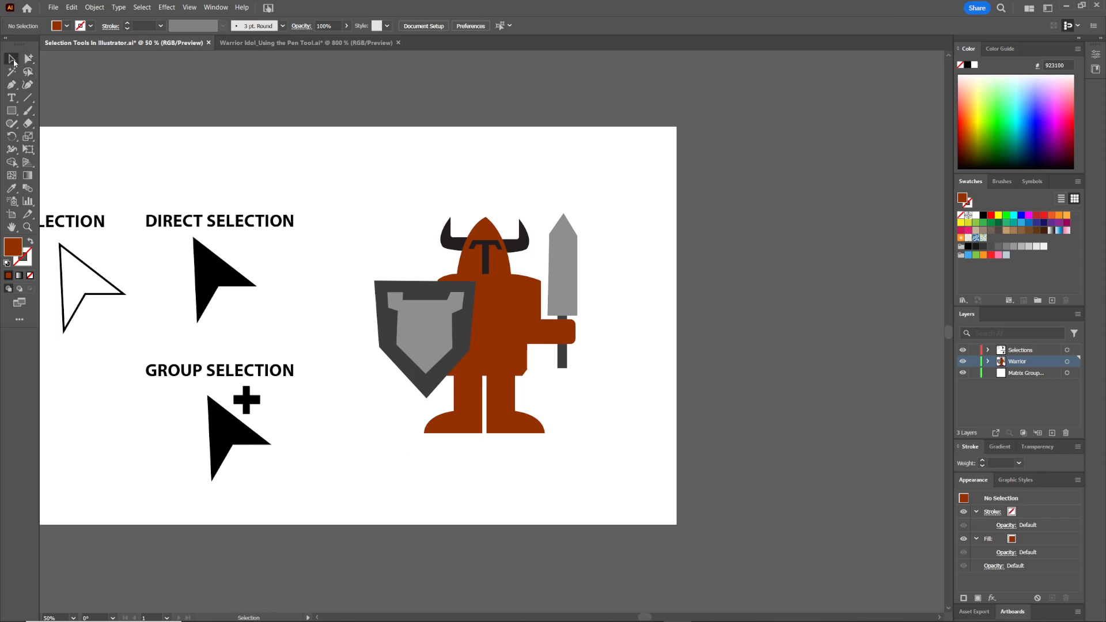
Drag the body aside and undo the move
{"action": "left_click", "coordinate": [494, 325]}
{"action": "left_click", "coordinate": [622, 401]}
{"action": "left_click_drag", "start_coordinate": [493, 366], "coordinate": [390, 327]}
{"action": "key", "text": "ctrl+z"}
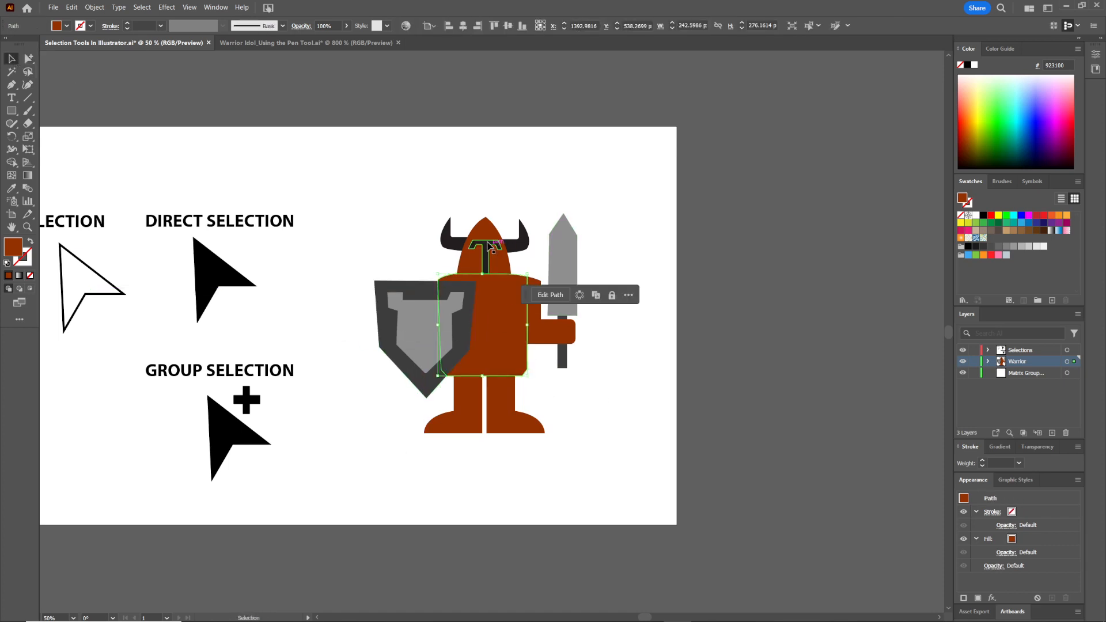
Pull the helmet, sword group, shield and legs apart to show each group, then undo all the moves
{"action": "left_click_drag", "start_coordinate": [488, 247], "coordinate": [471, 191]}
{"action": "left_click", "coordinate": [565, 265]}
{"action": "left_click_drag", "start_coordinate": [565, 265], "coordinate": [609, 236]}
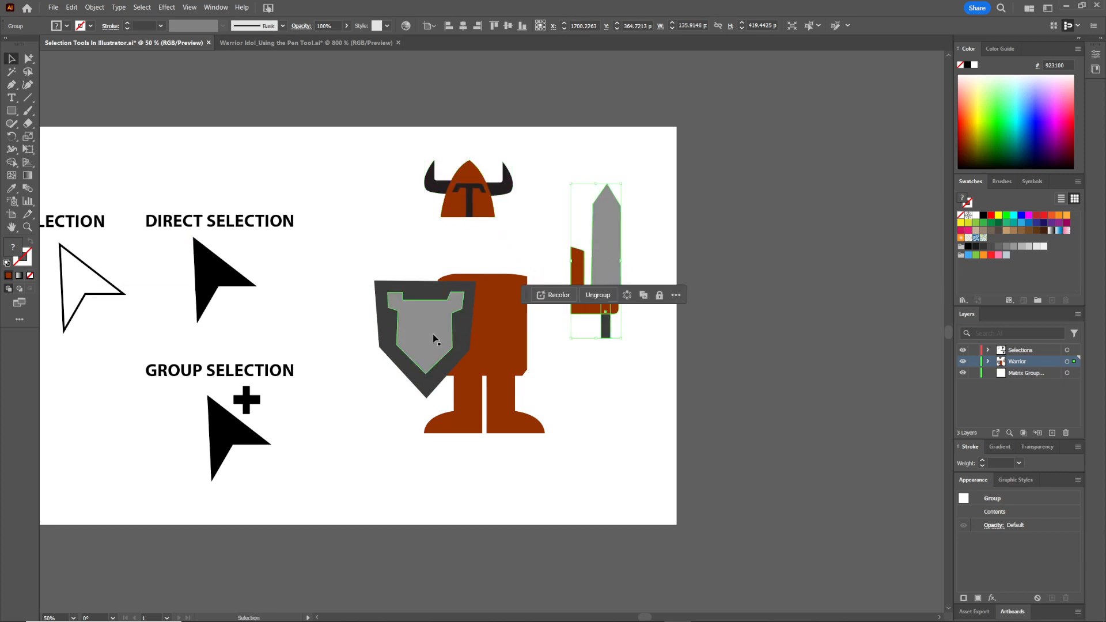
{"action": "left_click_drag", "start_coordinate": [433, 334], "coordinate": [369, 321]}
{"action": "left_click_drag", "start_coordinate": [472, 431], "coordinate": [451, 486]}
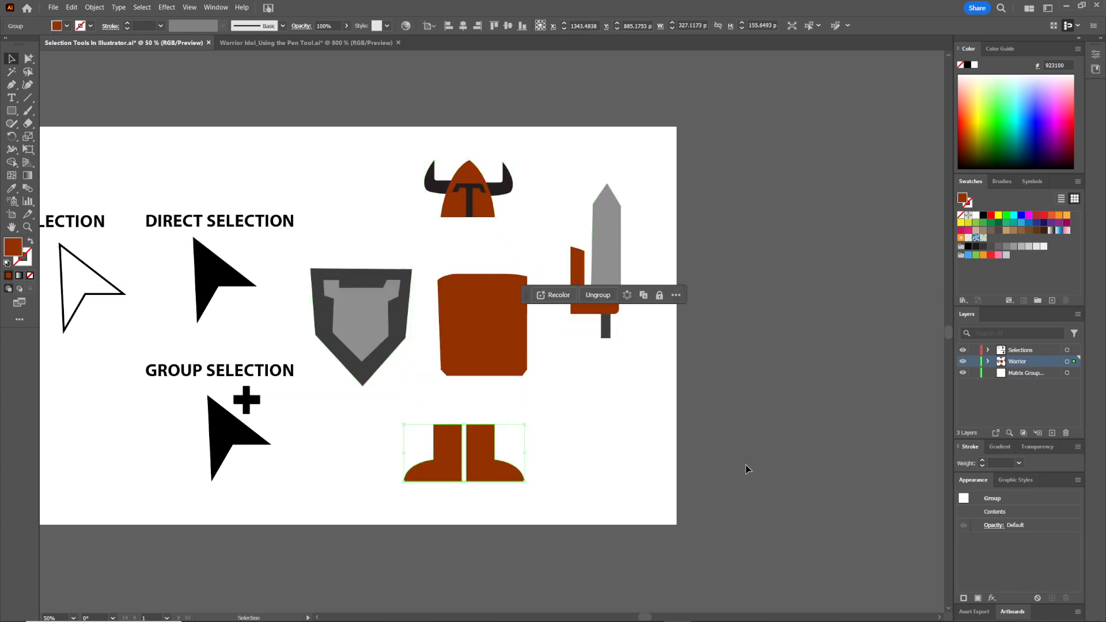
{"action": "key", "text": "ctrl+z"}
{"action": "key", "text": "ctrl+z"}
{"action": "key", "text": "ctrl+z"}
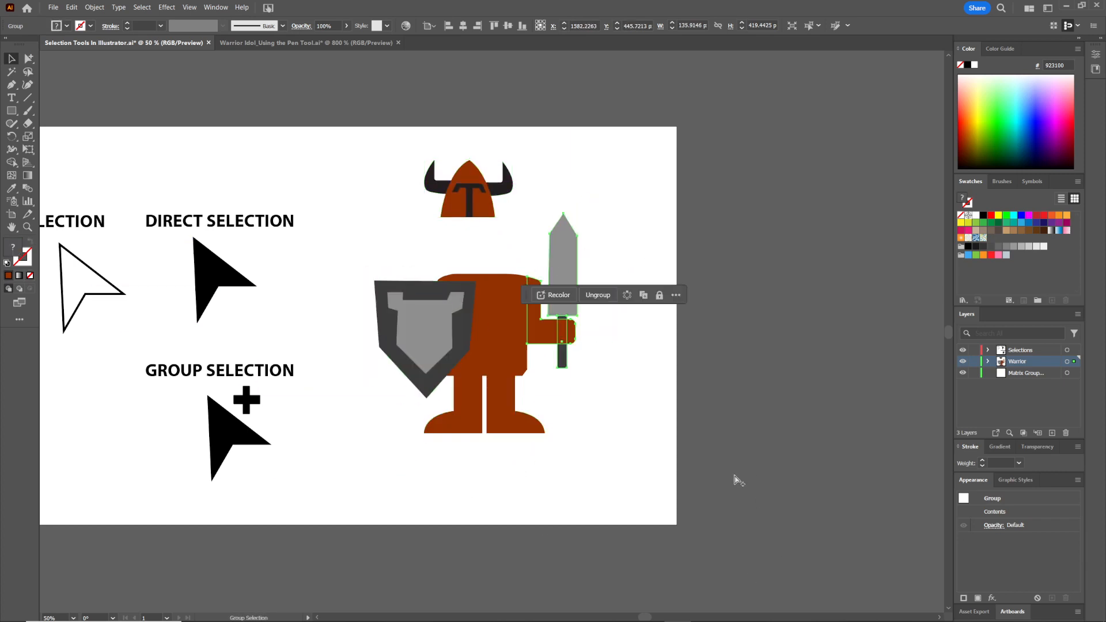
{"action": "key", "text": "ctrl+z"}
Select the whole warrior with a marquee, drag it aside, and undo the moves
{"action": "left_click_drag", "start_coordinate": [618, 168], "coordinate": [391, 449]}
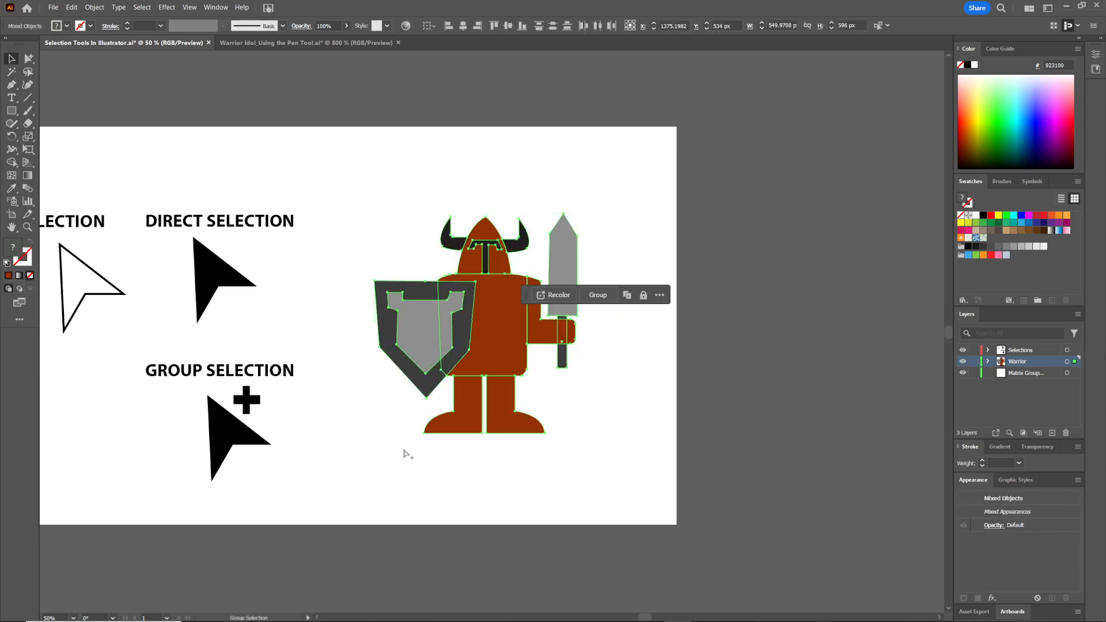
{"action": "left_click", "coordinate": [610, 185]}
{"action": "mouse_move", "coordinate": [455, 381]}
{"action": "left_mouse_down"}
{"action": "mouse_move", "coordinate": [430, 379]}
{"action": "mouse_move", "coordinate": [448, 393]}
{"action": "left_mouse_up"}
{"action": "left_click", "coordinate": [656, 410]}
{"action": "key", "text": "ctrl+z"}
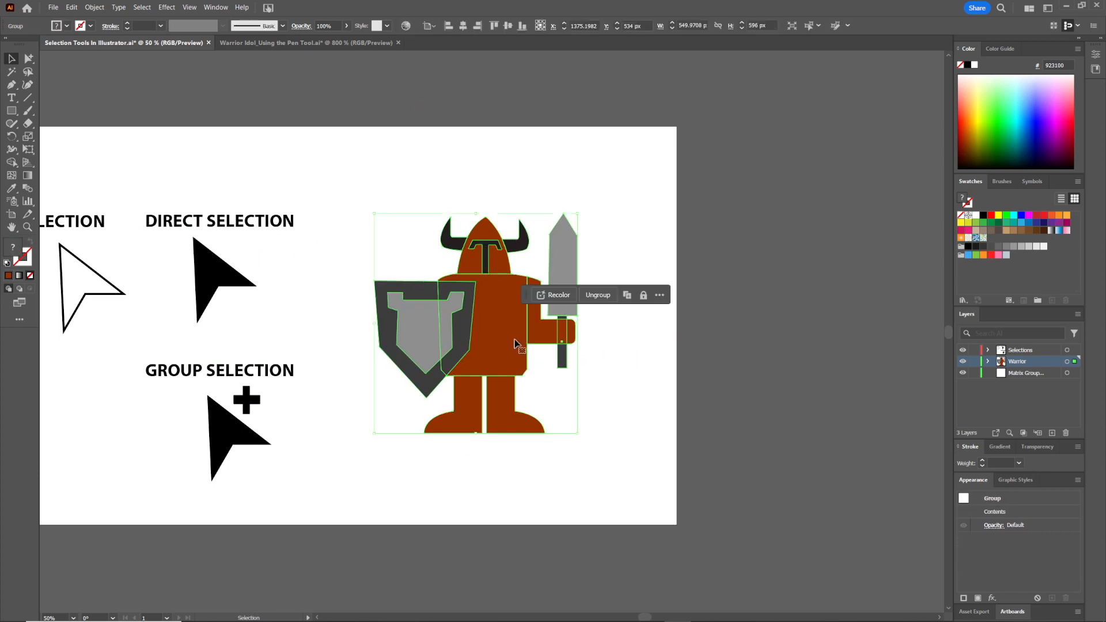
{"action": "left_click_drag", "start_coordinate": [516, 339], "coordinate": [479, 304]}
{"action": "key", "text": "ctrl+z"}
{"action": "key", "text": "ctrl+z"}
{"action": "left_click", "coordinate": [628, 407]}
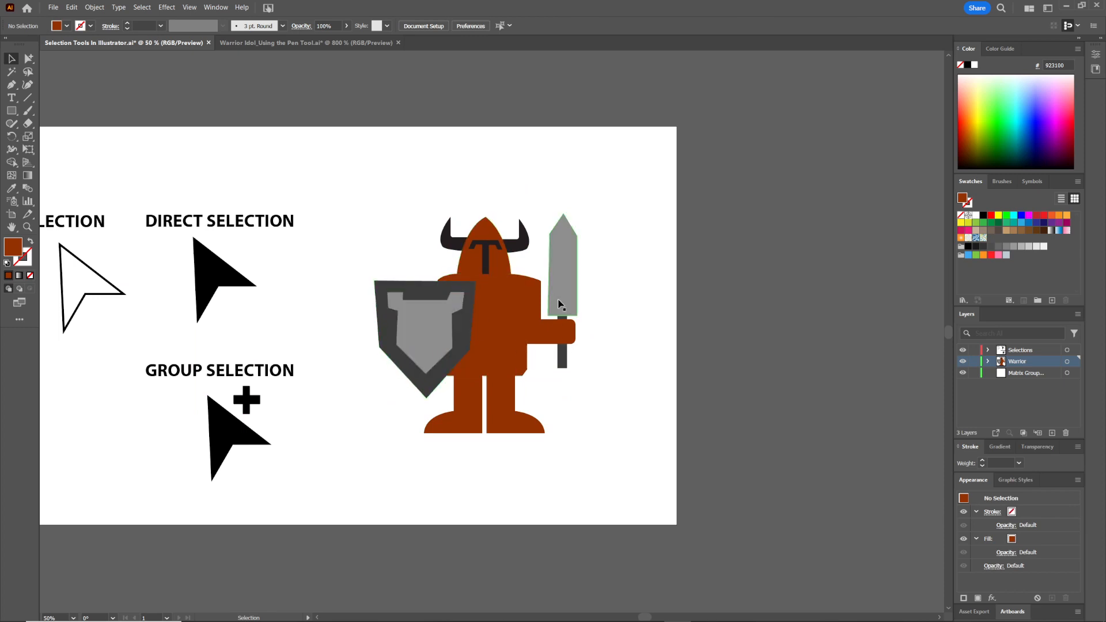
With the Direct Selection tool, drag single shapes of the shield, sword and helmet, undoing each move
{"action": "key", "text": "a"}
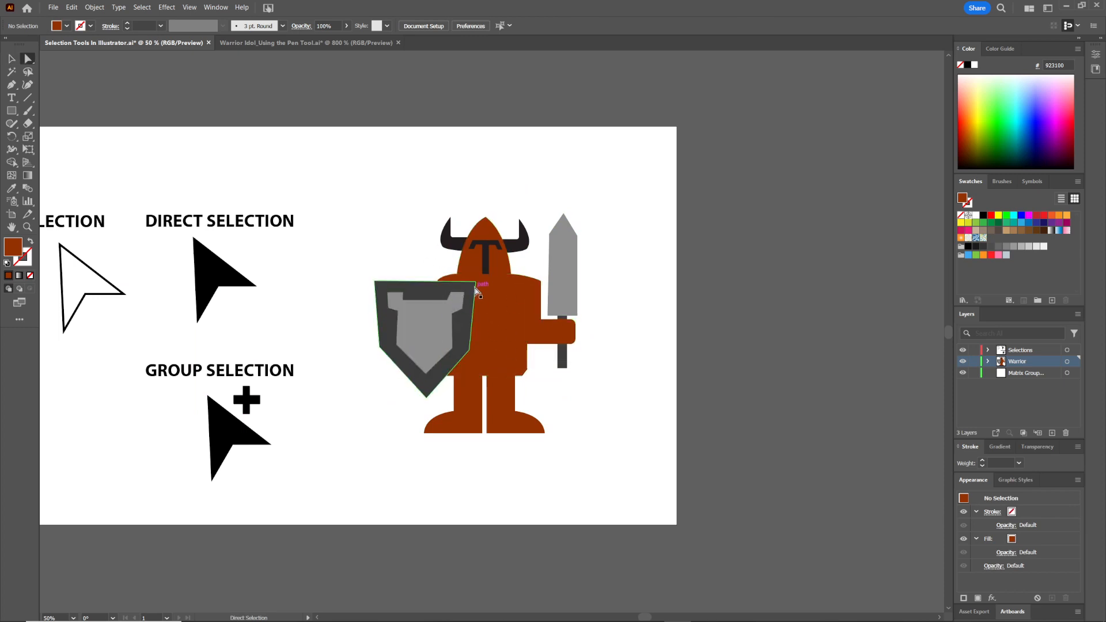
{"action": "left_click_drag", "start_coordinate": [439, 286], "coordinate": [386, 240]}
{"action": "key", "text": "ctrl+z"}
{"action": "left_click_drag", "start_coordinate": [559, 274], "coordinate": [579, 210]}
{"action": "key", "text": "ctrl+z"}
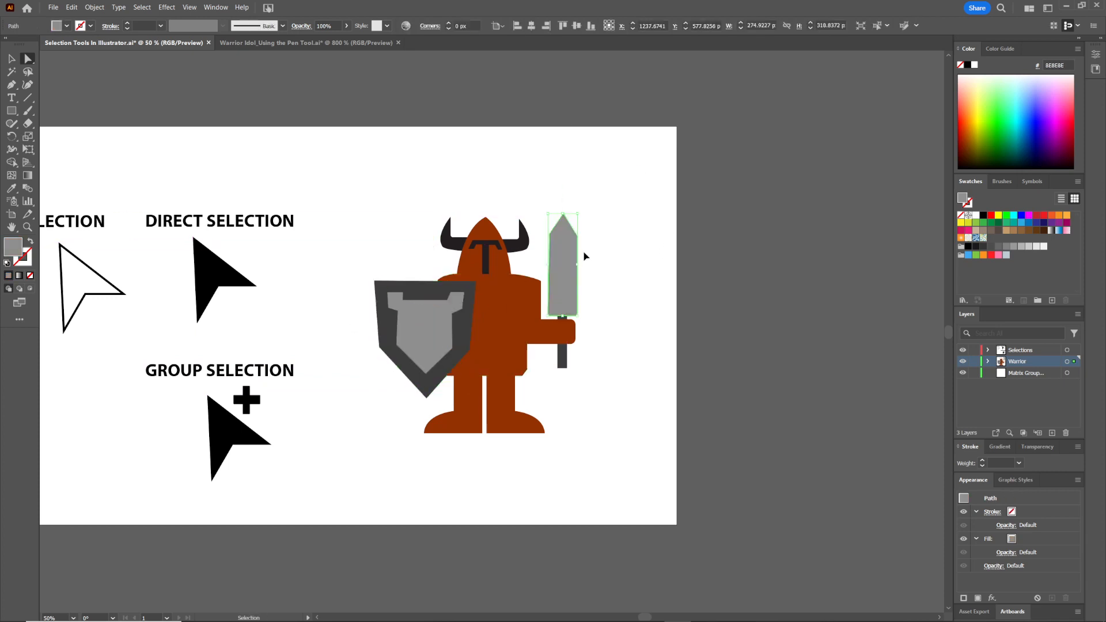
{"action": "left_click_drag", "start_coordinate": [486, 234], "coordinate": [500, 188]}
{"action": "key", "text": "ctrl+z"}
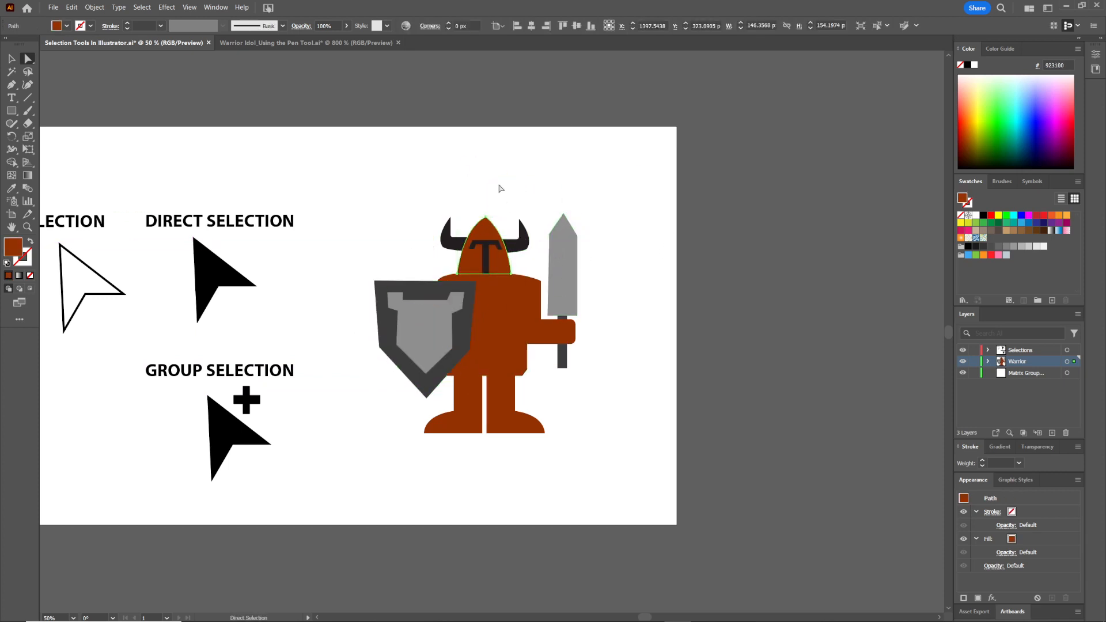
{"action": "left_click", "coordinate": [486, 218]}
{"action": "left_click_drag", "start_coordinate": [485, 226], "coordinate": [488, 233]}
{"action": "left_click", "coordinate": [541, 183]}
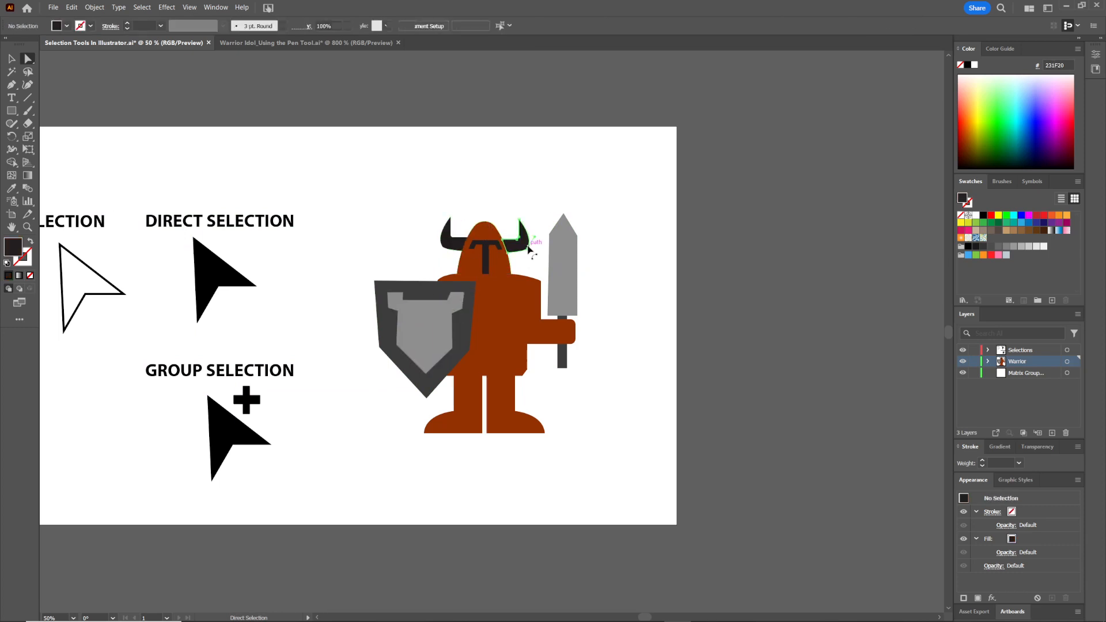
{"action": "mouse_move", "coordinate": [561, 285]}
{"action": "left_mouse_down"}
{"action": "mouse_move", "coordinate": [543, 250]}
{"action": "mouse_move", "coordinate": [568, 271]}
{"action": "mouse_move", "coordinate": [561, 286]}
{"action": "left_mouse_up"}
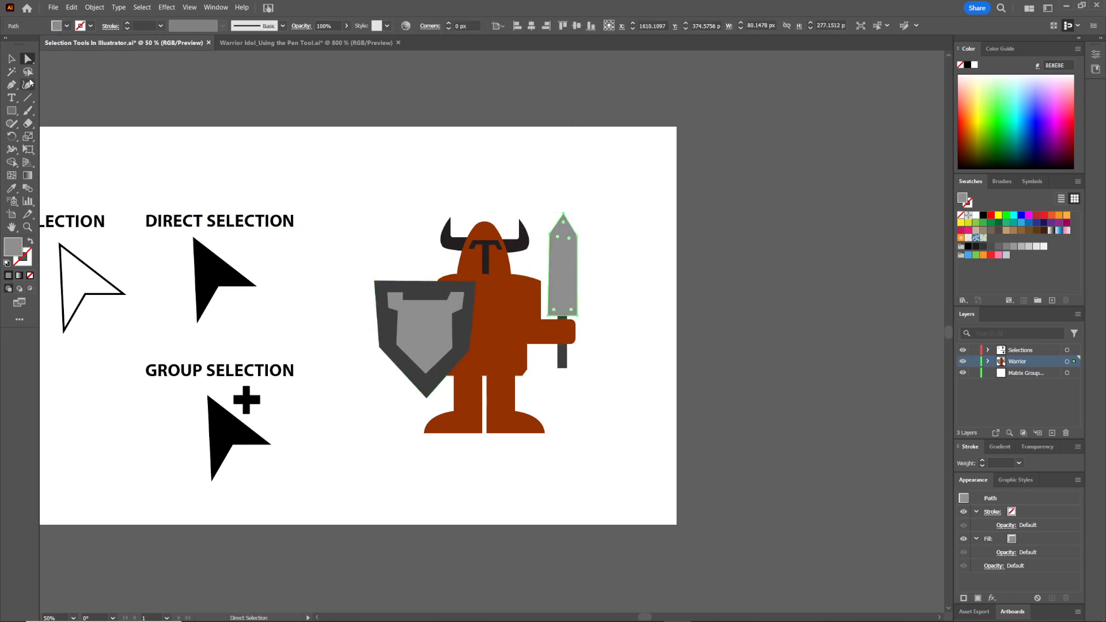
Enter isolation mode on the warrior group, move the helmet, sword and legs, undo the moves, and exit
{"action": "key", "text": "v"}
{"action": "left_click", "coordinate": [557, 323]}
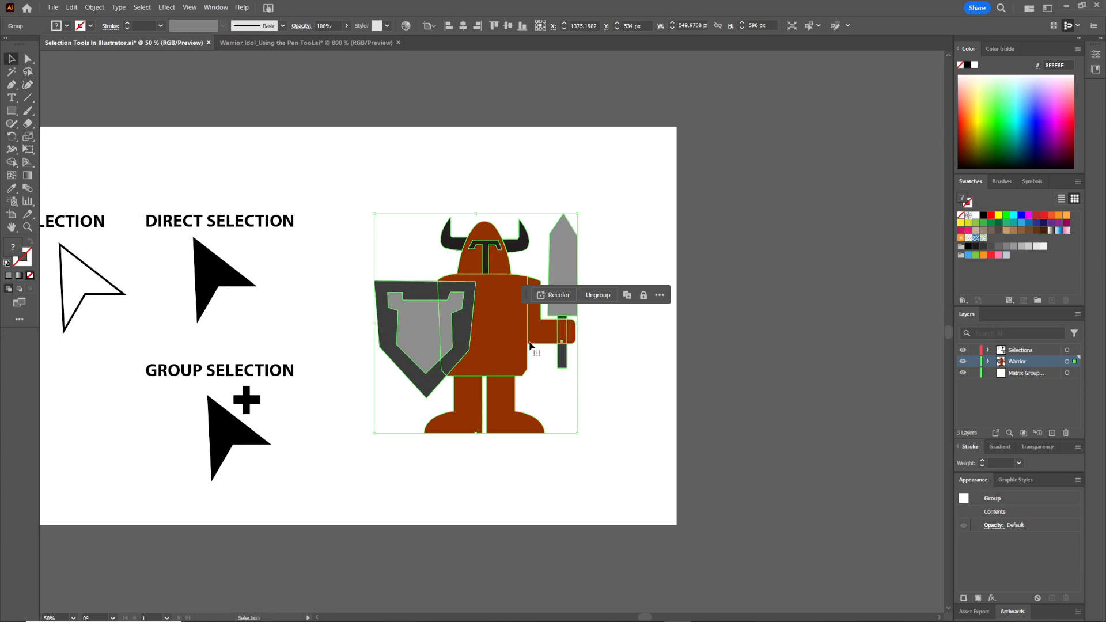
{"action": "double_click", "coordinate": [496, 323]}
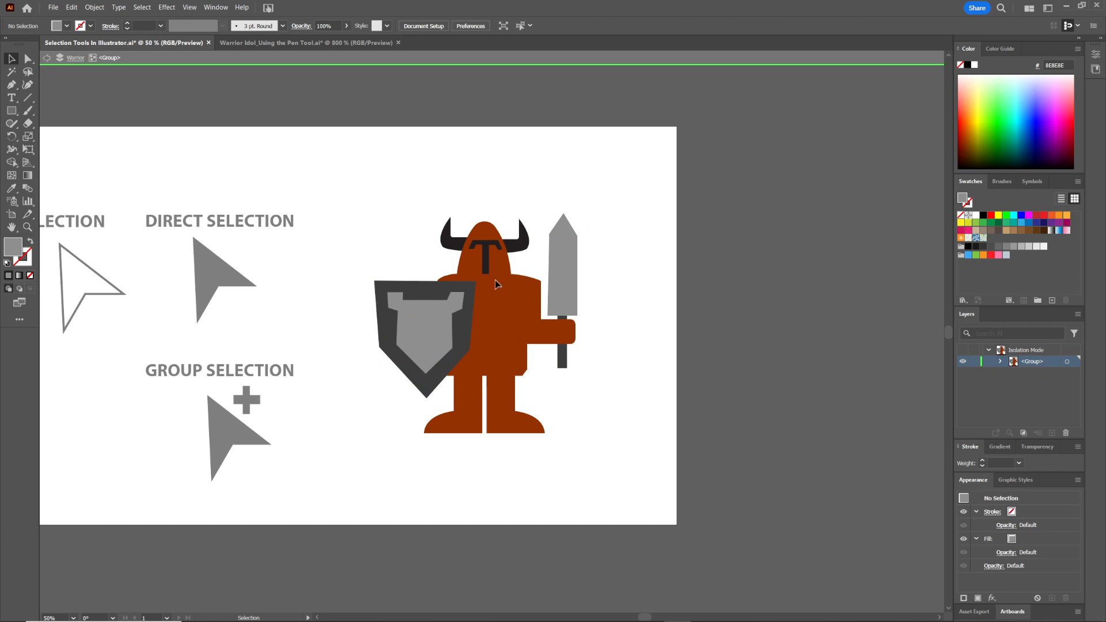
{"action": "left_click_drag", "start_coordinate": [488, 263], "coordinate": [497, 218]}
{"action": "left_click_drag", "start_coordinate": [564, 275], "coordinate": [612, 270]}
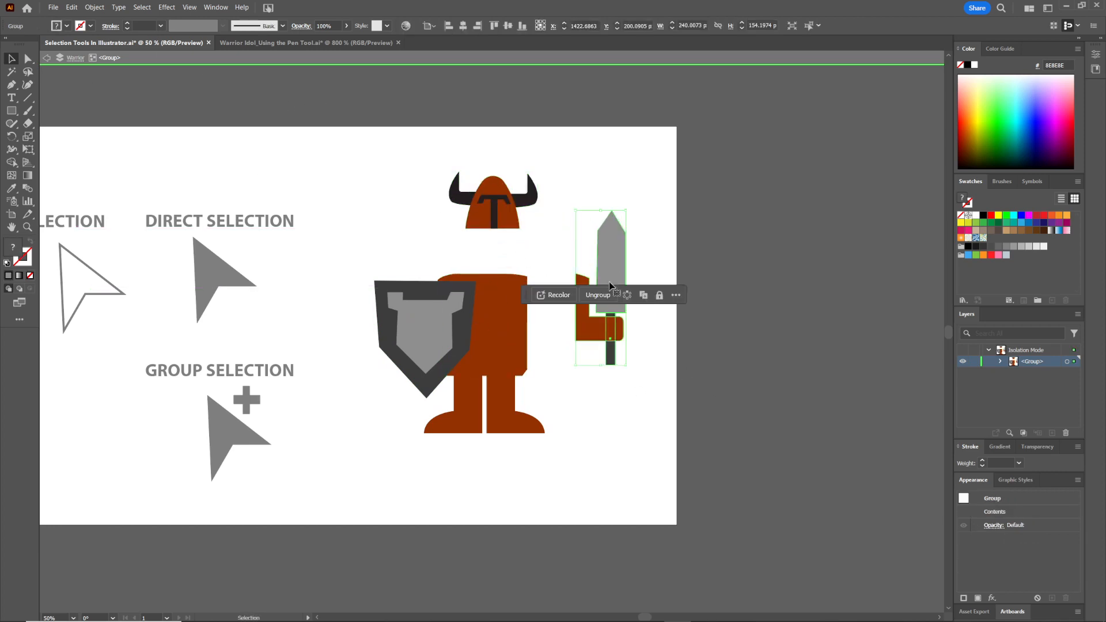
{"action": "key", "text": "ctrl+z"}
{"action": "key", "text": "ctrl+z"}
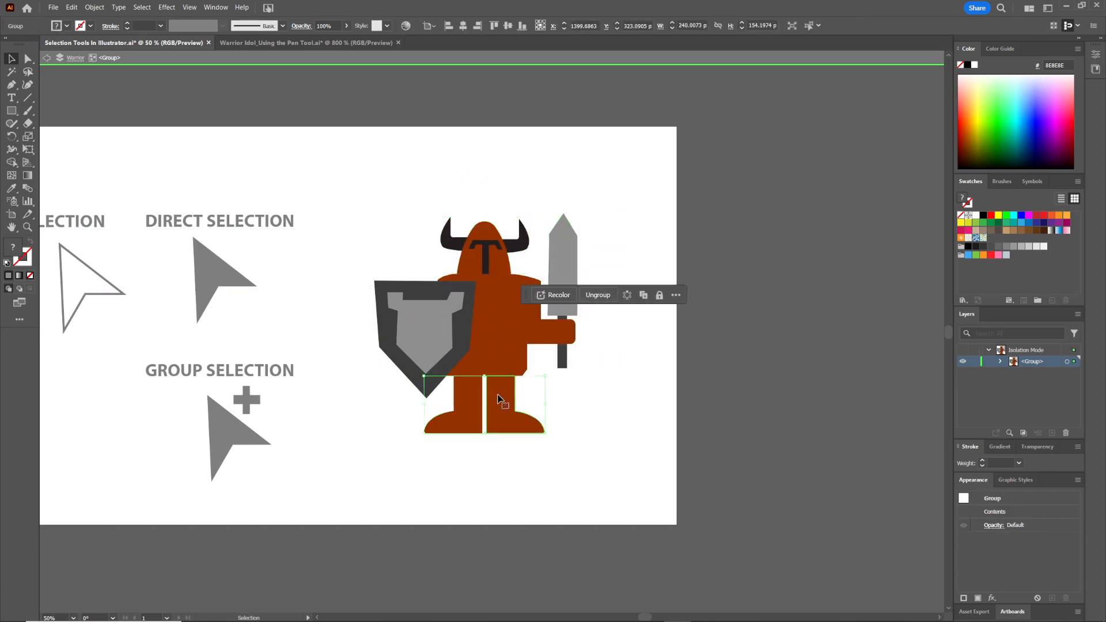
{"action": "double_click", "coordinate": [502, 402]}
{"action": "left_click_drag", "start_coordinate": [512, 425], "coordinate": [571, 413]}
{"action": "key", "text": "ctrl+z"}
{"action": "double_click", "coordinate": [633, 482]}
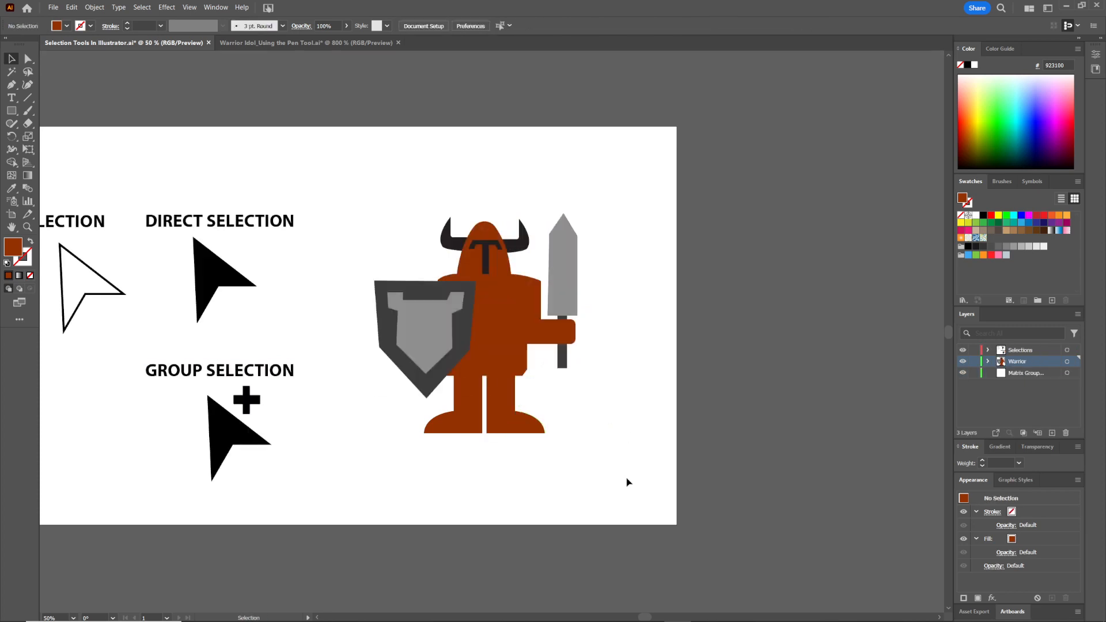
Select the helmet shape alone with the Direct Selection tool
{"action": "left_click_drag", "start_coordinate": [460, 269], "coordinate": [352, 274]}
{"action": "left_click_drag", "start_coordinate": [500, 273], "coordinate": [545, 272]}
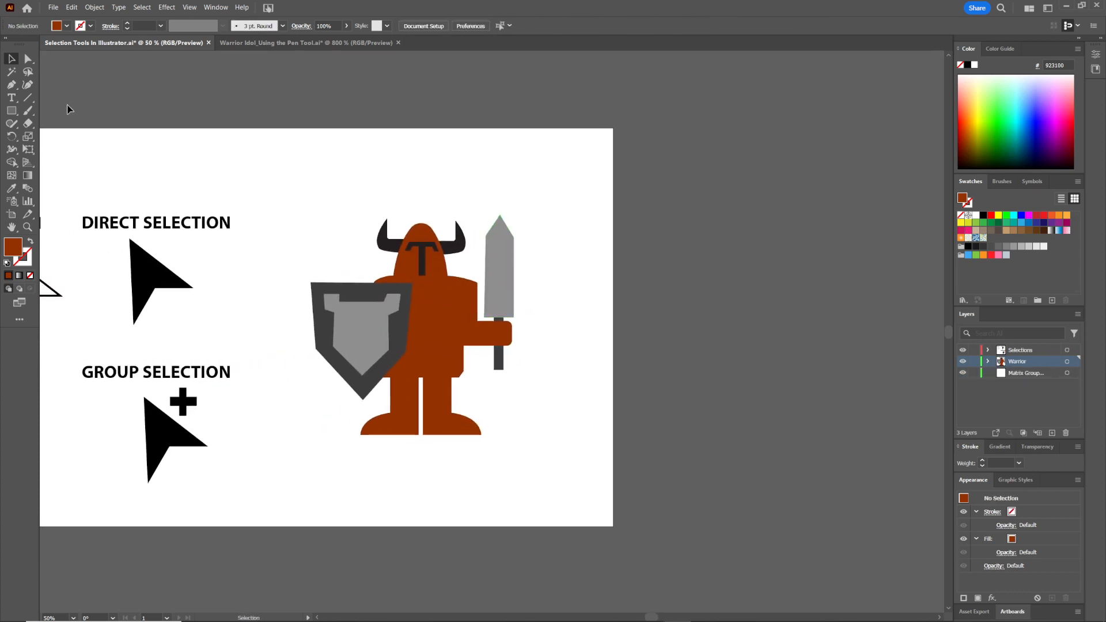
{"action": "left_click_drag", "start_coordinate": [258, 181], "coordinate": [347, 183]}
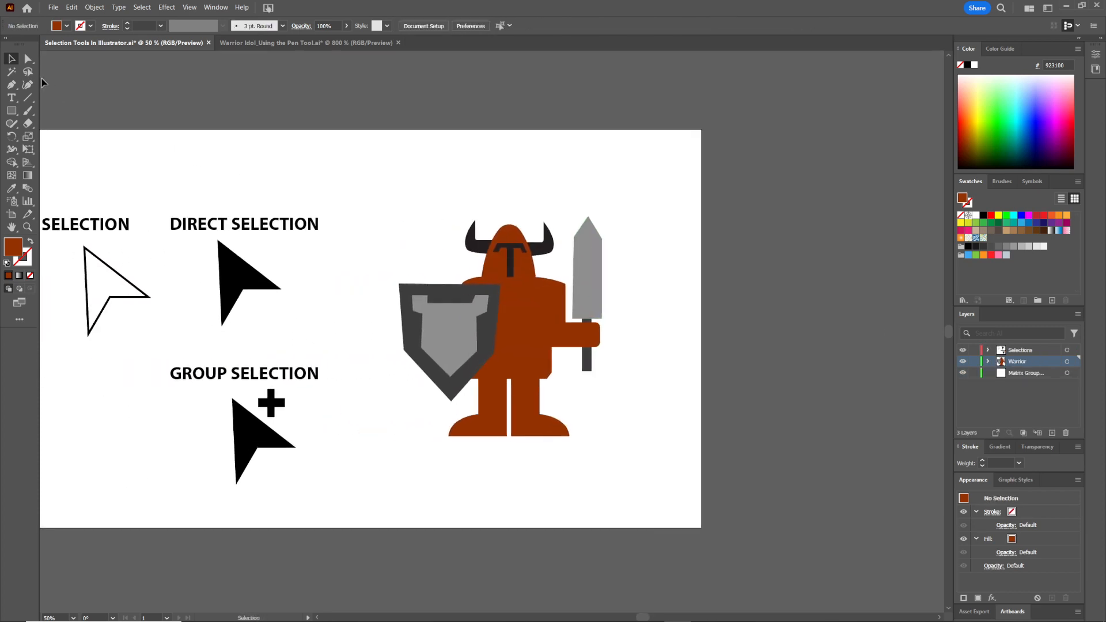
{"action": "key", "text": "a"}
{"action": "left_click", "coordinate": [533, 272]}
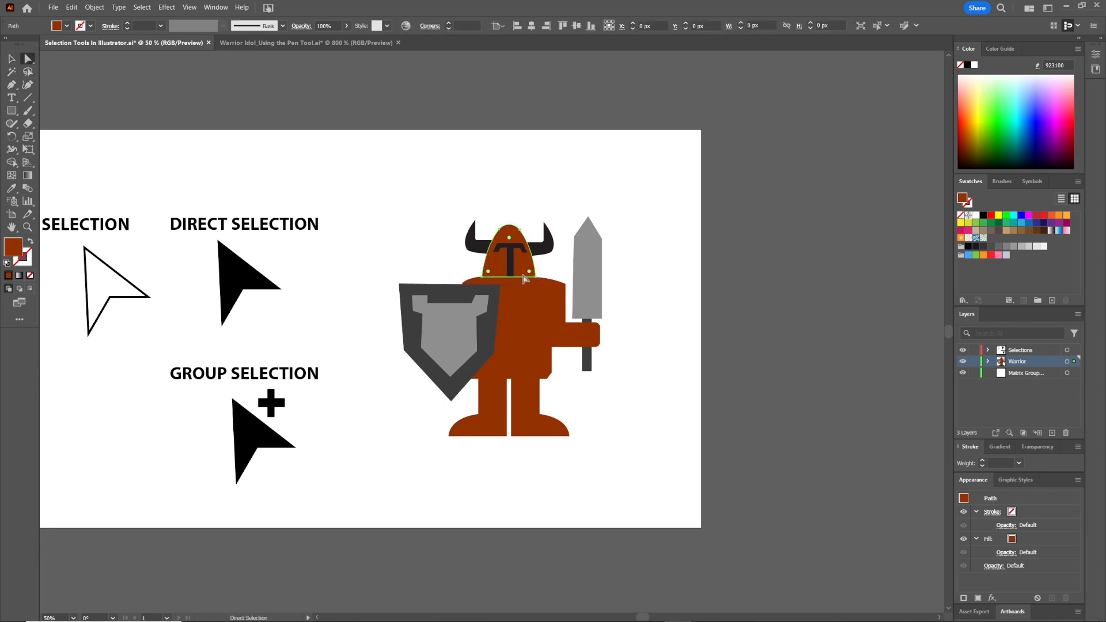
{"action": "left_click", "coordinate": [538, 177]}
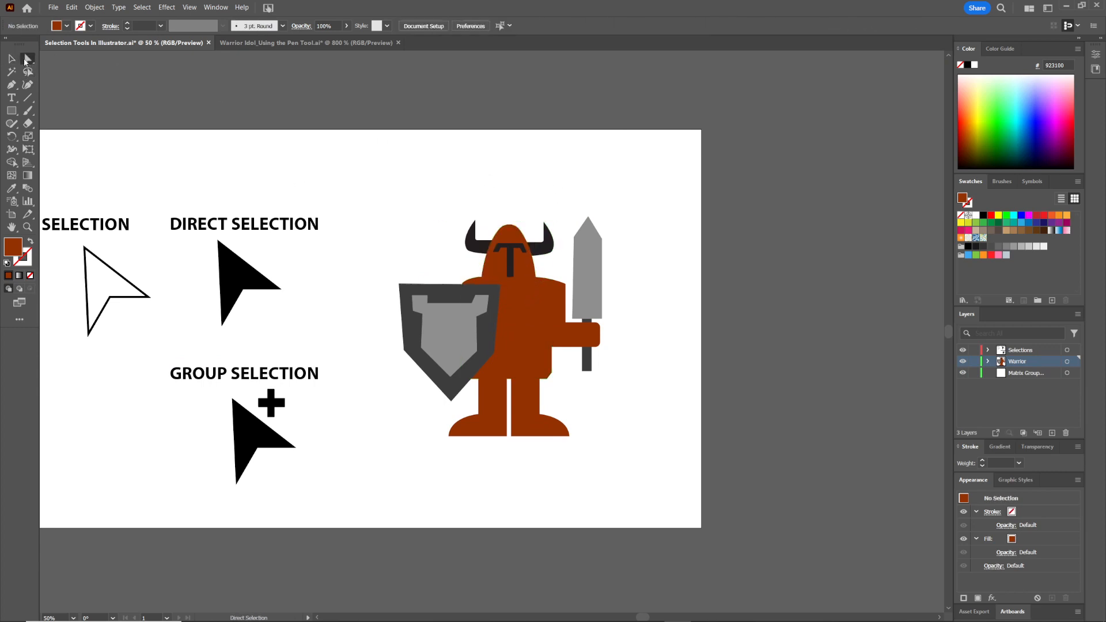
Switch to the Group Selection tool and select the warrior's body shape
{"action": "left_click", "coordinate": [28, 58]}
{"action": "left_click", "coordinate": [68, 73]}
{"action": "left_click_drag", "start_coordinate": [460, 148], "coordinate": [369, 132]}
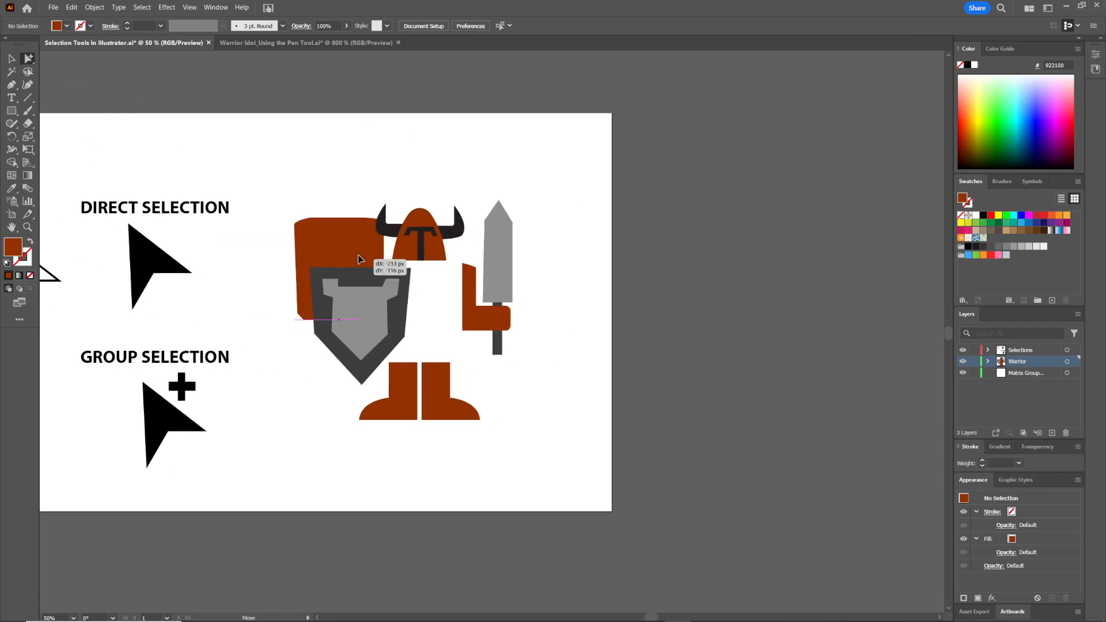
{"action": "left_click", "coordinate": [404, 311]}
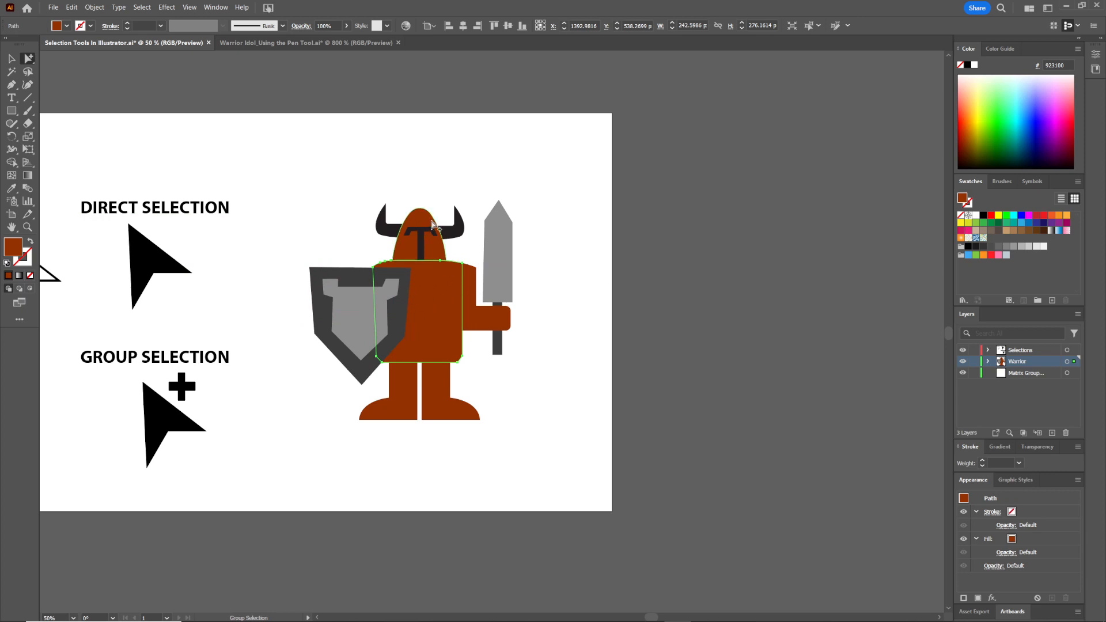
{"action": "left_click", "coordinate": [547, 264]}
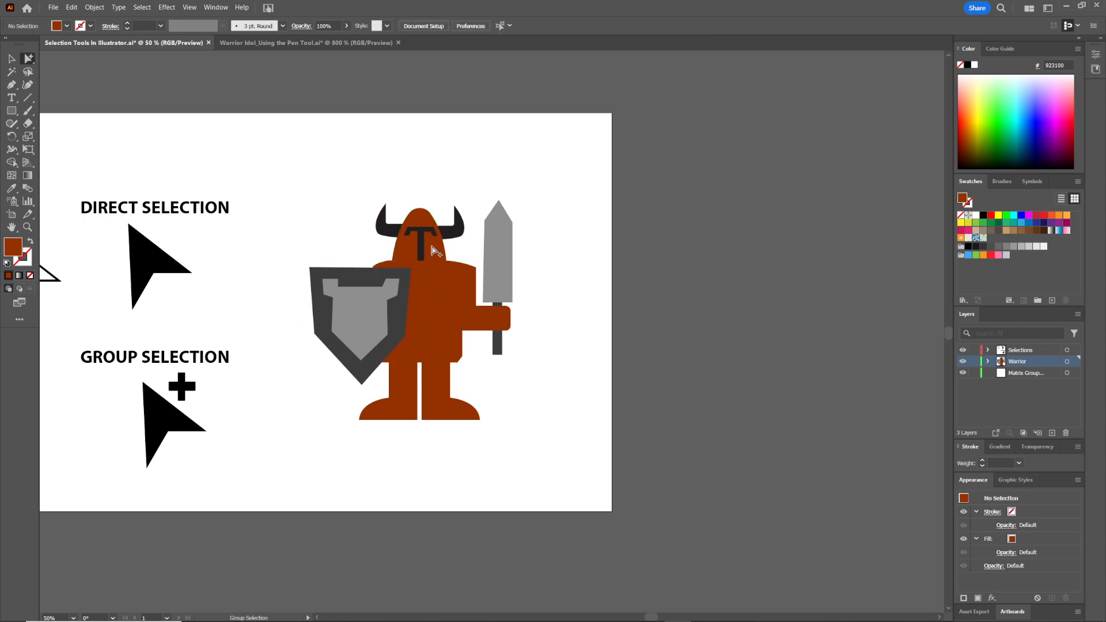
Select the helmet shape and then its whole group with Group Selection, drag it aside, and undo
{"action": "left_click", "coordinate": [433, 251]}
{"action": "left_click", "coordinate": [433, 251]}
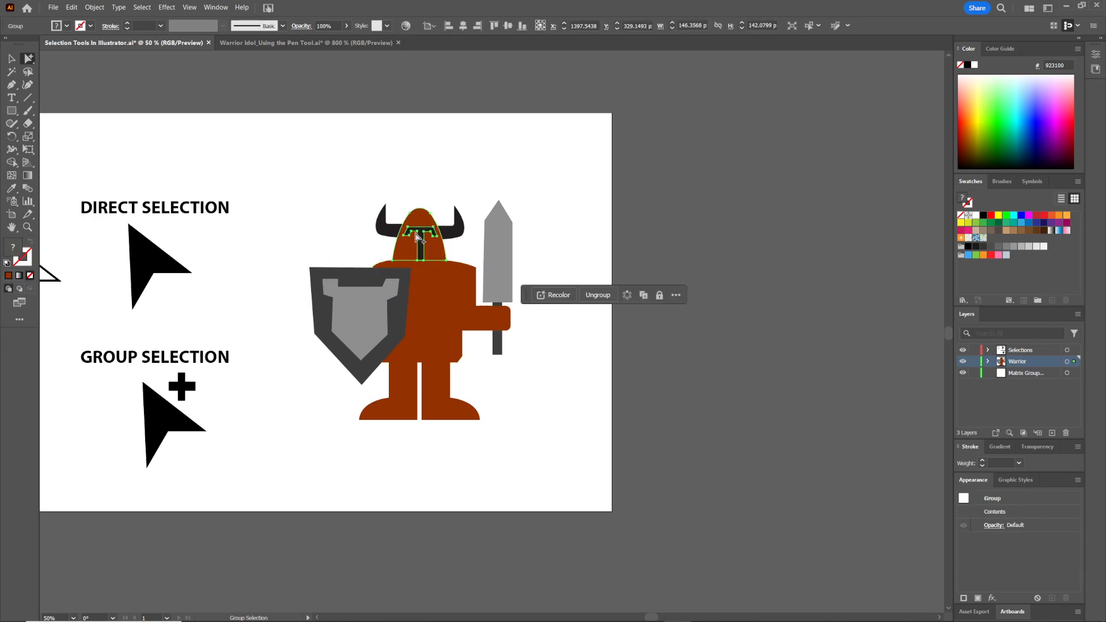
{"action": "left_click", "coordinate": [441, 254]}
{"action": "left_click_drag", "start_coordinate": [438, 247], "coordinate": [294, 210]}
{"action": "key", "text": "ctrl+z"}
{"action": "left_click", "coordinate": [558, 228]}
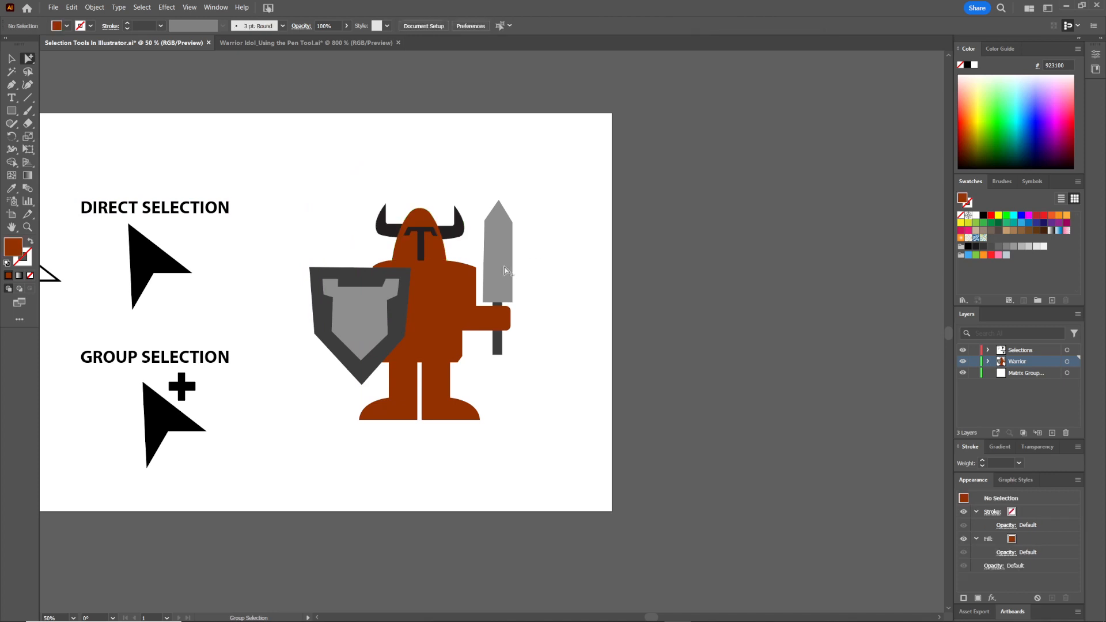
Select the sword blade, then its sword group and parent group with repeated Group Selection picks
{"action": "left_click", "coordinate": [505, 275]}
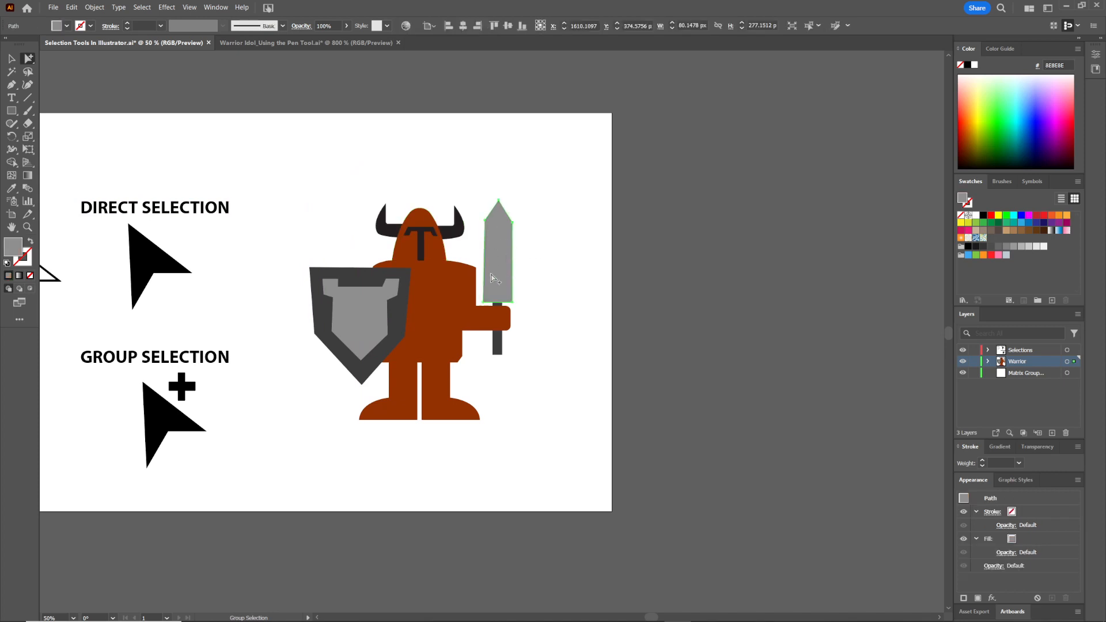
{"action": "left_click", "coordinate": [503, 253]}
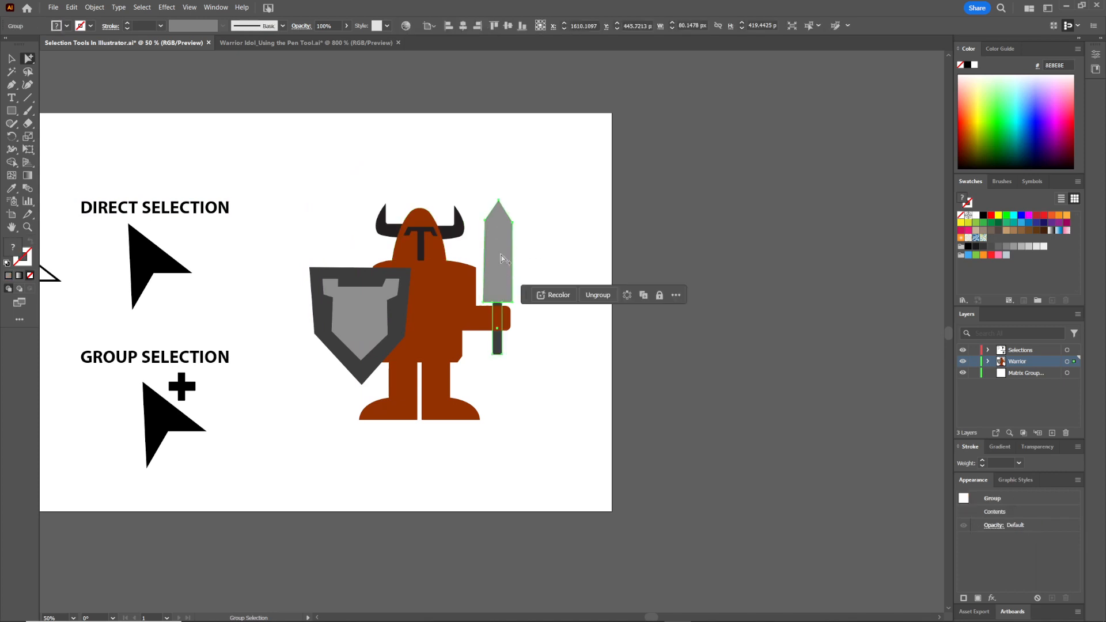
{"action": "left_click", "coordinate": [501, 248]}
{"action": "left_click", "coordinate": [537, 185]}
{"action": "key", "text": "v"}
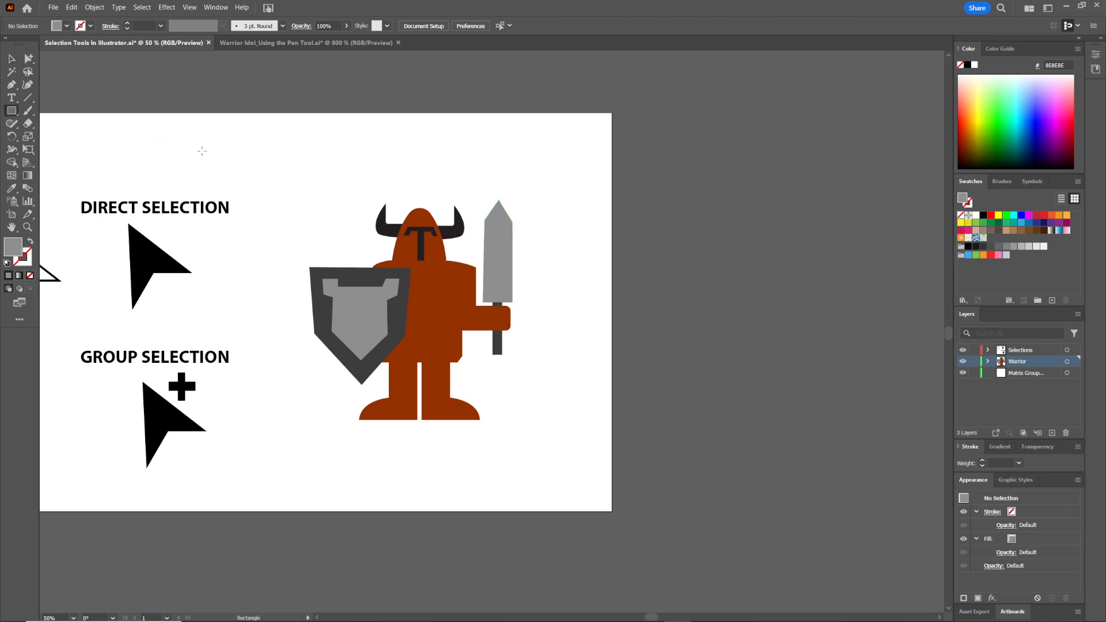
Hide the Selections layer containing the arrow icons and labels
{"action": "left_click", "coordinate": [7, 264]}
{"action": "key", "text": "slash"}
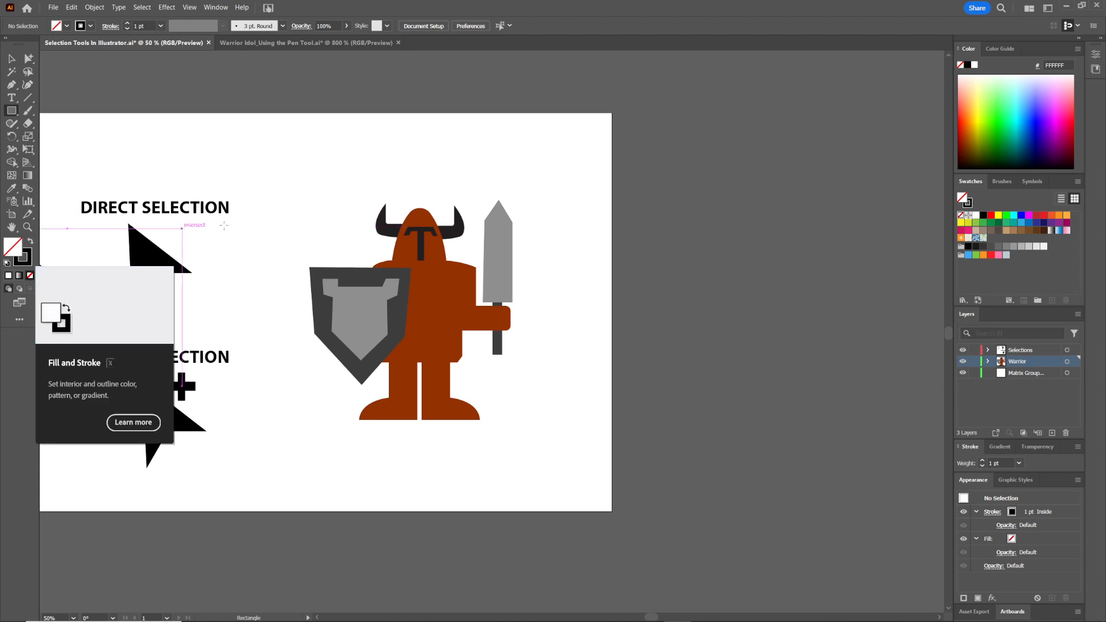
{"action": "key", "text": "v"}
{"action": "left_click_drag", "start_coordinate": [297, 182], "coordinate": [493, 176]}
{"action": "left_click_drag", "start_coordinate": [435, 170], "coordinate": [118, 371]}
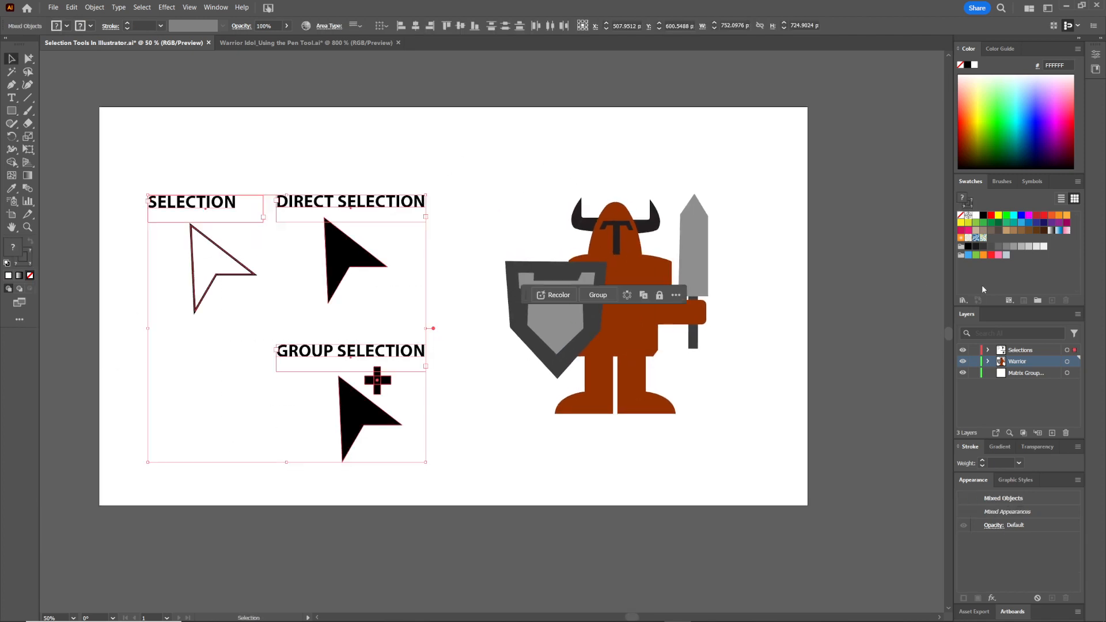
{"action": "left_click", "coordinate": [963, 350]}
{"action": "key", "text": "ctrl+a"}
{"action": "left_click", "coordinate": [341, 239]}
{"action": "key", "text": "m"}
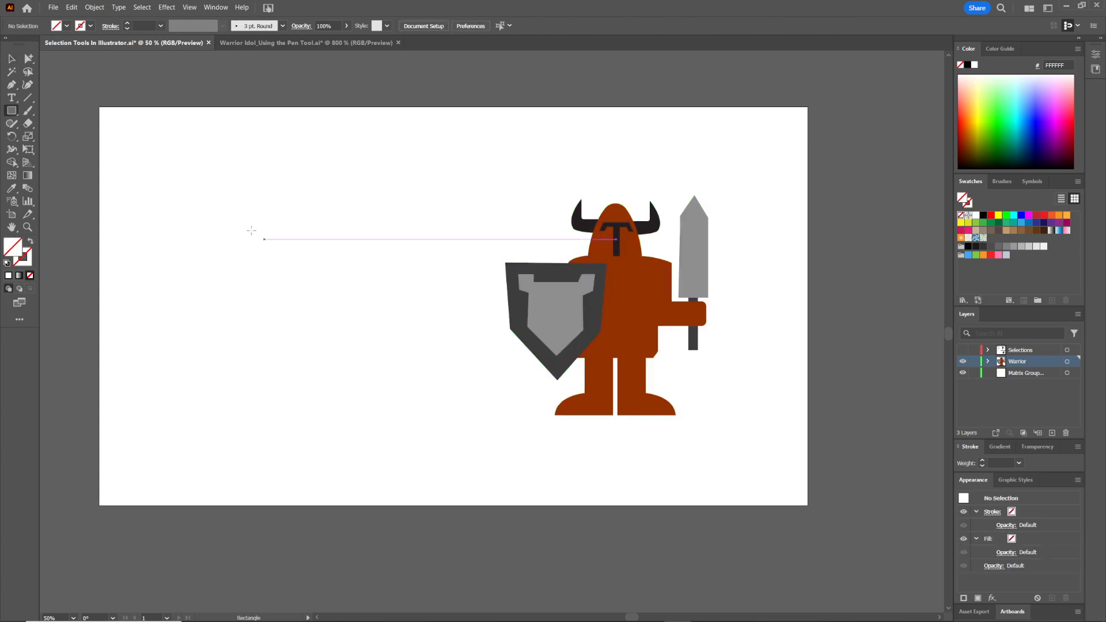
Draw a rectangle about 565 by 612 px on the left of the artboard with no fill and black stroke
{"action": "left_click_drag", "start_coordinate": [181, 194], "coordinate": [391, 421]}
{"action": "left_click", "coordinate": [7, 264]}
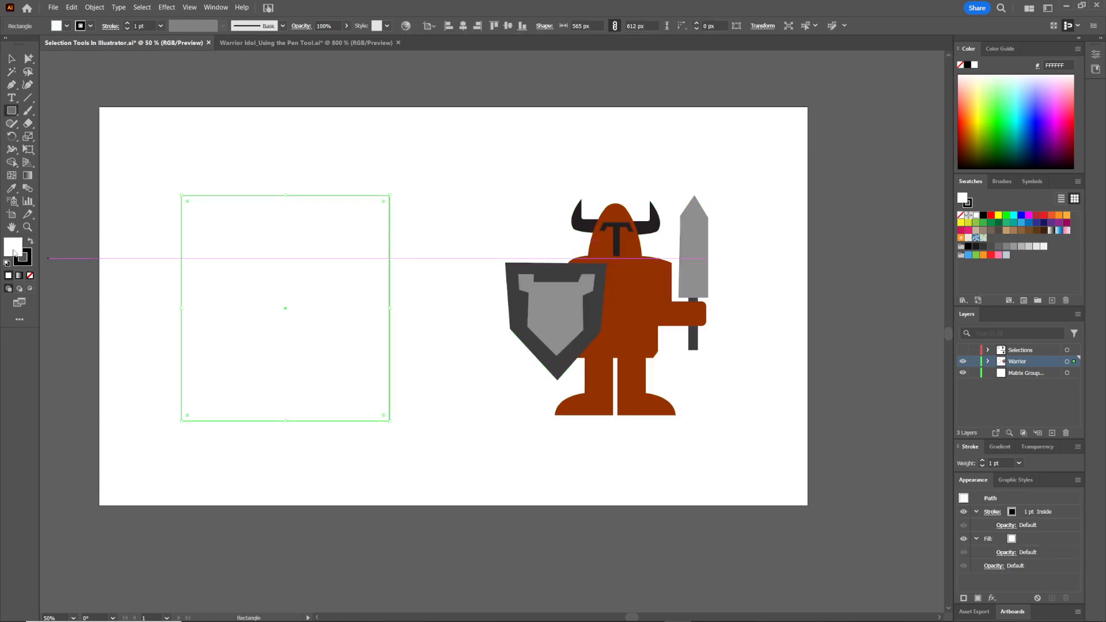
{"action": "double_click", "coordinate": [13, 247]}
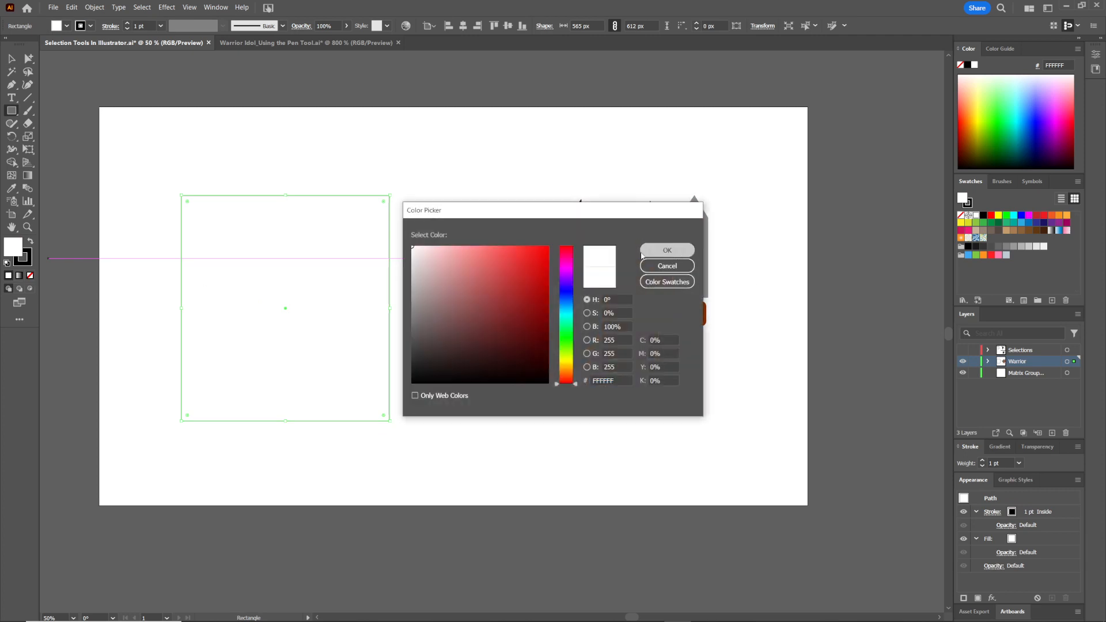
{"action": "left_click", "coordinate": [667, 250]}
{"action": "left_click", "coordinate": [30, 276]}
{"action": "key", "text": "v"}
{"action": "left_click", "coordinate": [197, 147]}
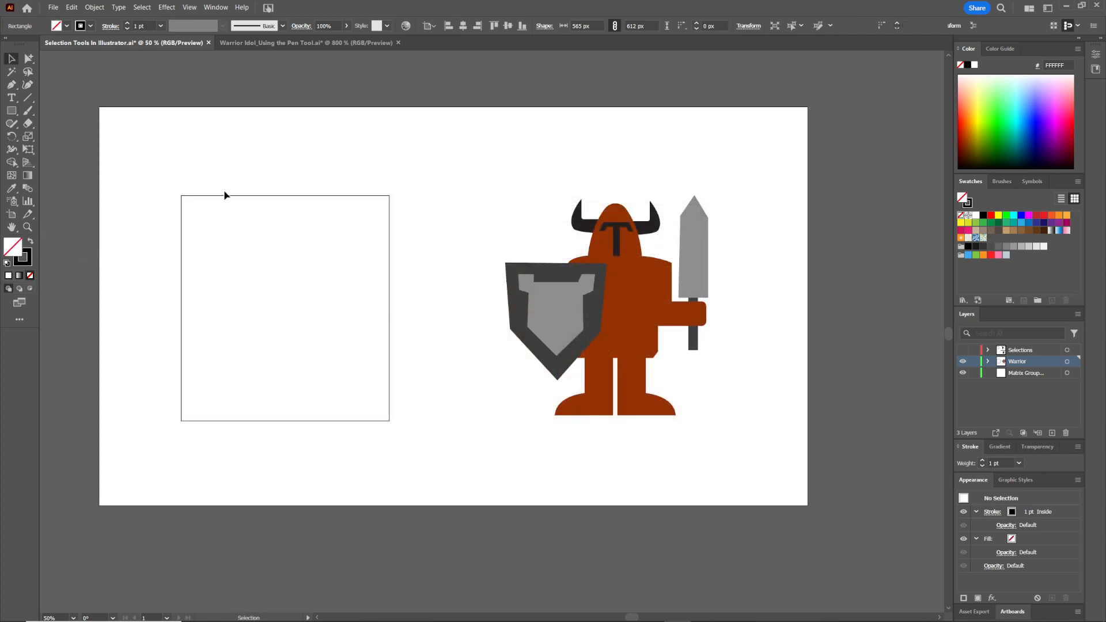
Select the rectangle and increase its stroke weight
{"action": "left_click", "coordinate": [236, 197]}
{"action": "left_click", "coordinate": [128, 27]}
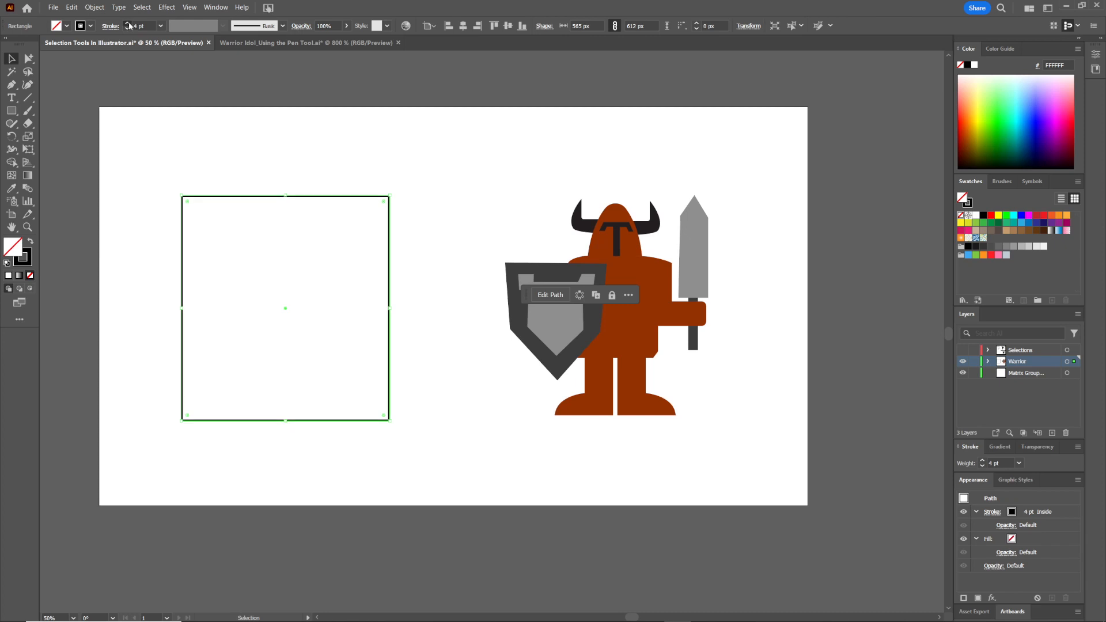
{"action": "left_click", "coordinate": [128, 27]}
Create a text frame above the rectangle and type the heading Warrior Group
{"action": "left_click", "coordinate": [222, 144]}
{"action": "key", "text": "t"}
{"action": "mouse_move", "coordinate": [236, 141]}
{"action": "left_mouse_down"}
{"action": "mouse_move", "coordinate": [346, 203]}
{"action": "mouse_move", "coordinate": [348, 181]}
{"action": "left_mouse_up"}
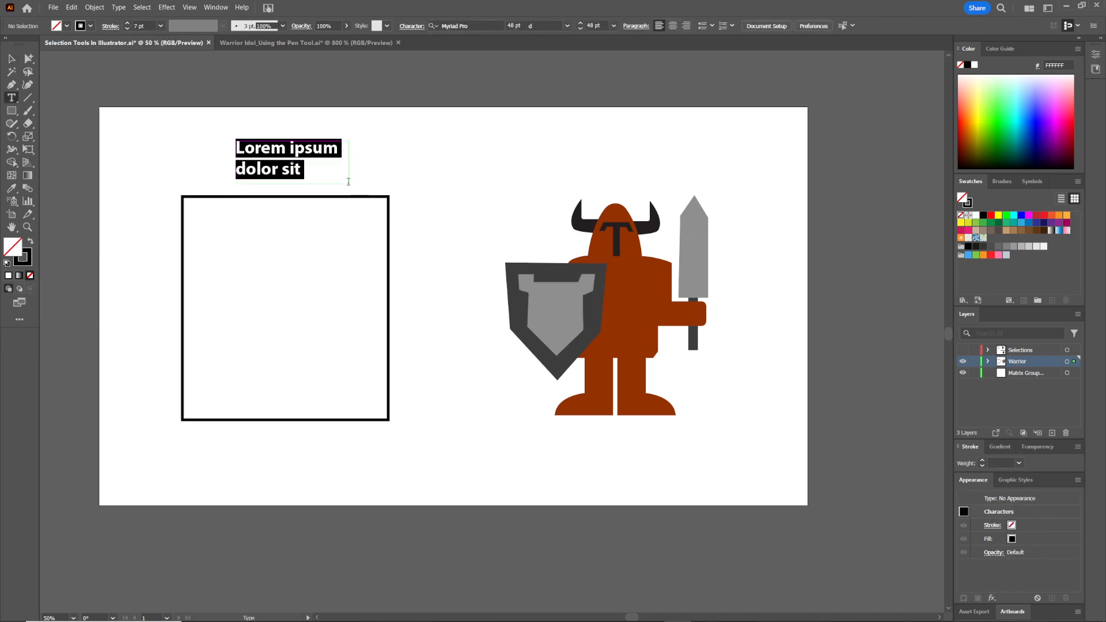
{"action": "type", "text": "Warrior Group"}
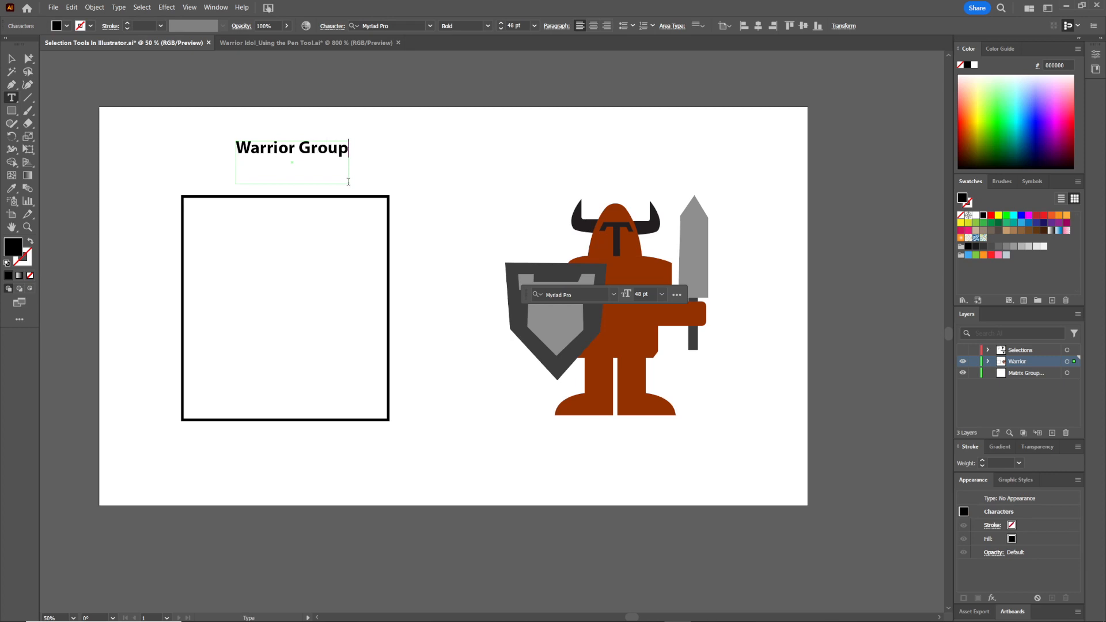
{"action": "key", "text": "Escape"}
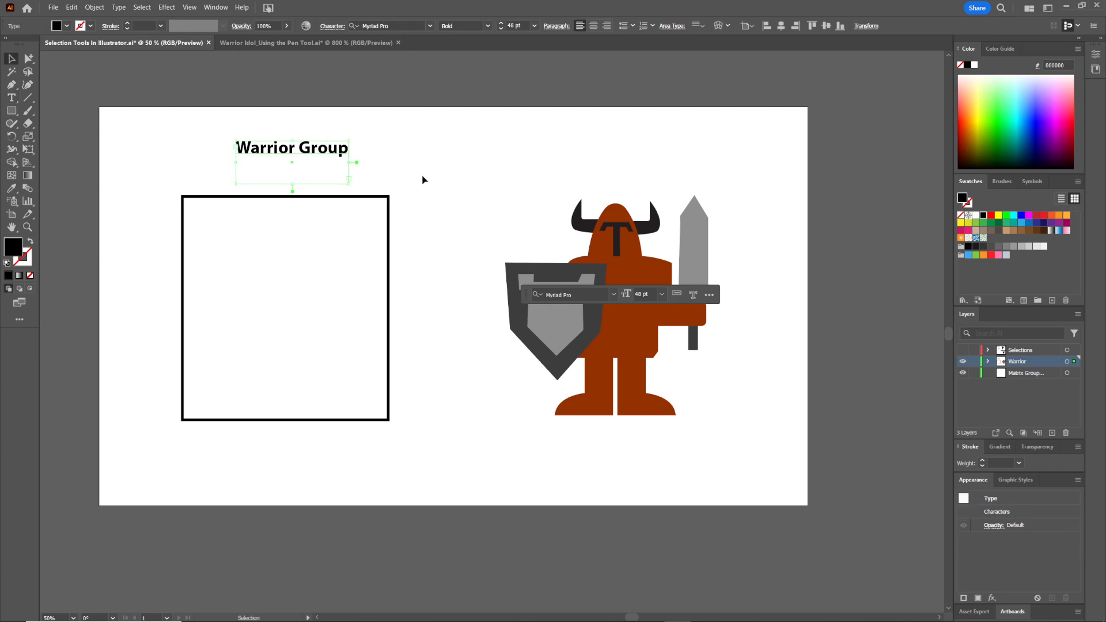
Nudge the Warrior Group heading and enlarge the rectangle to about 723 by 767 px
{"action": "left_click_drag", "start_coordinate": [342, 151], "coordinate": [330, 155]}
{"action": "left_click", "coordinate": [389, 230]}
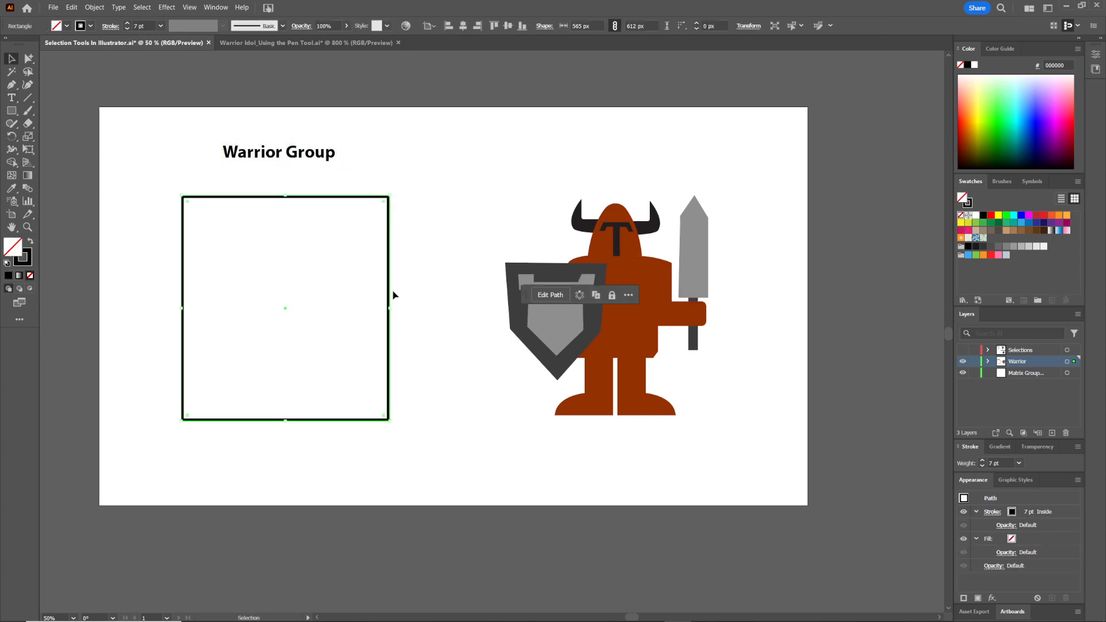
{"action": "left_click_drag", "start_coordinate": [391, 309], "coordinate": [418, 309]}
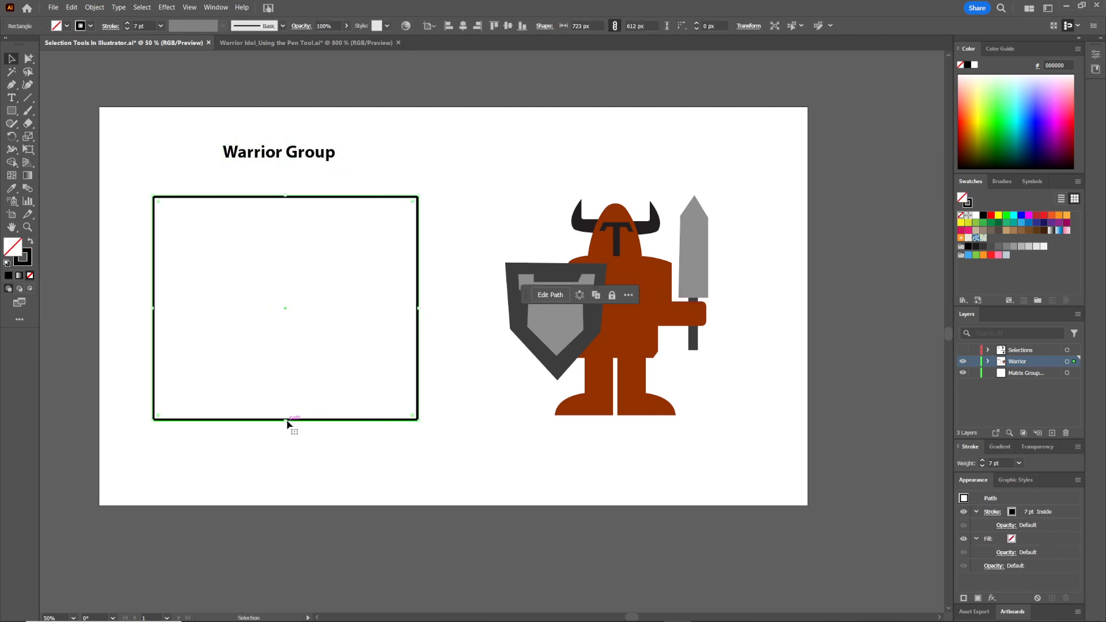
{"action": "left_click_drag", "start_coordinate": [287, 422], "coordinate": [287, 455]}
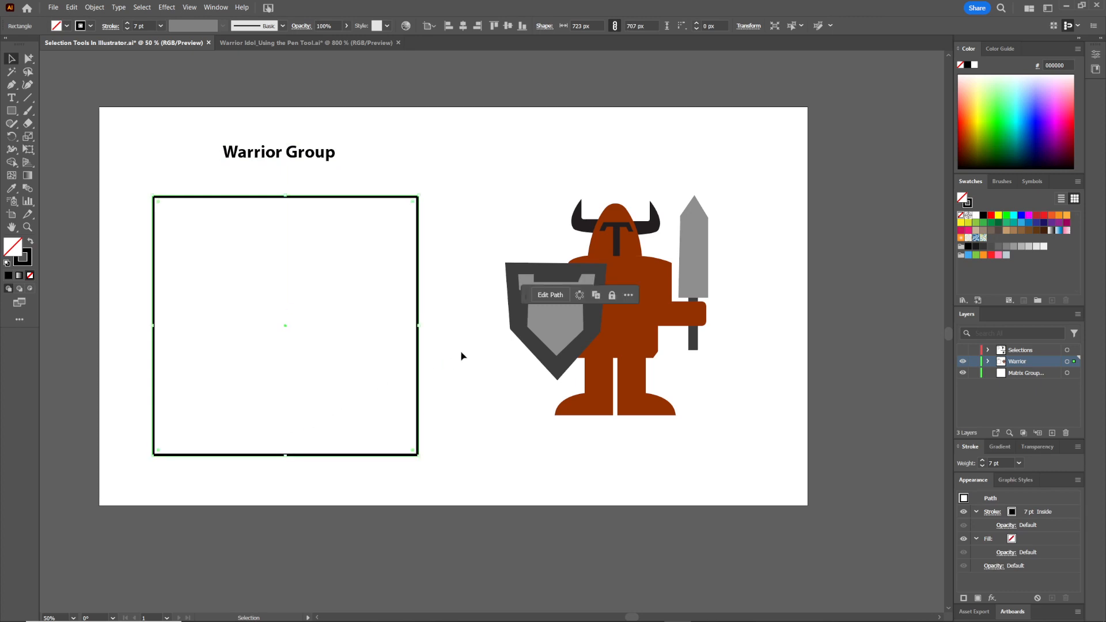
{"action": "left_click", "coordinate": [474, 337]}
Draw a rectangle about 391 by 255 px in the upper part of the large box
{"action": "key", "text": "m"}
{"action": "left_click_drag", "start_coordinate": [210, 205], "coordinate": [352, 296]}
{"action": "key", "text": "v"}
Duplicate the heading into the new rectangle, change its text to Helment and Horns, and narrow its frame
{"action": "left_click", "coordinate": [305, 156]}
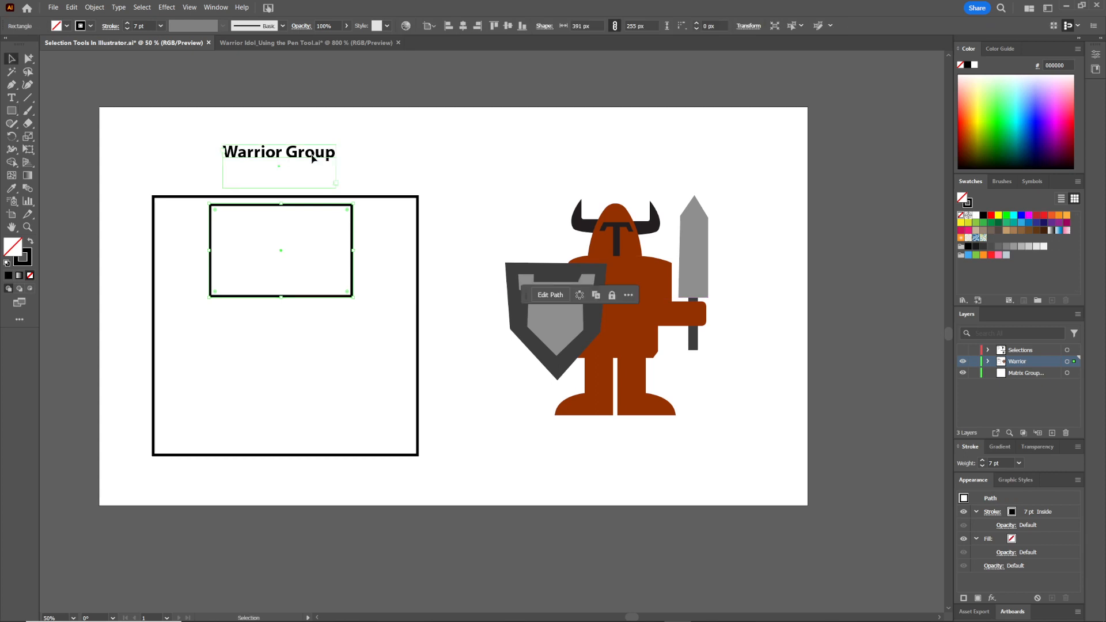
{"action": "left_click_drag", "start_coordinate": [306, 156], "coordinate": [304, 236]}
{"action": "triple_click", "coordinate": [299, 220]}
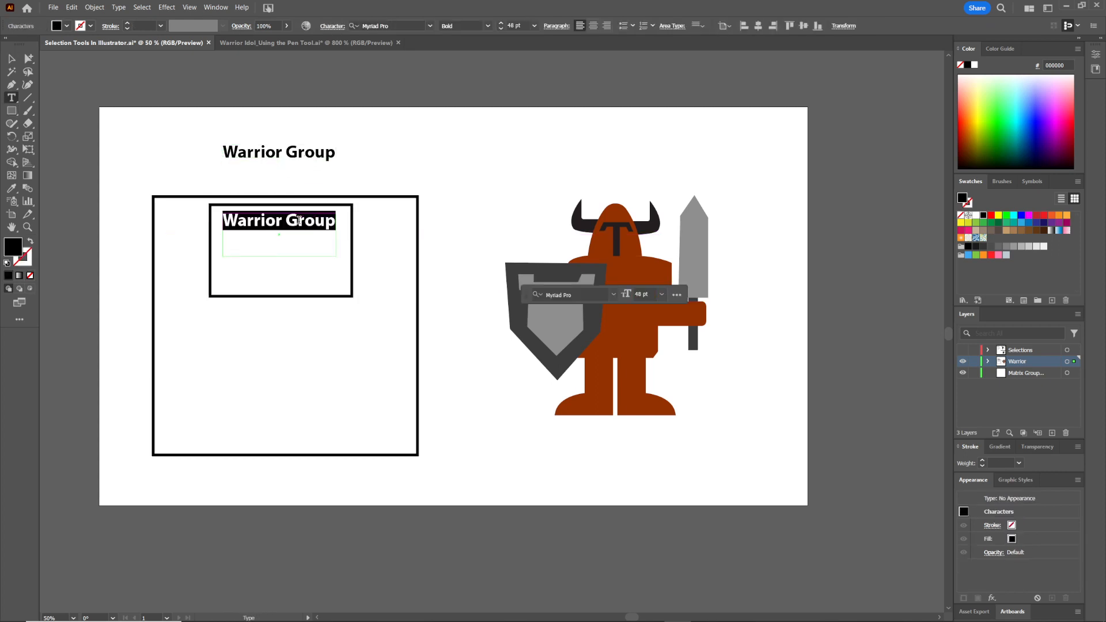
{"action": "type", "text": "Helment and Horns"}
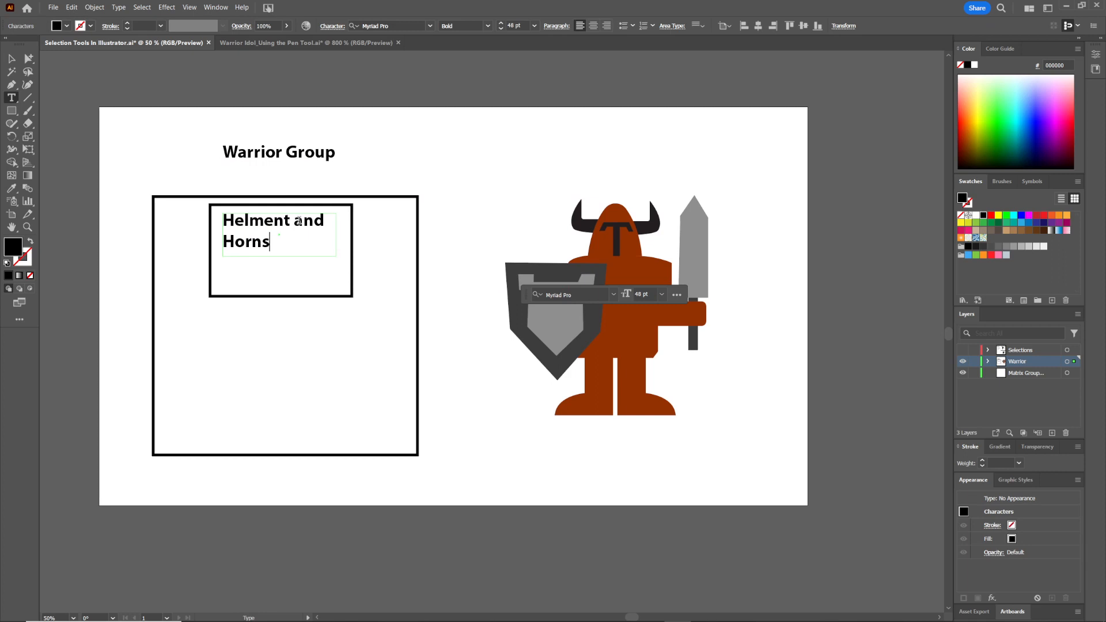
{"action": "key", "text": "Escape"}
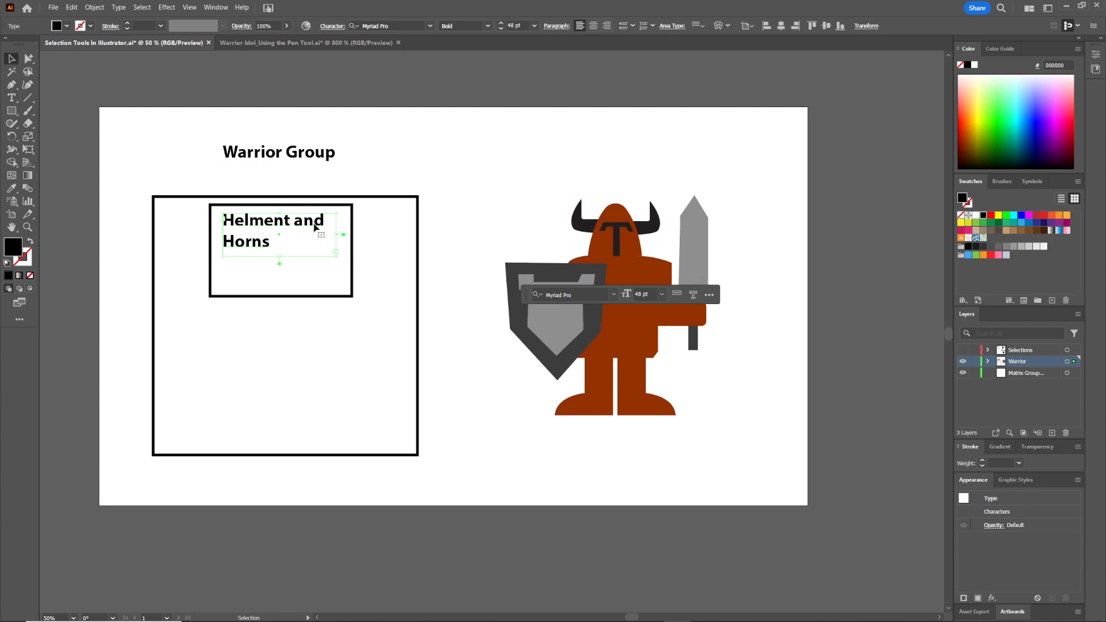
{"action": "left_click_drag", "start_coordinate": [337, 235], "coordinate": [282, 240]}
Paste a copy of the rectangle inside the small box and resize it to about 314 by 86 px
{"action": "left_click", "coordinate": [353, 238]}
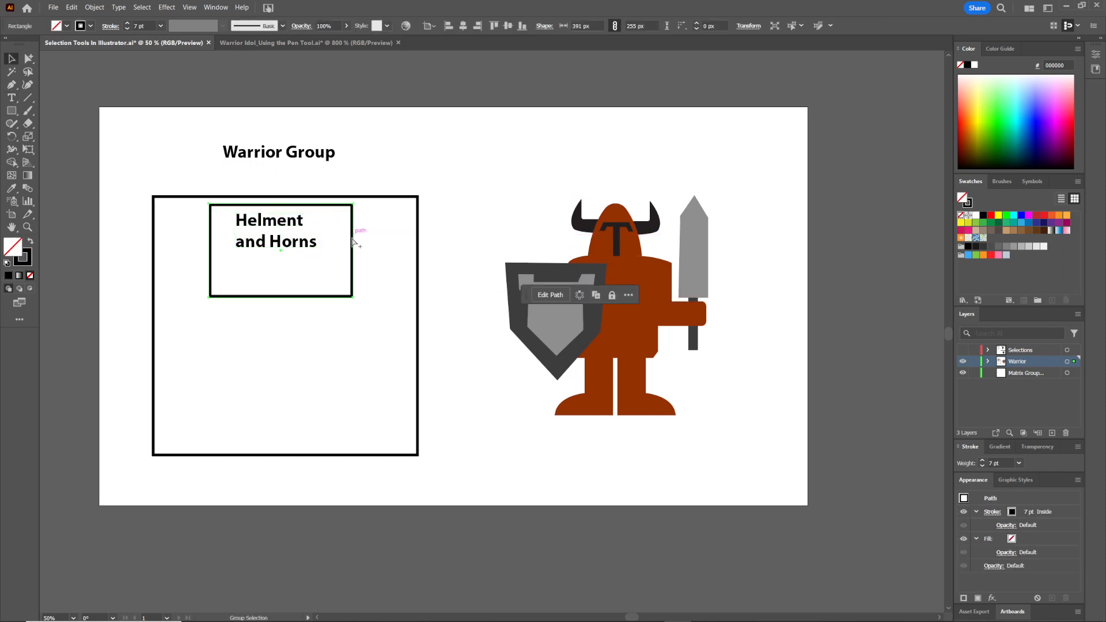
{"action": "key", "text": "ctrl+v"}
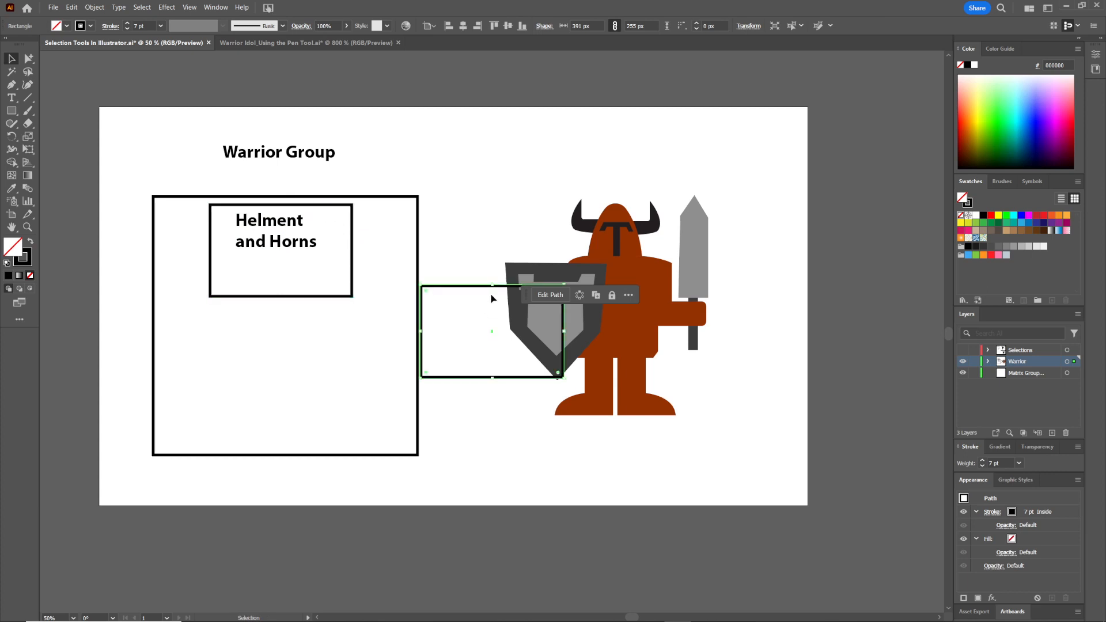
{"action": "left_click_drag", "start_coordinate": [477, 292], "coordinate": [280, 259]}
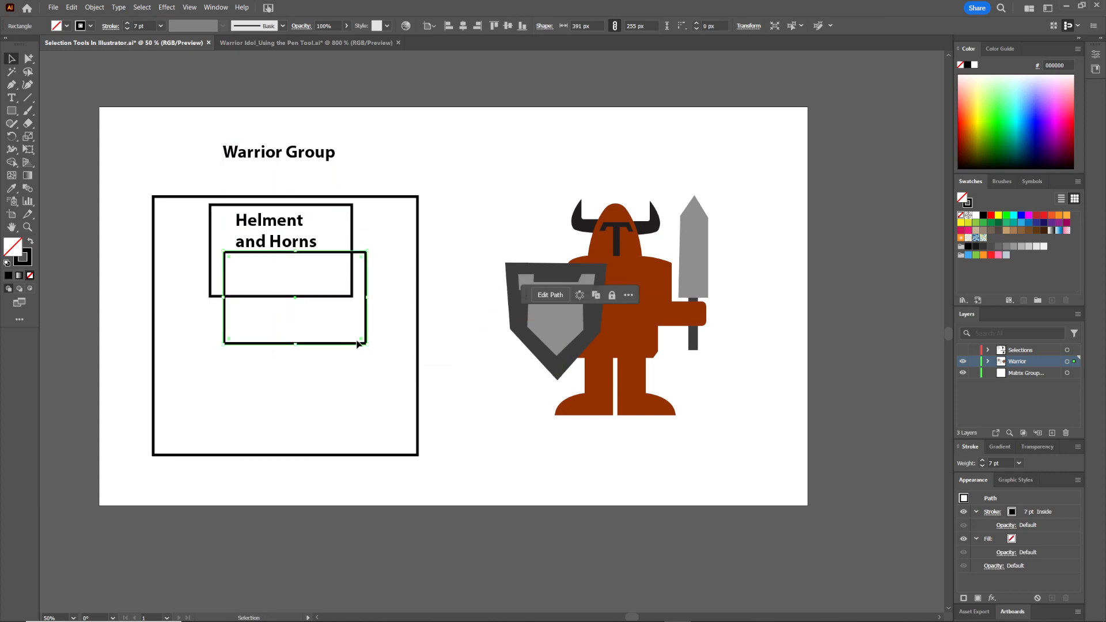
{"action": "left_click_drag", "start_coordinate": [366, 345], "coordinate": [335, 286]}
Set the Helment and Horns label to 30 pt and adjust its text frame
{"action": "left_click", "coordinate": [300, 248]}
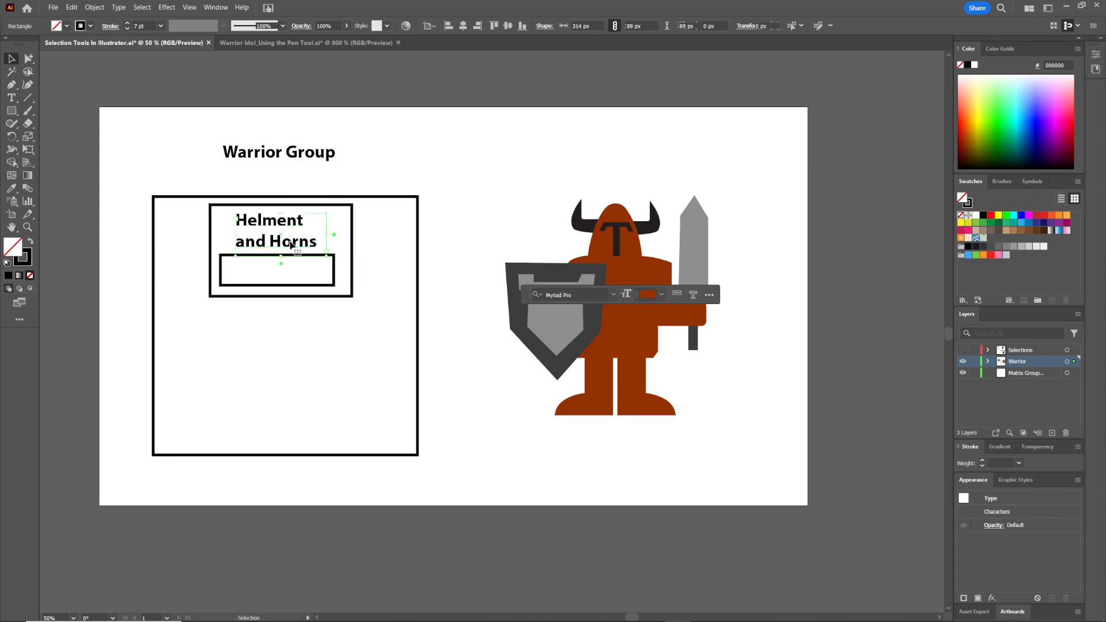
{"action": "left_click", "coordinate": [518, 25]}
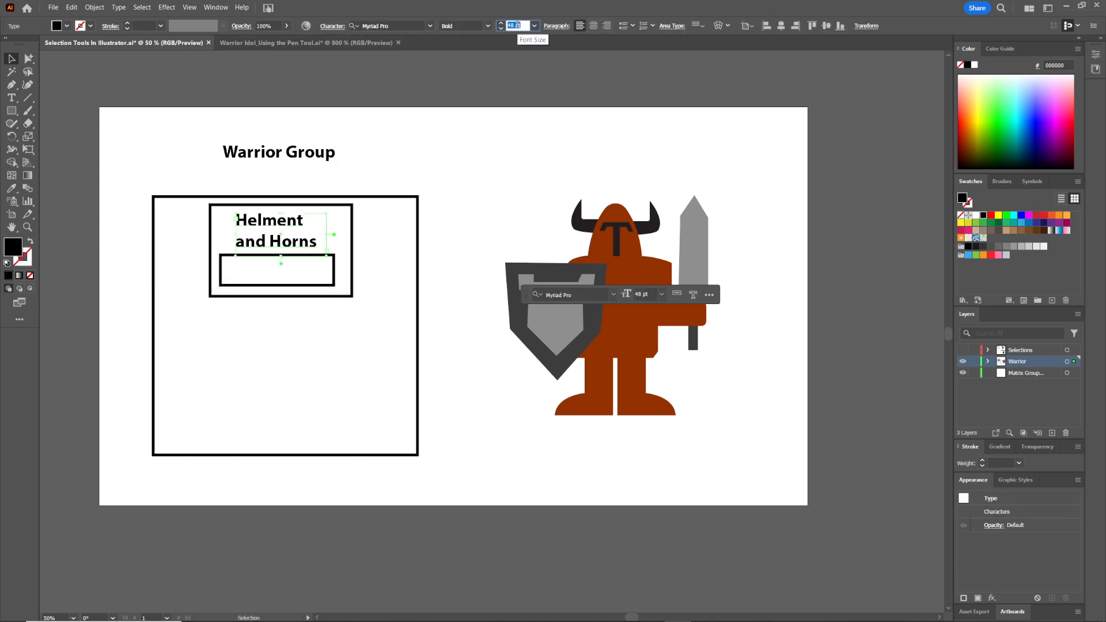
{"action": "type", "text": "30"}
{"action": "key", "text": "Return"}
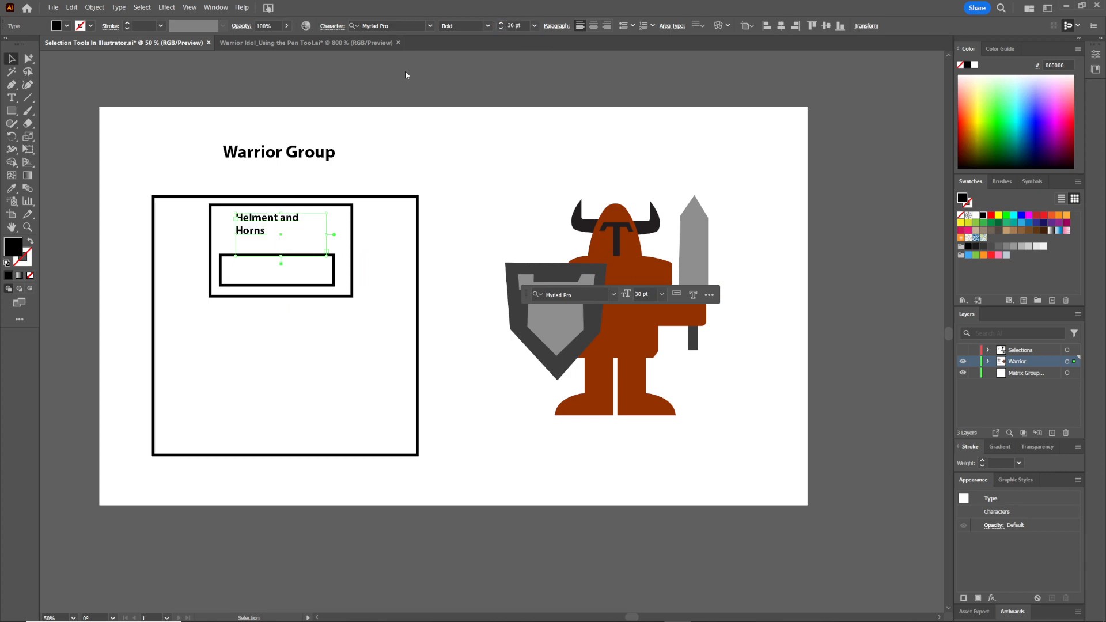
{"action": "mouse_move", "coordinate": [327, 235]}
{"action": "left_mouse_down"}
{"action": "mouse_move", "coordinate": [341, 233]}
{"action": "mouse_move", "coordinate": [314, 223]}
{"action": "left_mouse_up"}
Duplicate the label into the inner rectangle and change its last word to Tshape
{"action": "mouse_move", "coordinate": [282, 260]}
{"action": "left_mouse_down"}
{"action": "mouse_move", "coordinate": [283, 233]}
{"action": "mouse_move", "coordinate": [288, 275]}
{"action": "left_mouse_up"}
{"action": "double_click", "coordinate": [296, 272]}
{"action": "key", "text": "ctrl+a"}
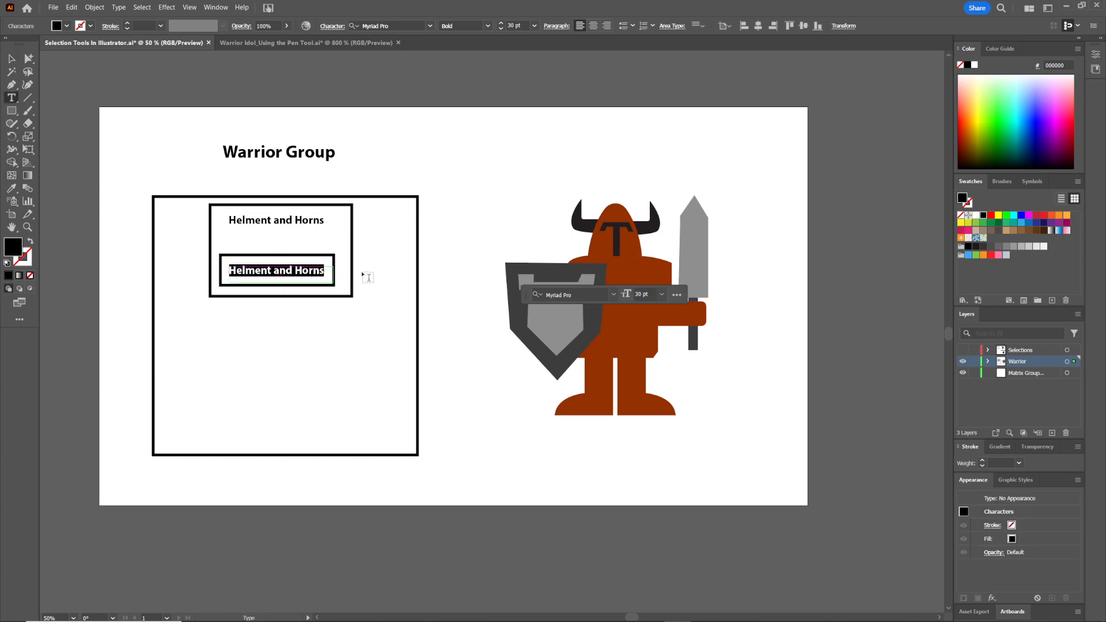
{"action": "key", "text": "Right"}
{"action": "key", "text": "ctrl+shift+Left"}
{"action": "type", "text": "T"}
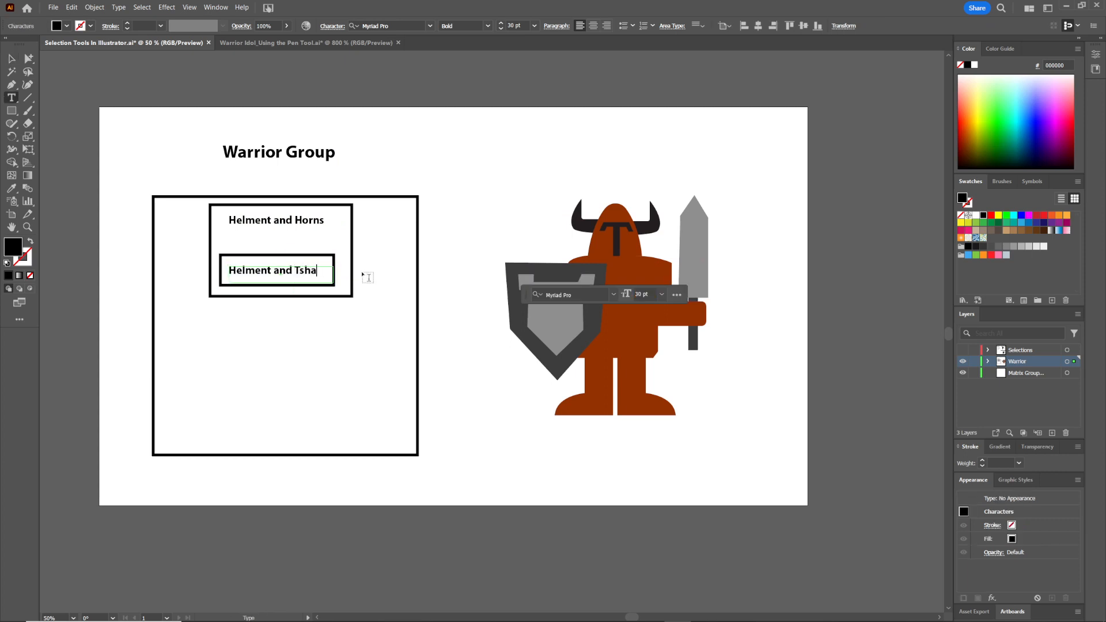
{"action": "key", "text": "Escape"}
{"action": "left_click", "coordinate": [462, 239]}
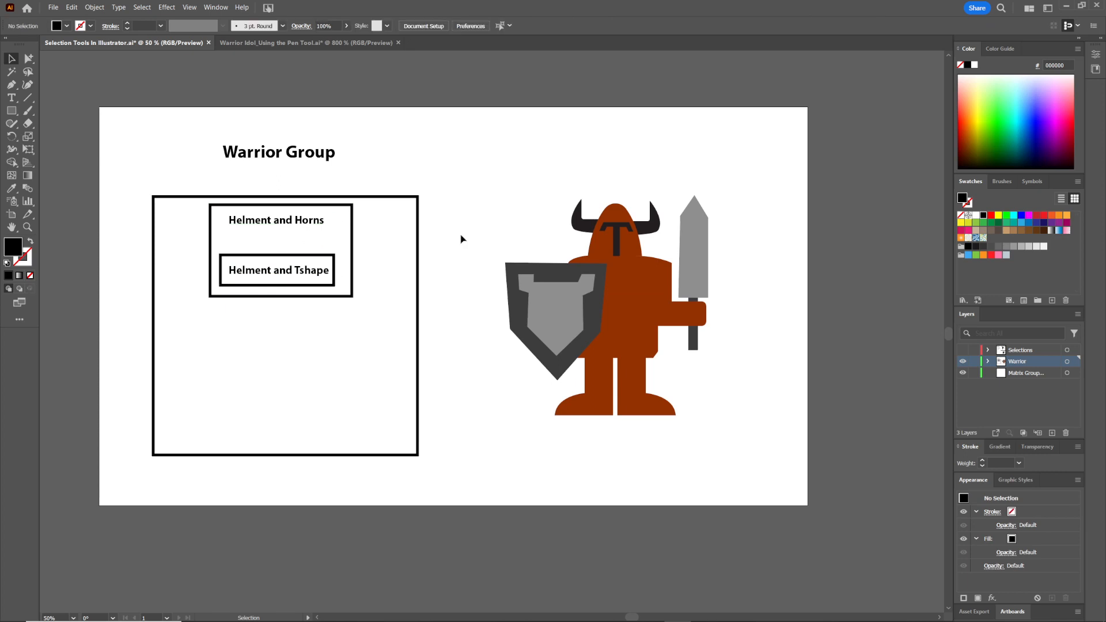
Move the Helment and Horns label down inside its rectangle
{"action": "left_click_drag", "start_coordinate": [374, 218], "coordinate": [291, 300]}
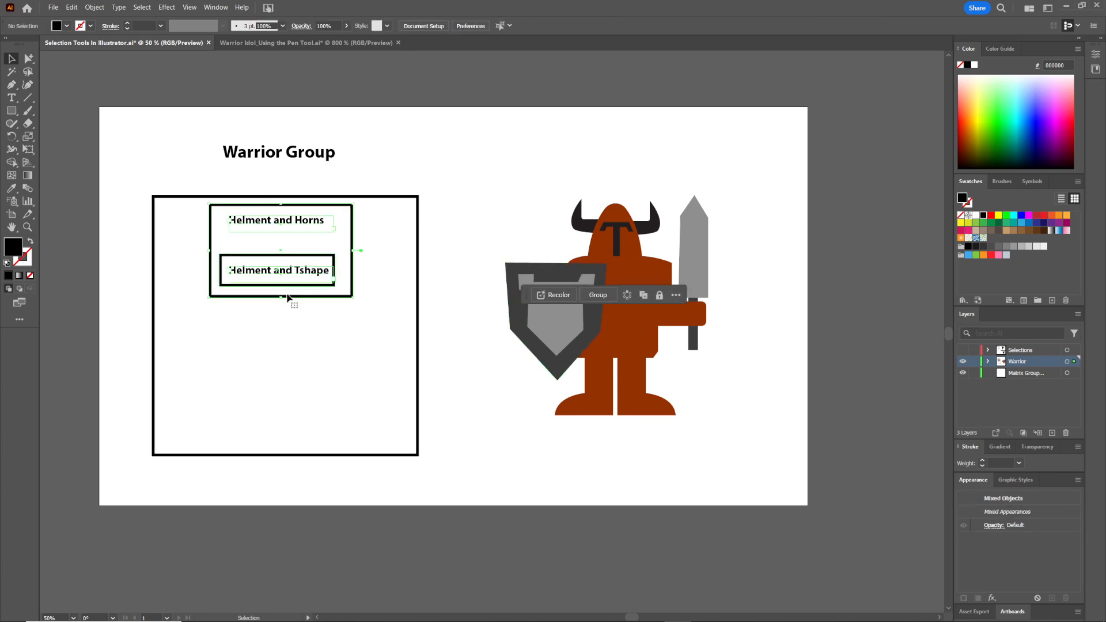
{"action": "left_click", "coordinate": [300, 309]}
{"action": "left_click_drag", "start_coordinate": [282, 223], "coordinate": [282, 245]}
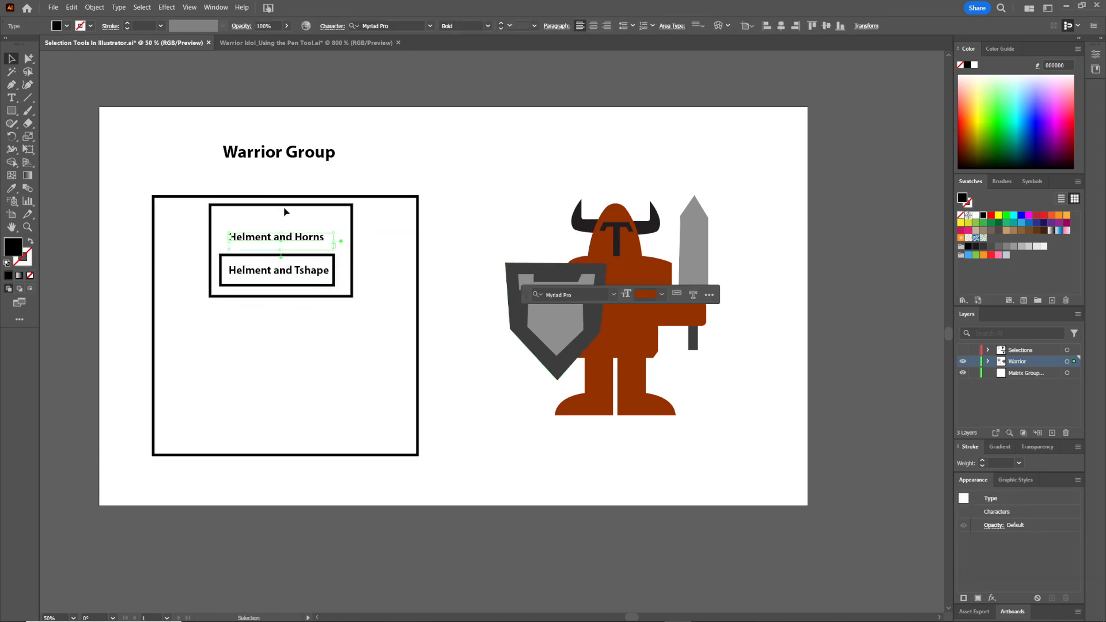
Shorten the Helment and Horns rectangle to about 216 px high and move the whole label set up
{"action": "left_click", "coordinate": [289, 208]}
{"action": "left_click_drag", "start_coordinate": [284, 205], "coordinate": [284, 218]}
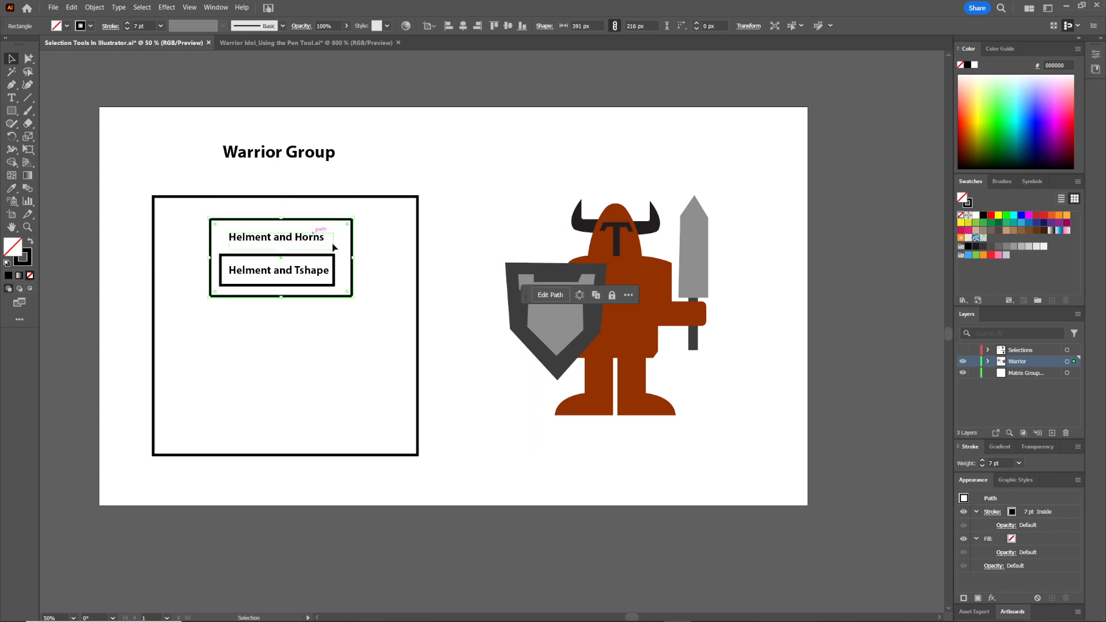
{"action": "left_click_drag", "start_coordinate": [375, 219], "coordinate": [246, 311]}
{"action": "left_click_drag", "start_coordinate": [305, 270], "coordinate": [305, 257]}
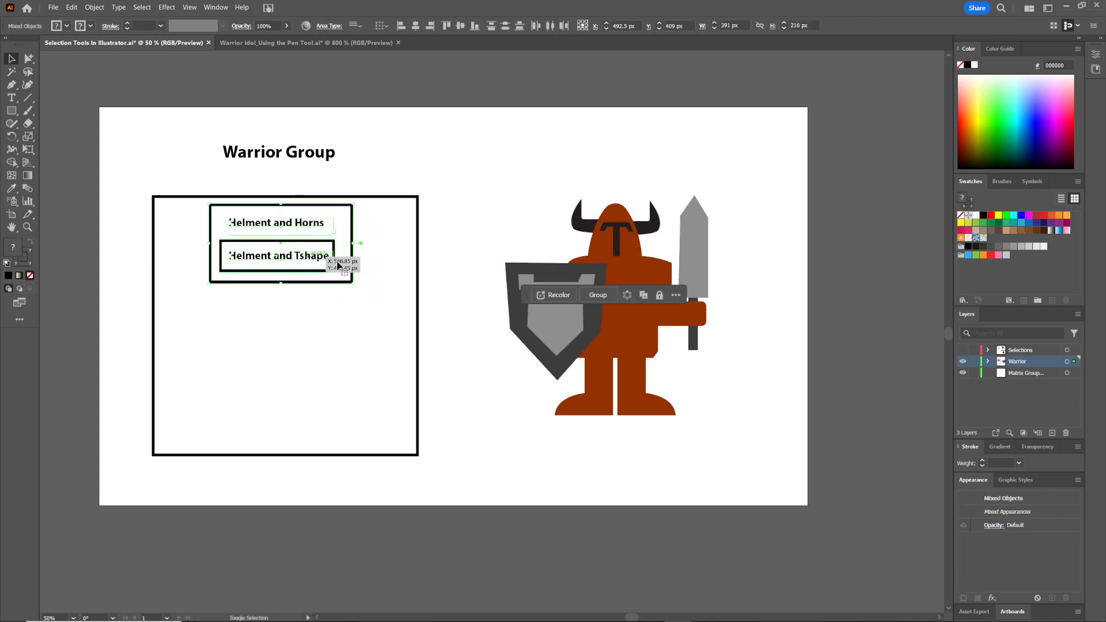
Widen the large Warrior Group rectangle to about 903 px
{"action": "left_click", "coordinate": [419, 306]}
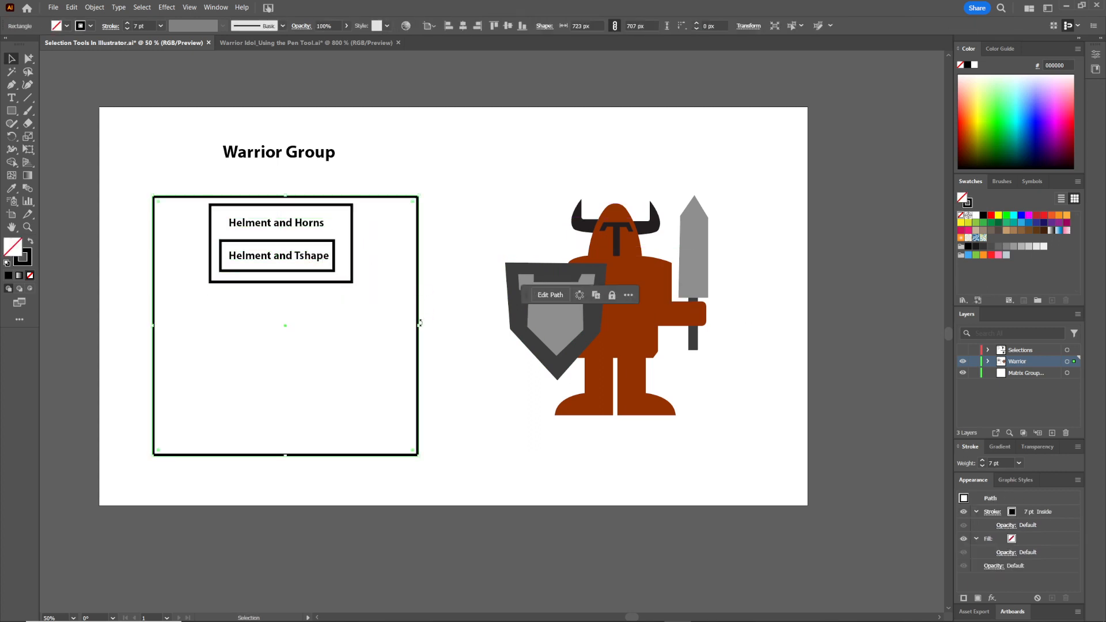
{"action": "left_click_drag", "start_coordinate": [422, 326], "coordinate": [451, 326]}
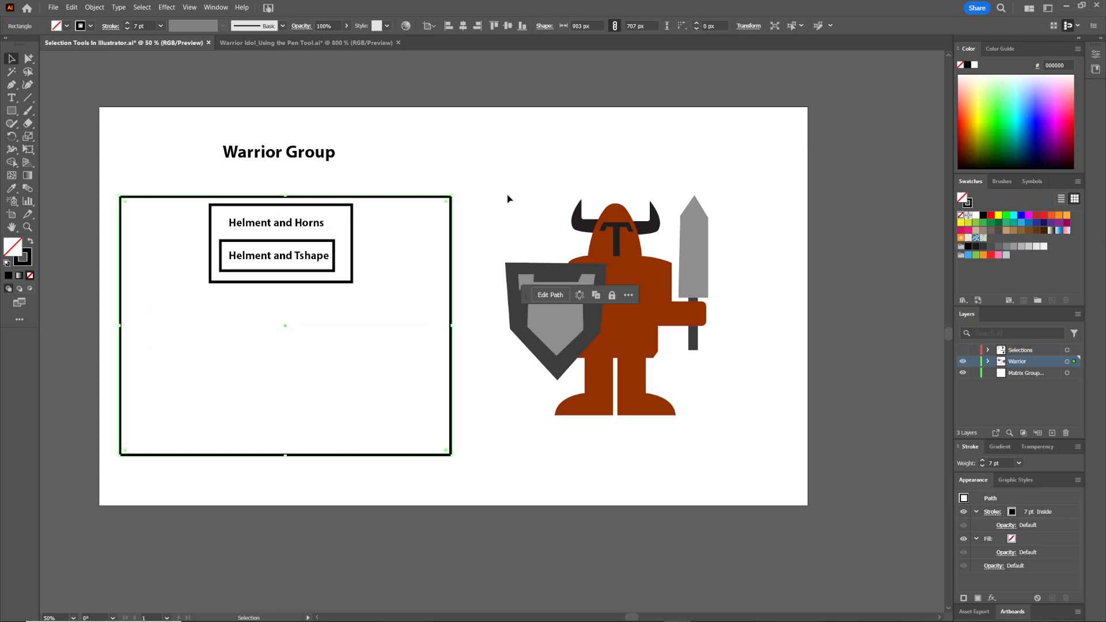
{"action": "left_click", "coordinate": [430, 213]}
Duplicate the Helment and Horns rectangle below it and resize the copy to about 306 by 287 px
{"action": "left_click_drag", "start_coordinate": [352, 231], "coordinate": [280, 328]}
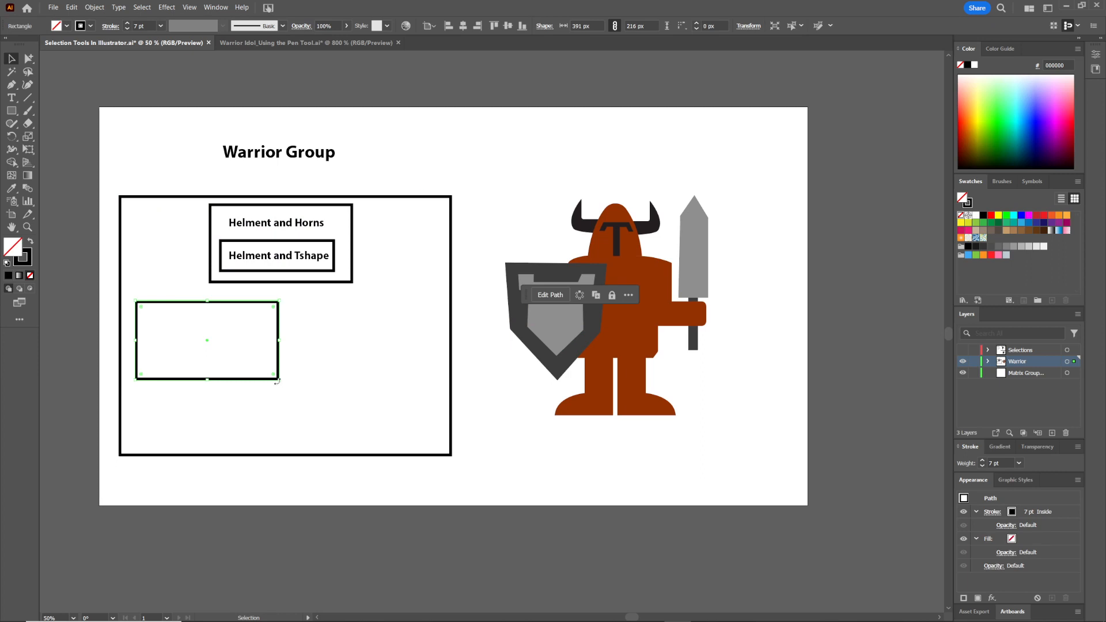
{"action": "left_click_drag", "start_coordinate": [281, 382], "coordinate": [248, 407]}
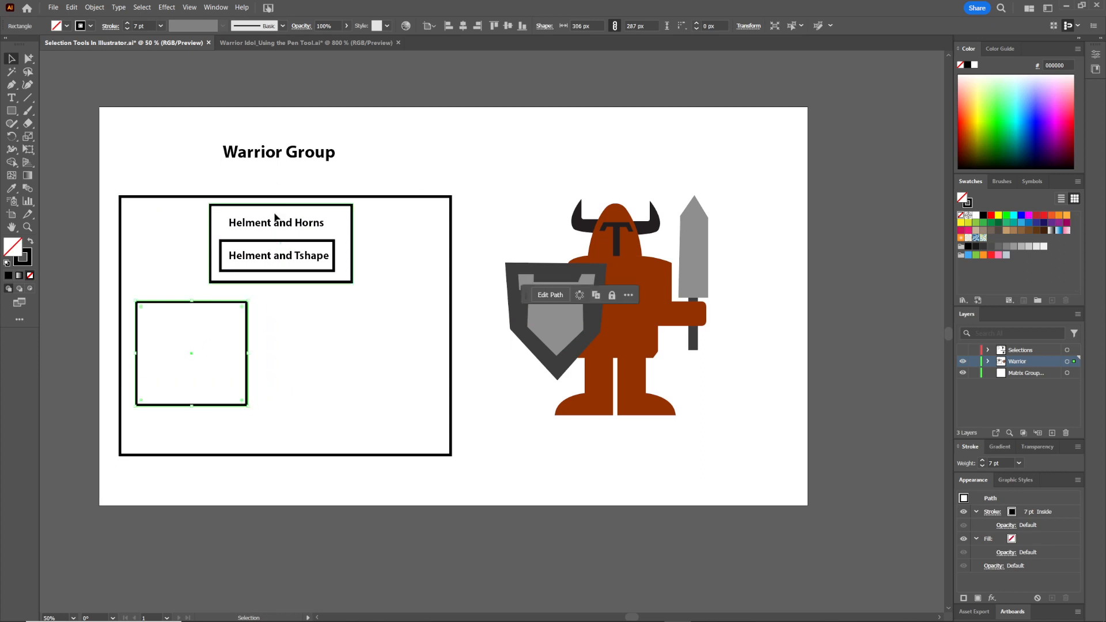
Copy the label into the new box, retype it as Shield Group, and center it in the box
{"action": "left_click_drag", "start_coordinate": [270, 229], "coordinate": [186, 322]}
{"action": "double_click", "coordinate": [185, 321]}
{"action": "key", "text": "ctrl+a"}
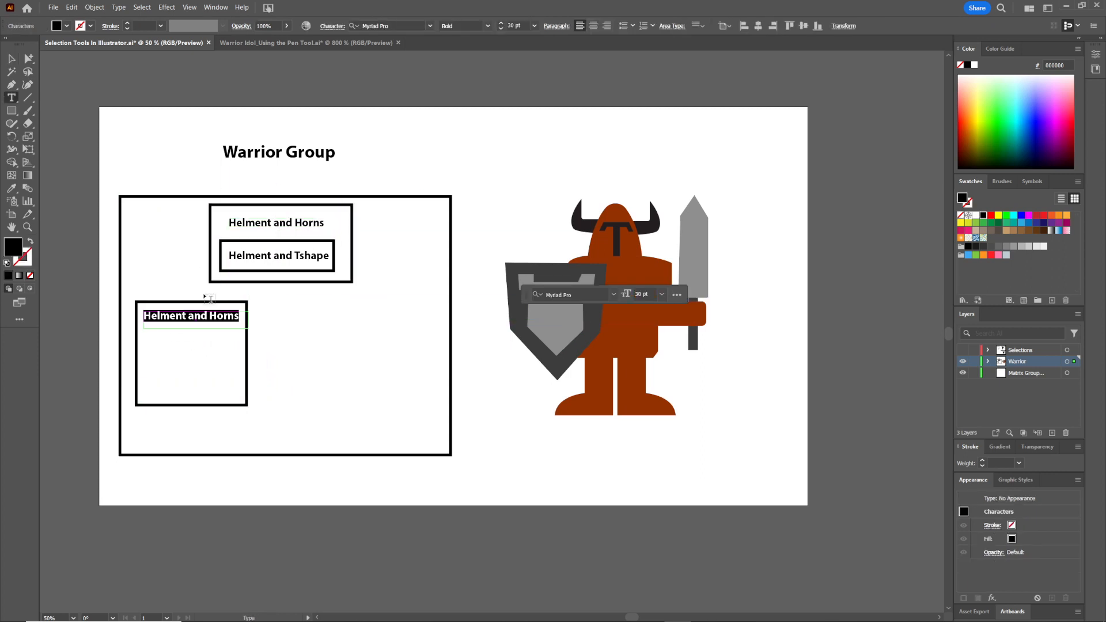
{"action": "type", "text": "Shield Group"}
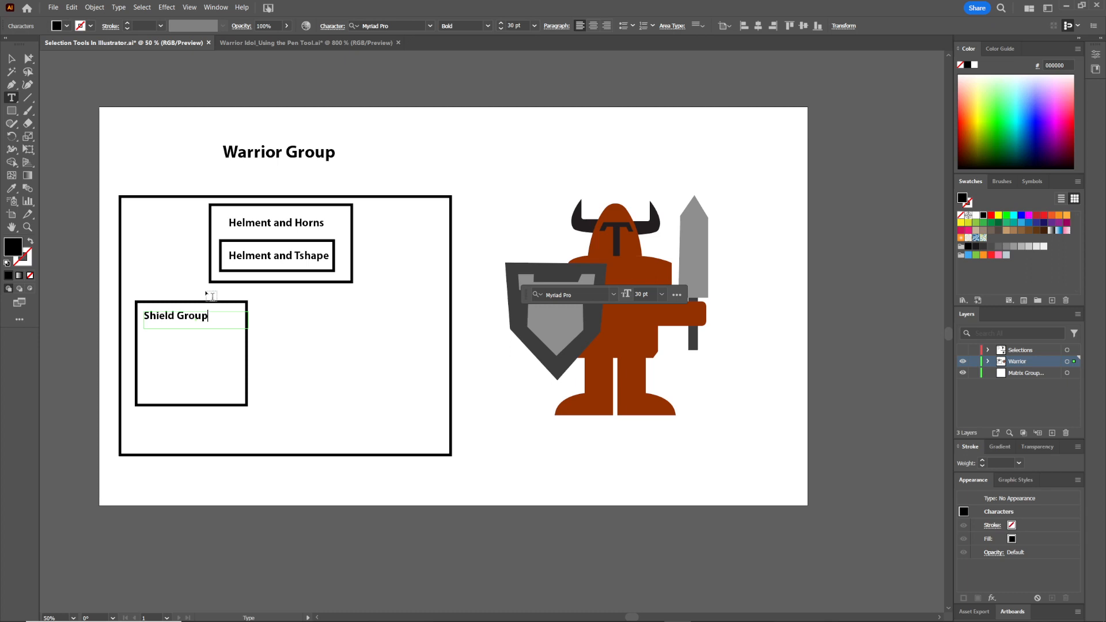
{"action": "key", "text": "Escape"}
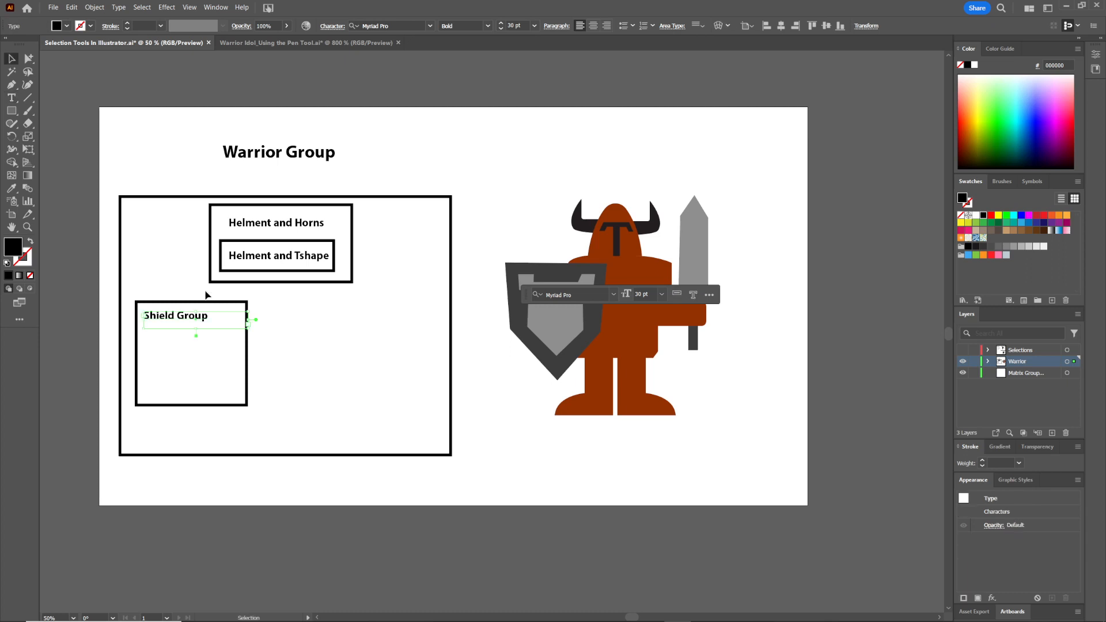
{"action": "double_click", "coordinate": [178, 318]}
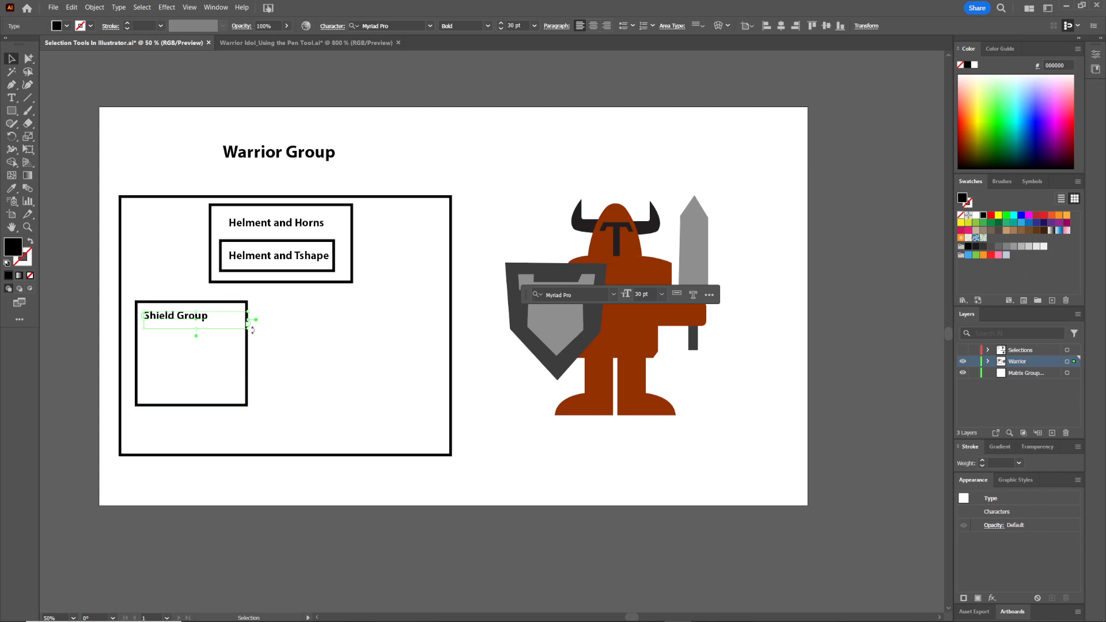
{"action": "left_click_drag", "start_coordinate": [248, 329], "coordinate": [203, 352]}
Try moving the warrior, then its shield in isolation mode, undoing each move
{"action": "left_click", "coordinate": [523, 223]}
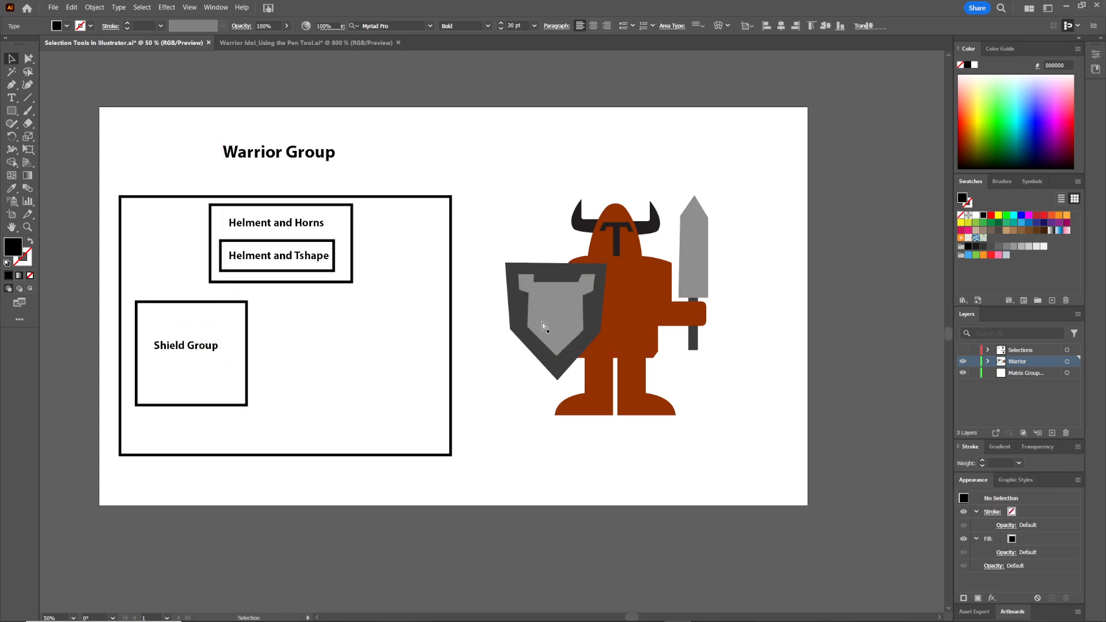
{"action": "left_click_drag", "start_coordinate": [564, 295], "coordinate": [528, 269]}
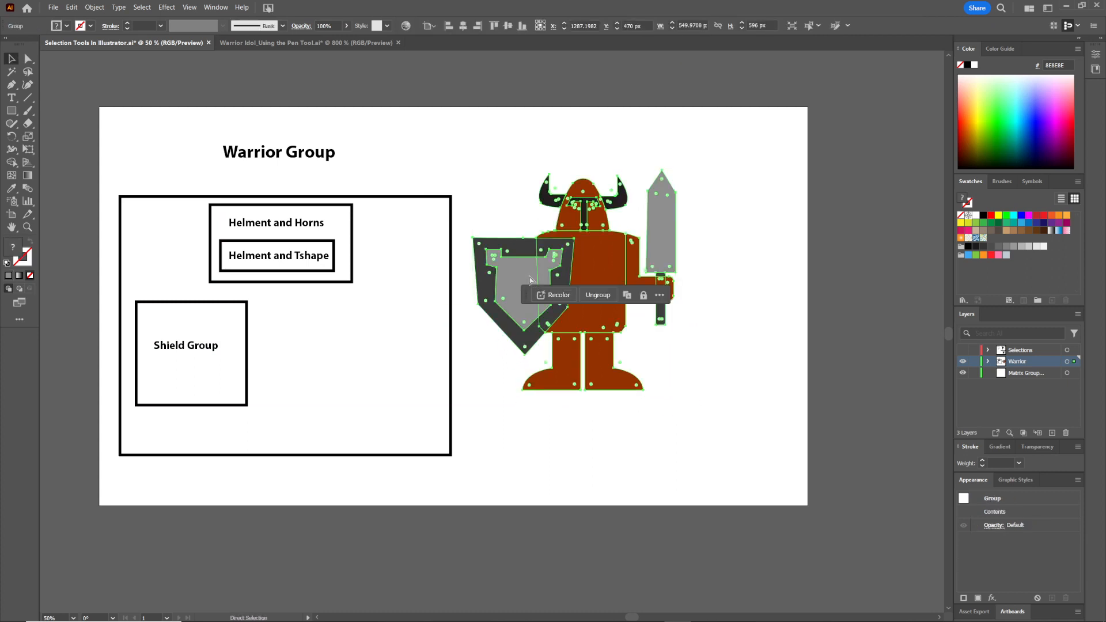
{"action": "key", "text": "ctrl+z"}
{"action": "double_click", "coordinate": [554, 280]}
{"action": "left_click_drag", "start_coordinate": [558, 308], "coordinate": [511, 303]}
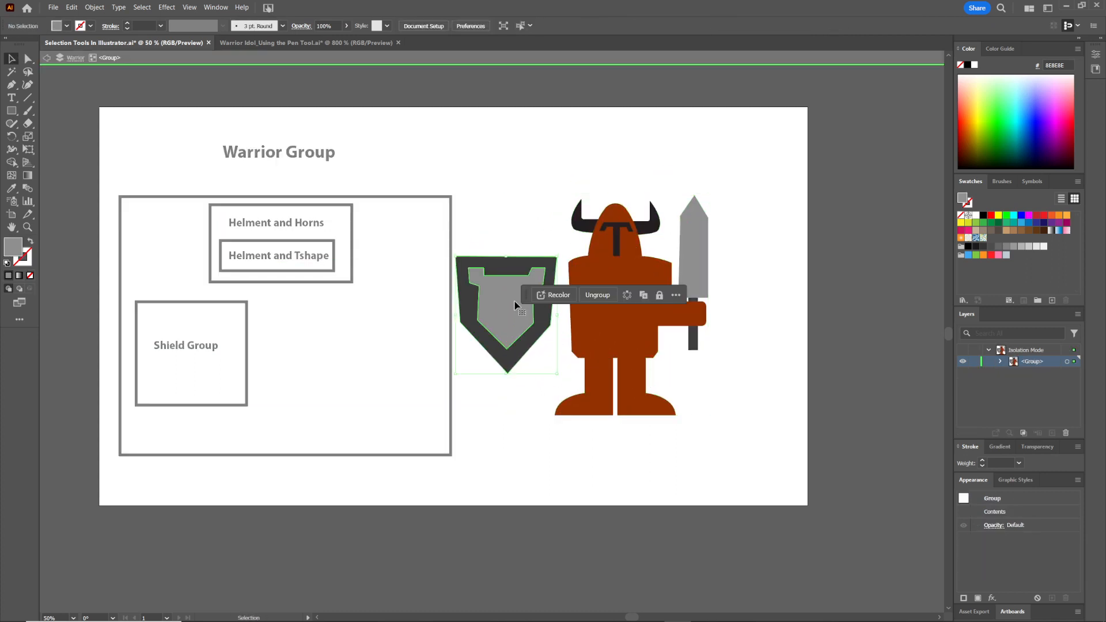
{"action": "key", "text": "ctrl+z"}
{"action": "double_click", "coordinate": [448, 127]}
{"action": "left_click", "coordinate": [695, 314]}
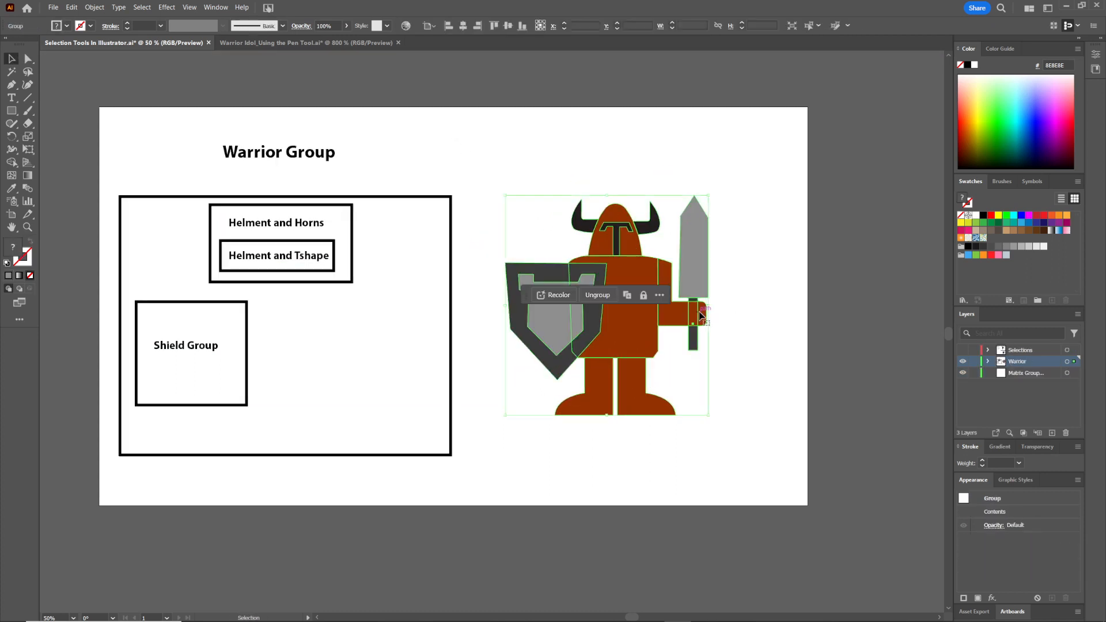
{"action": "left_click", "coordinate": [464, 202]}
Duplicate the Helment and Horns label set into the right part of the large box
{"action": "left_click", "coordinate": [352, 239]}
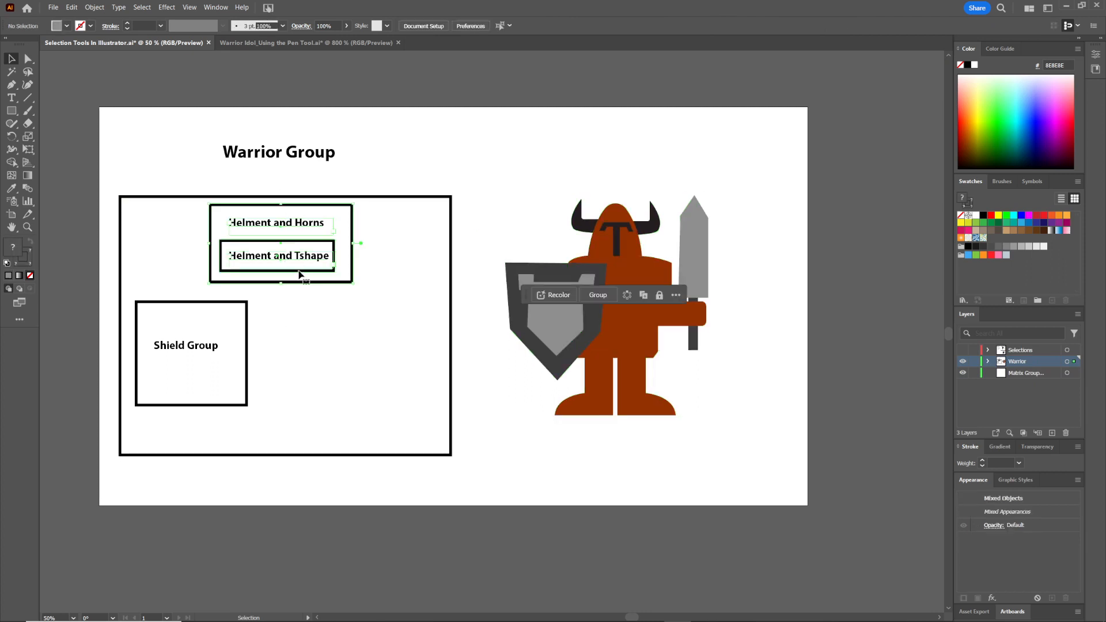
{"action": "left_click", "coordinate": [361, 262]}
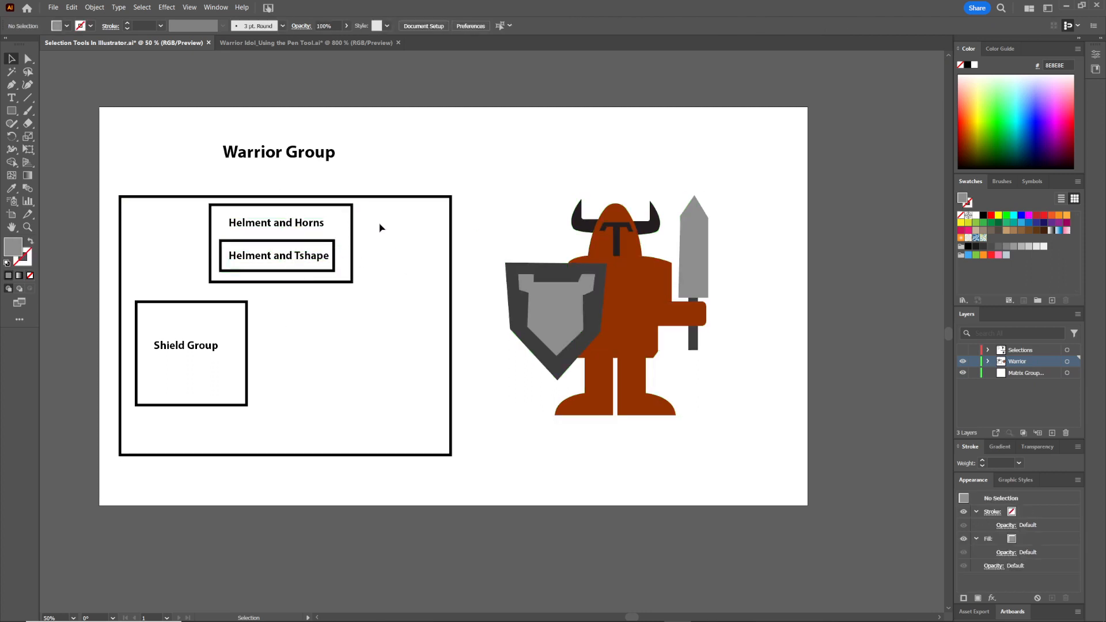
{"action": "left_click", "coordinate": [308, 258]}
{"action": "left_click_drag", "start_coordinate": [308, 258], "coordinate": [435, 346]}
{"action": "left_click", "coordinate": [453, 278]}
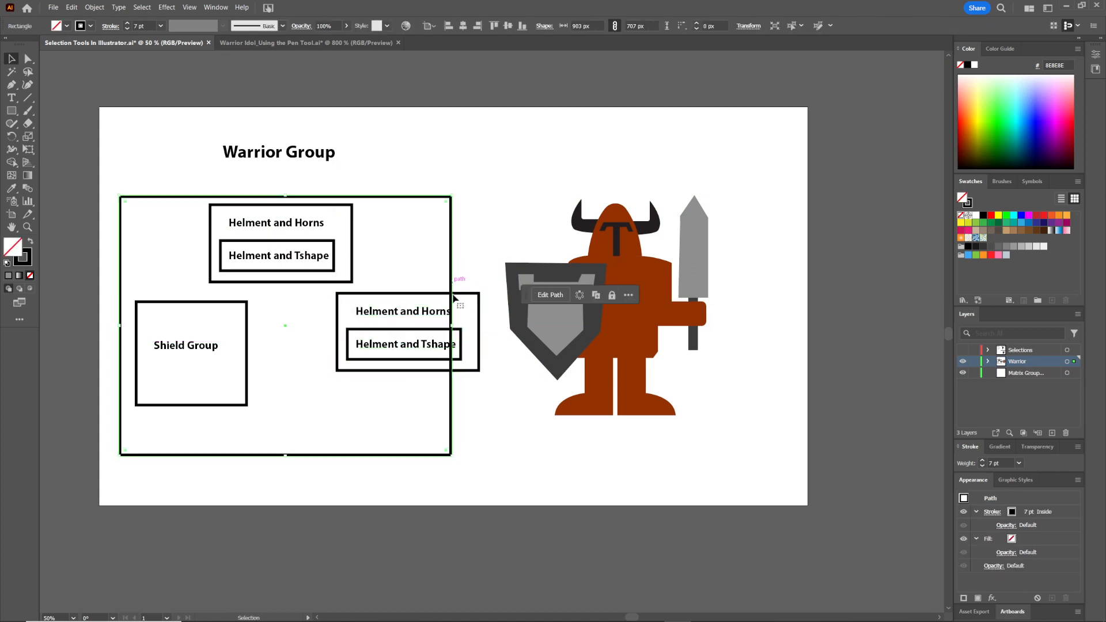
Widen the large Warrior Group box to about 1029 px so it encloses the right-hand box set
{"action": "left_click_drag", "start_coordinate": [453, 327], "coordinate": [495, 327]}
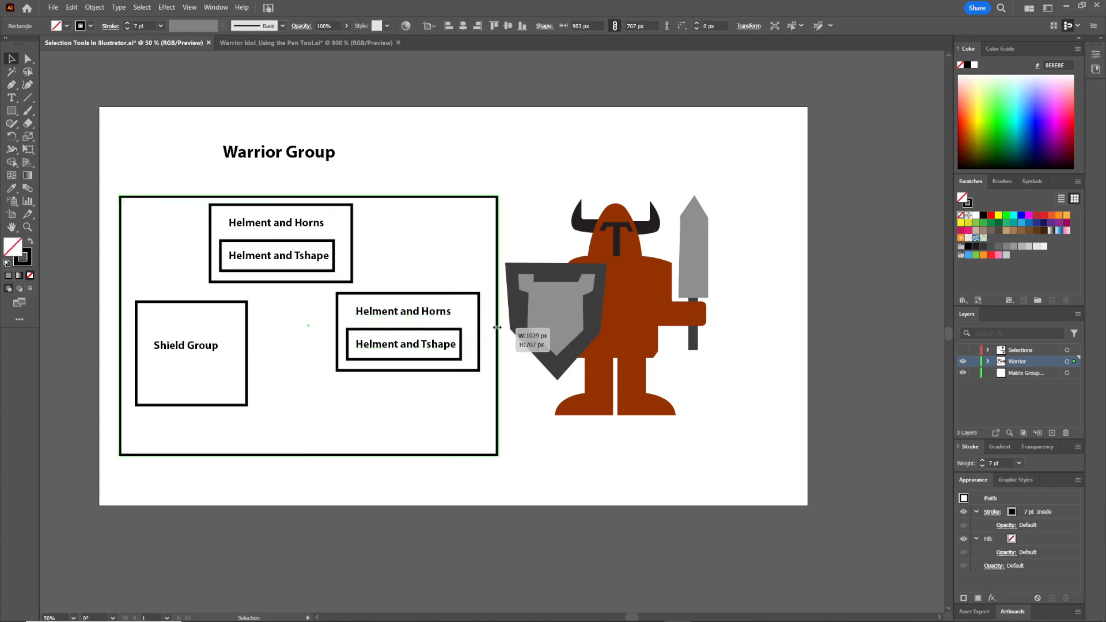
{"action": "left_click", "coordinate": [566, 163]}
Retype the duplicated labels in the right box set as Sword and Arm and Blade and Handle
{"action": "left_click", "coordinate": [420, 310]}
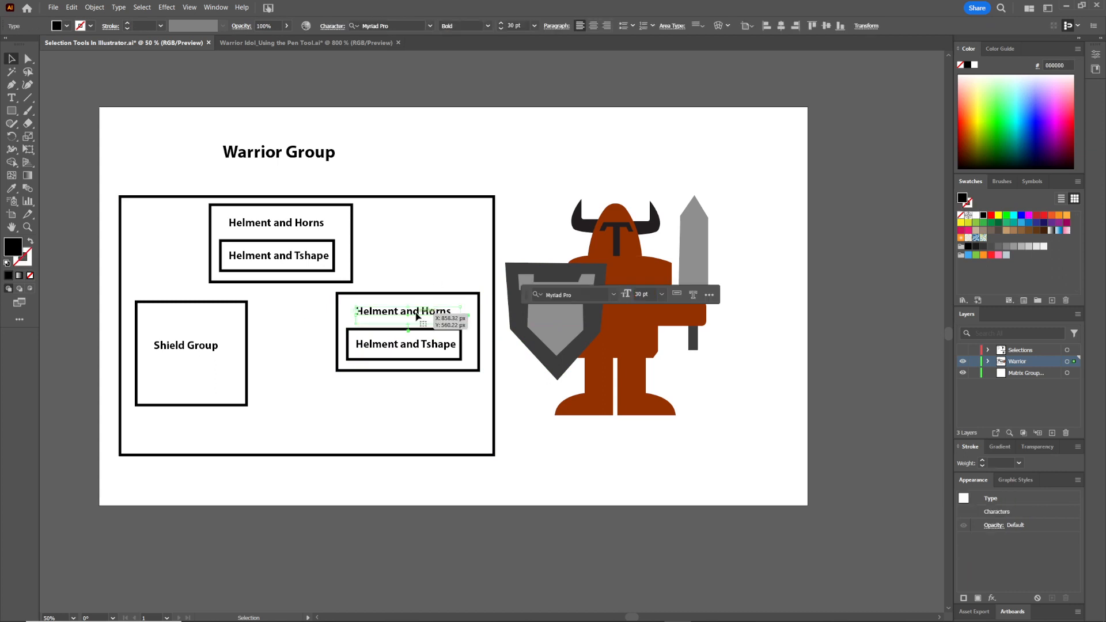
{"action": "double_click", "coordinate": [420, 310]}
{"action": "key", "text": "ctrl+a"}
{"action": "type", "text": "S"}
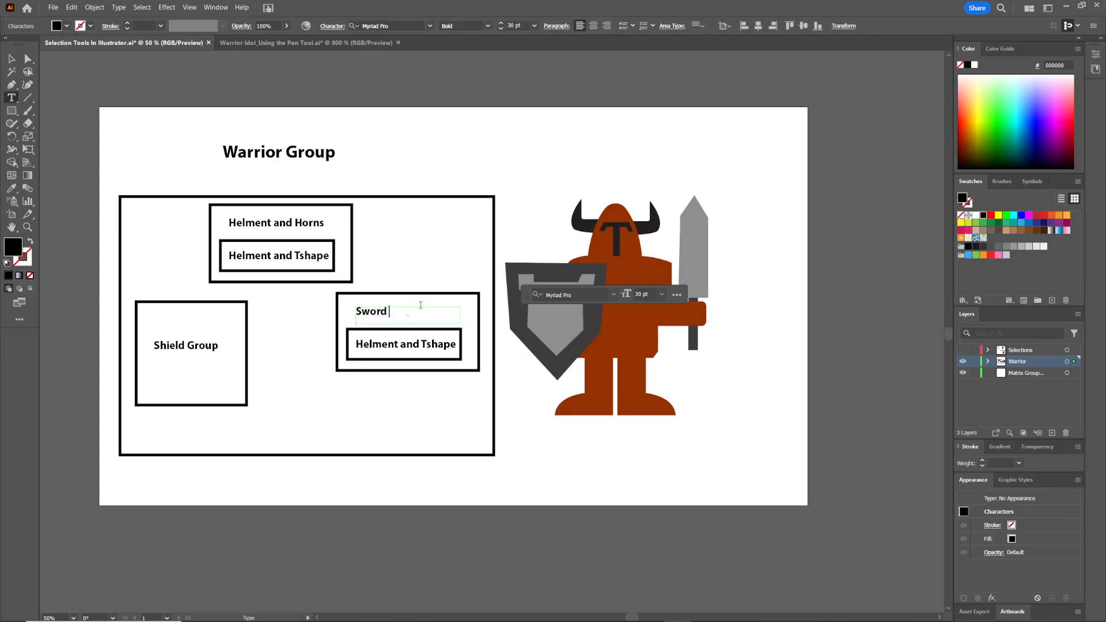
{"action": "triple_click", "coordinate": [410, 344]}
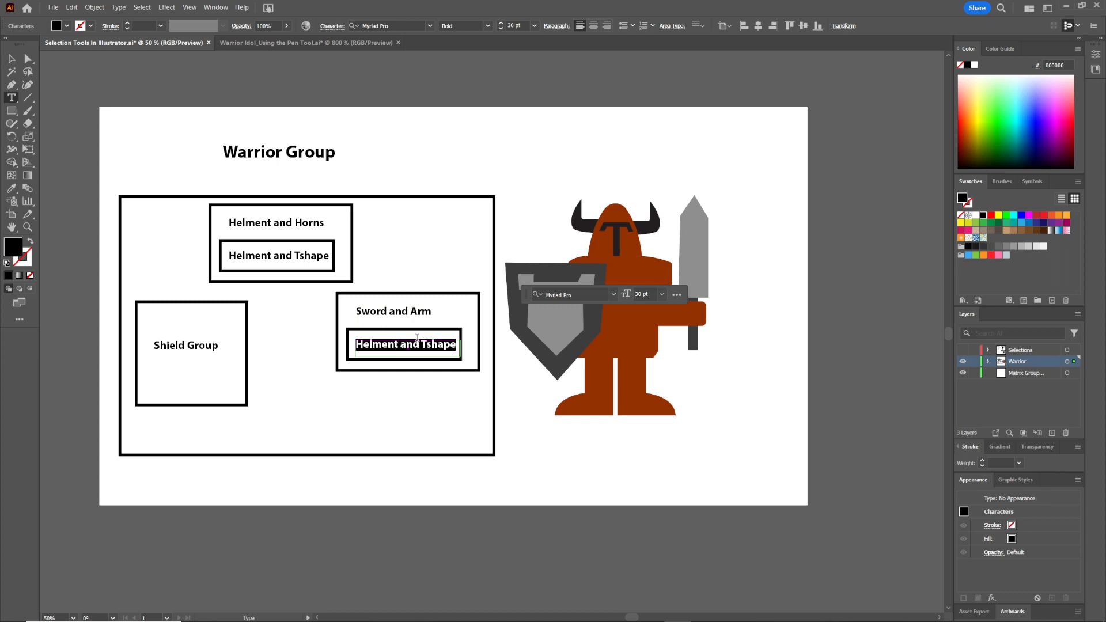
{"action": "type", "text": "Blade and Handle"}
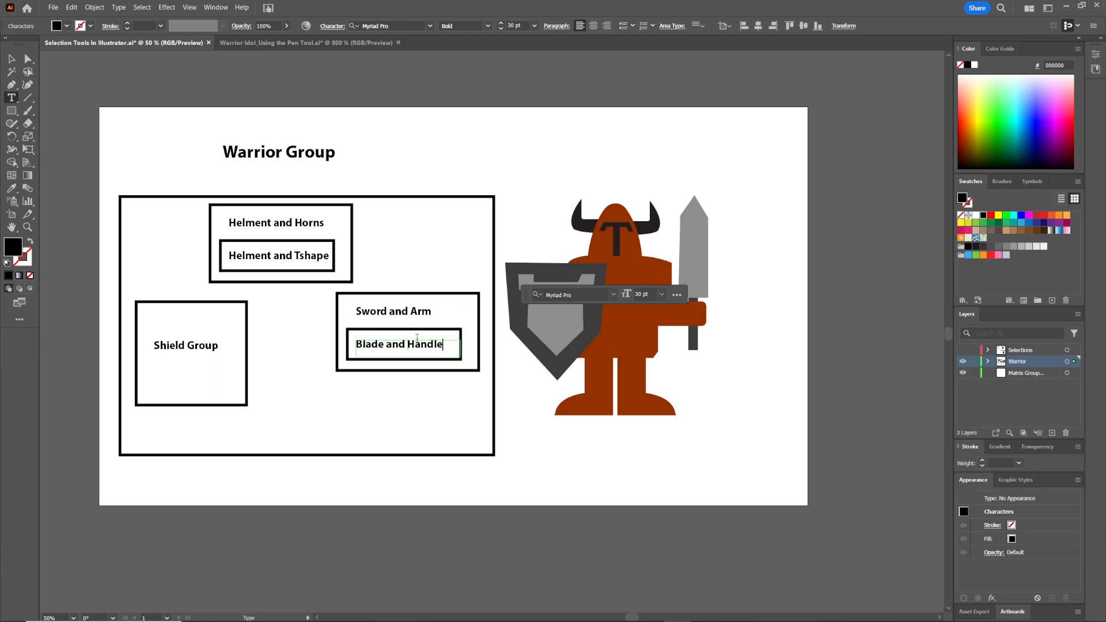
{"action": "key", "text": "Escape"}
Try moving the warrior's sword and its blade in isolation mode, undoing each move
{"action": "left_click", "coordinate": [762, 231]}
{"action": "left_click", "coordinate": [694, 261]}
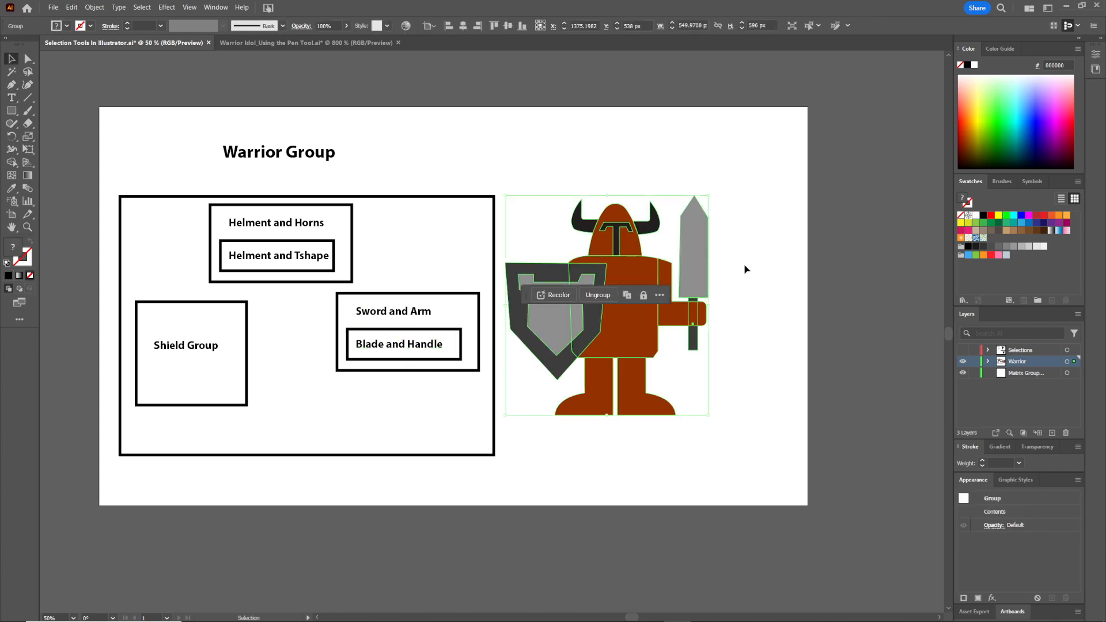
{"action": "double_click", "coordinate": [692, 265]}
{"action": "left_click_drag", "start_coordinate": [691, 265], "coordinate": [732, 242]}
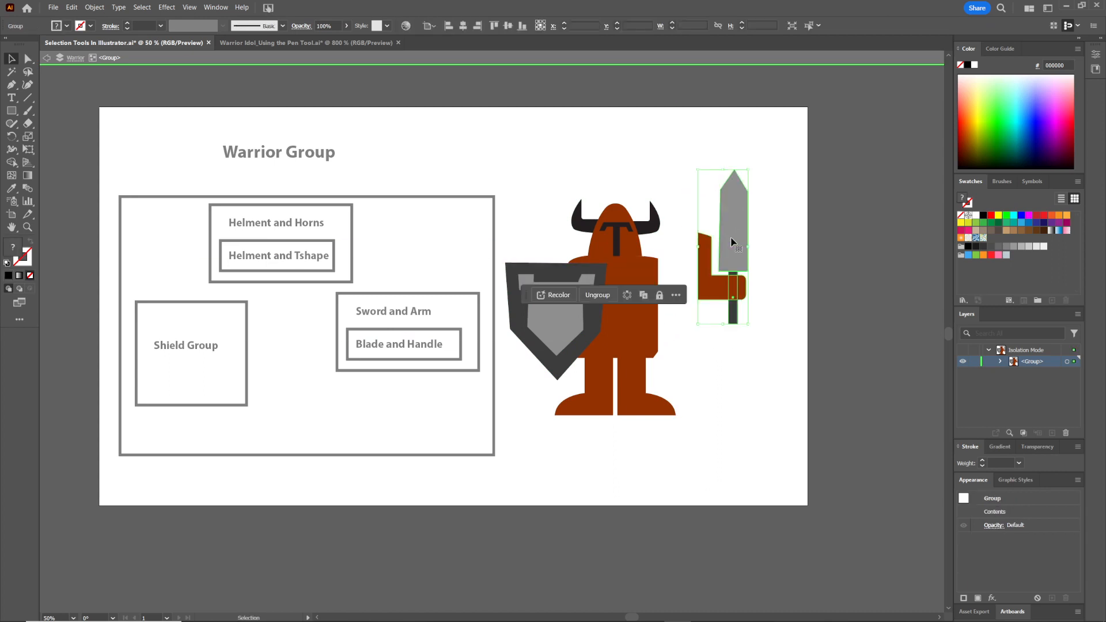
{"action": "key", "text": "ctrl+z"}
{"action": "double_click", "coordinate": [704, 283]}
{"action": "left_click_drag", "start_coordinate": [704, 284], "coordinate": [708, 213]}
{"action": "key", "text": "ctrl+z"}
{"action": "key", "text": "ctrl+z"}
{"action": "double_click", "coordinate": [687, 261]}
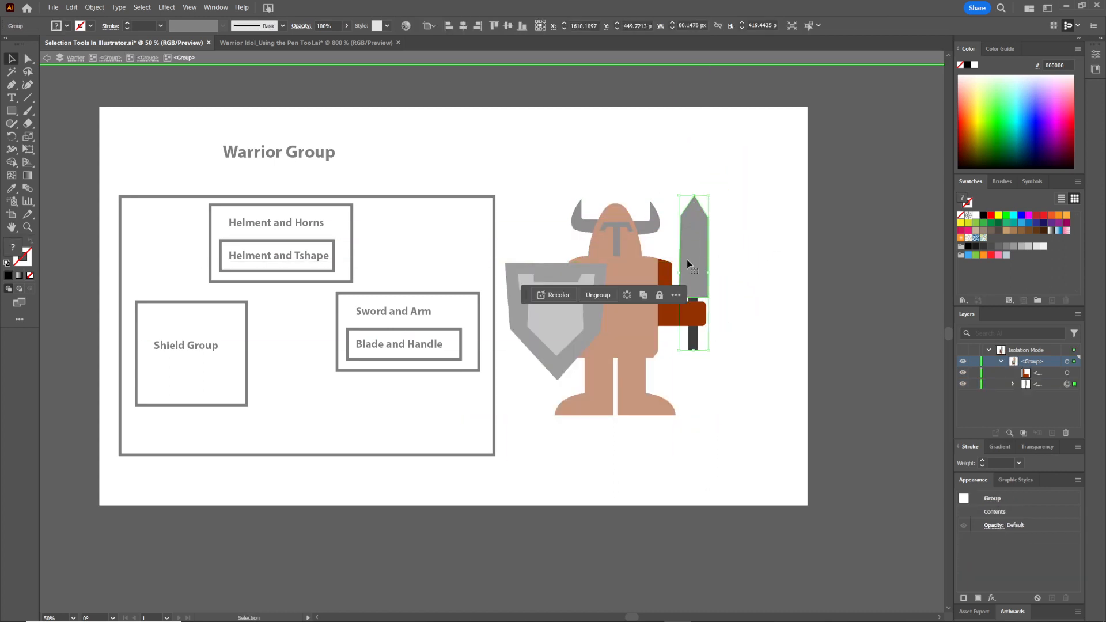
{"action": "left_click_drag", "start_coordinate": [687, 264], "coordinate": [689, 187]}
{"action": "left_click", "coordinate": [693, 323]}
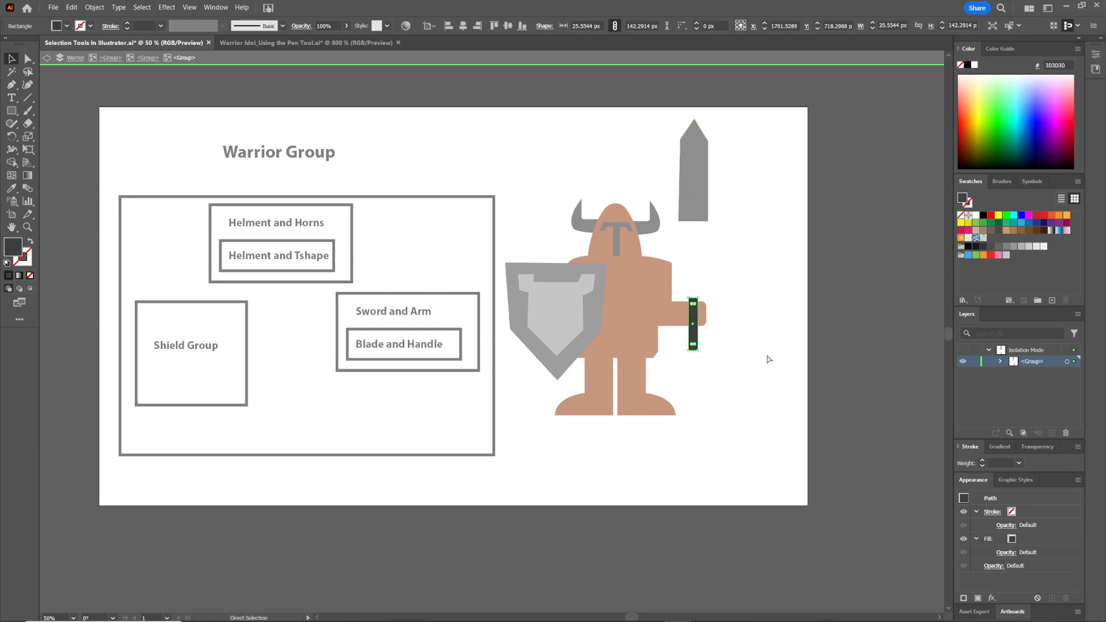
{"action": "key", "text": "ctrl+z"}
{"action": "double_click", "coordinate": [738, 178]}
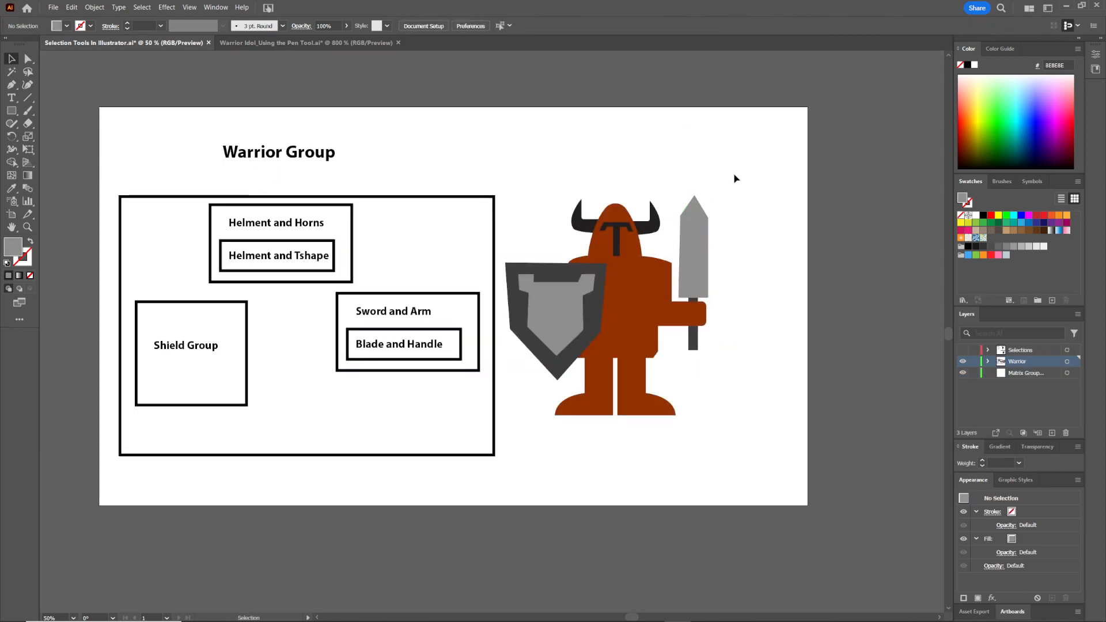
Examine the helmet and horns group of the warrior in isolation mode, then exit it
{"action": "double_click", "coordinate": [616, 231]}
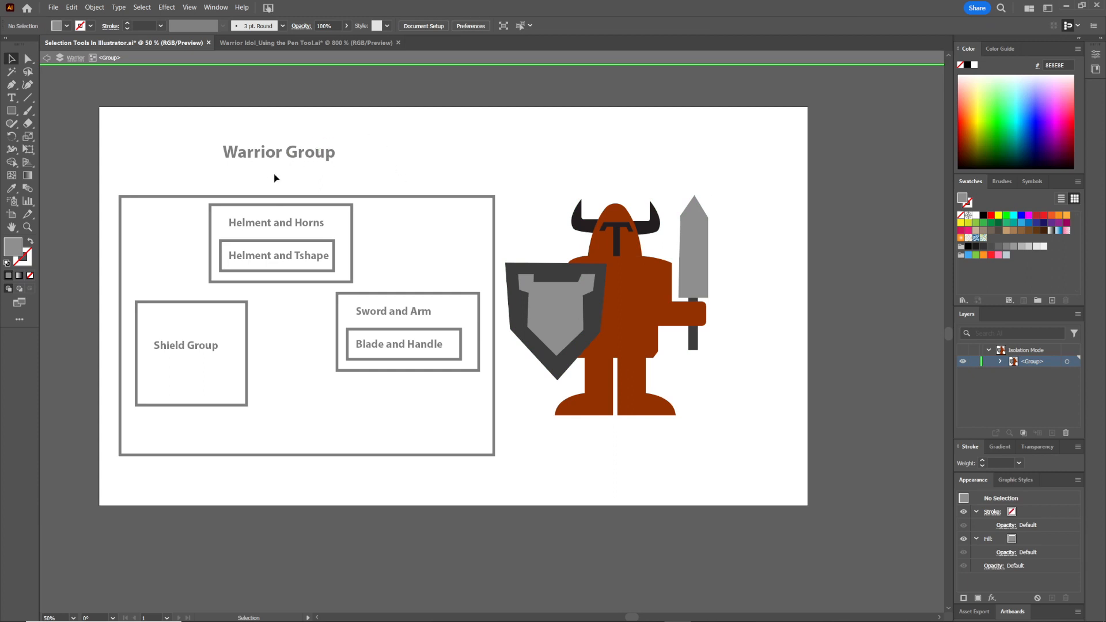
{"action": "double_click", "coordinate": [627, 228]}
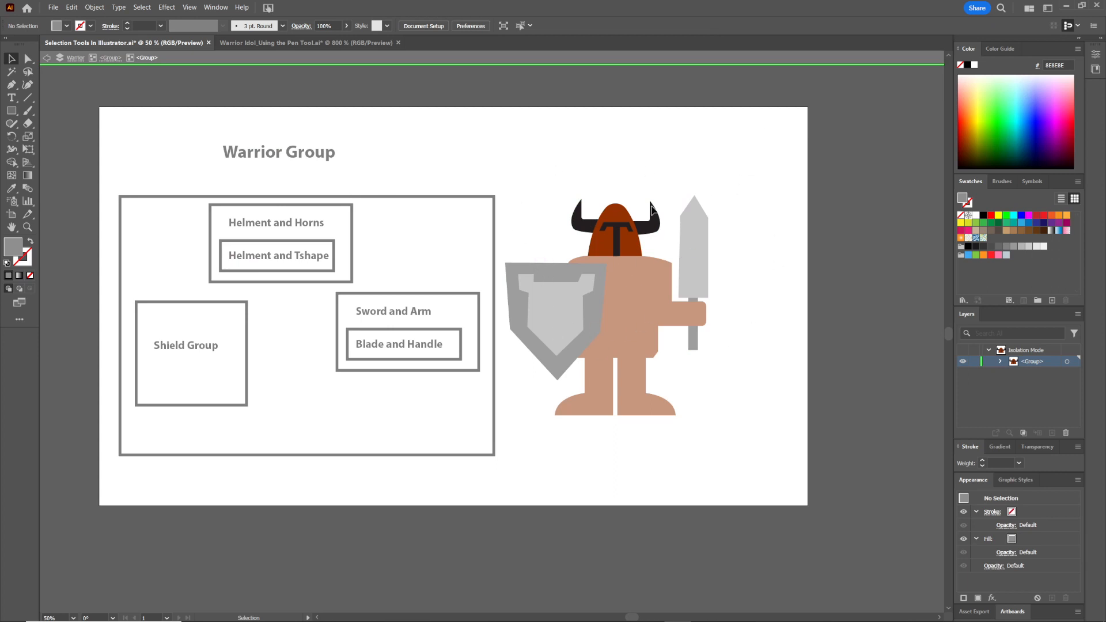
{"action": "double_click", "coordinate": [749, 145]}
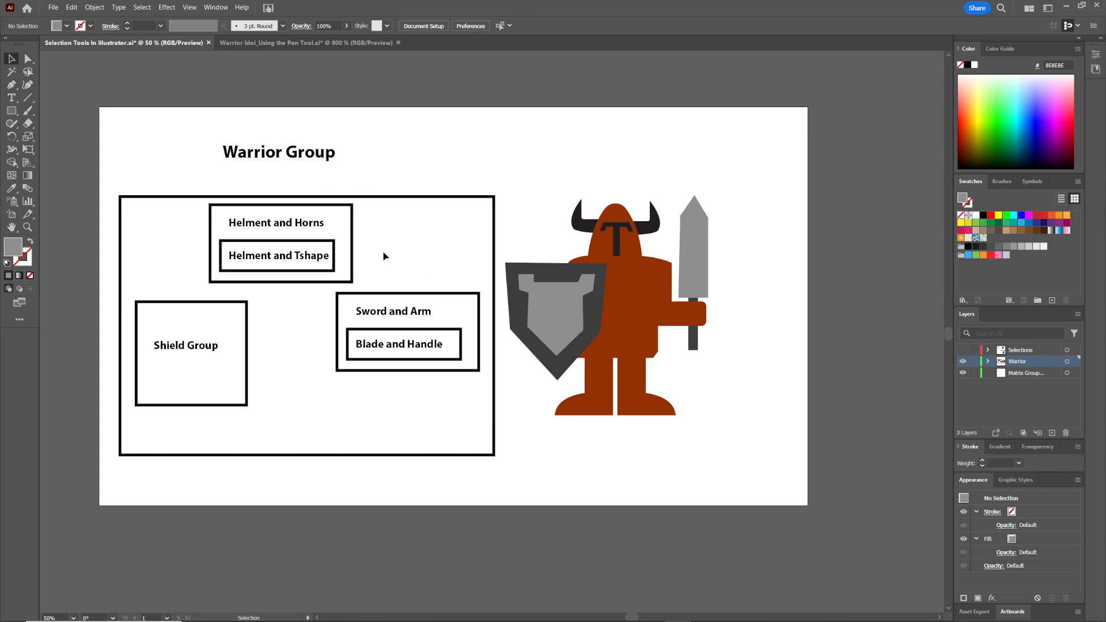
Narrow the Shield Group box and add a Body Shape label in the middle of the large box
{"action": "left_click", "coordinate": [185, 344]}
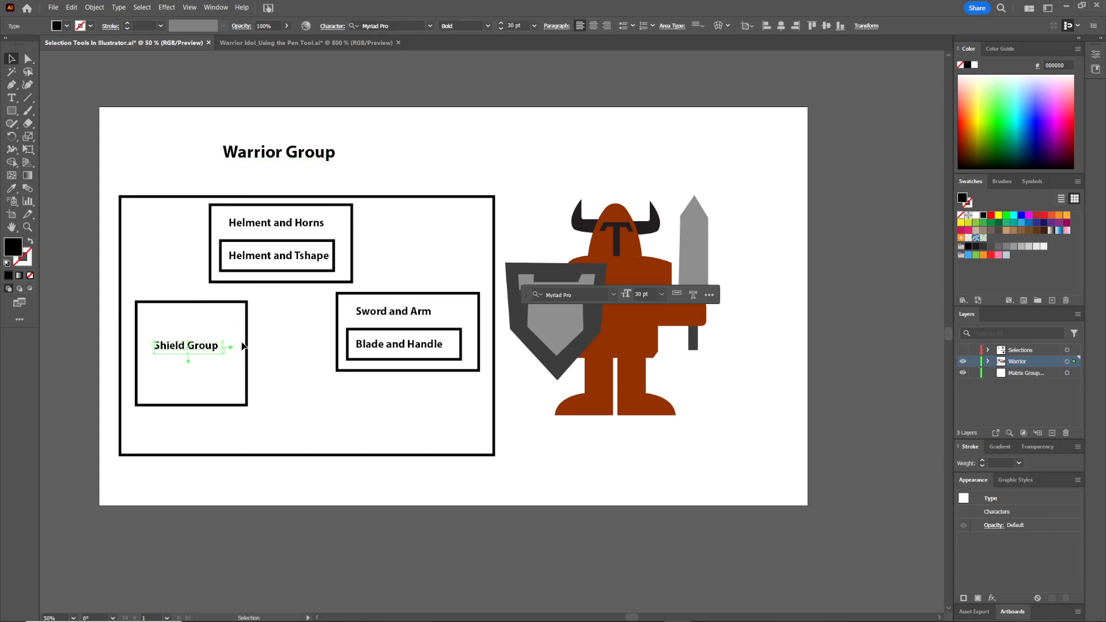
{"action": "left_click", "coordinate": [249, 347]}
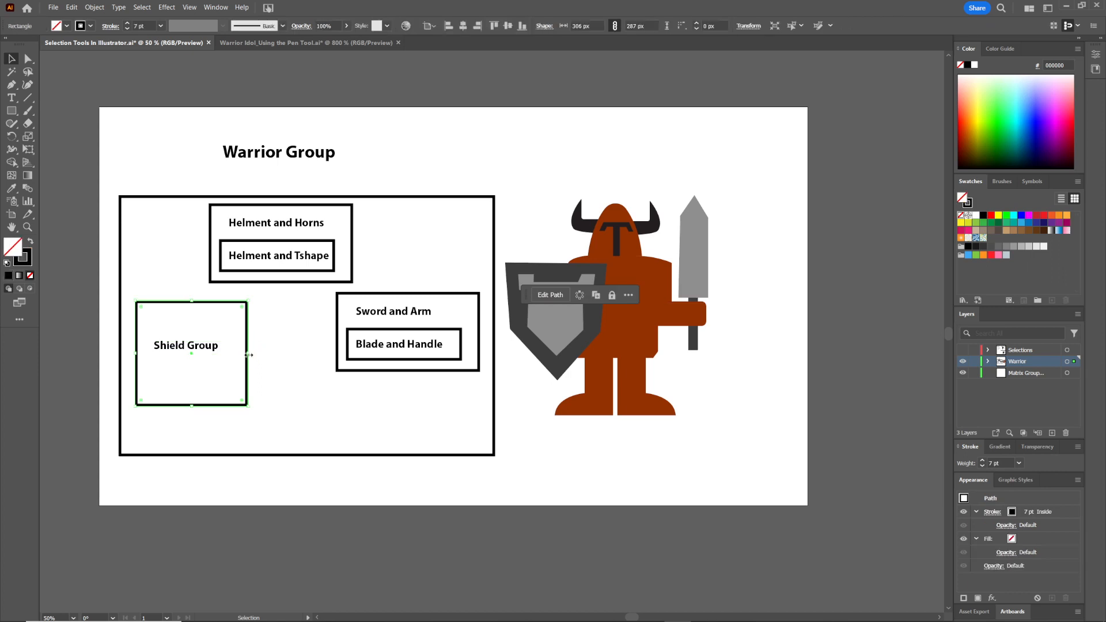
{"action": "left_click_drag", "start_coordinate": [248, 355], "coordinate": [298, 336]}
{"action": "left_click", "coordinate": [202, 346]}
{"action": "triple_click", "coordinate": [306, 336]}
{"action": "type", "text": "Body Shape"}
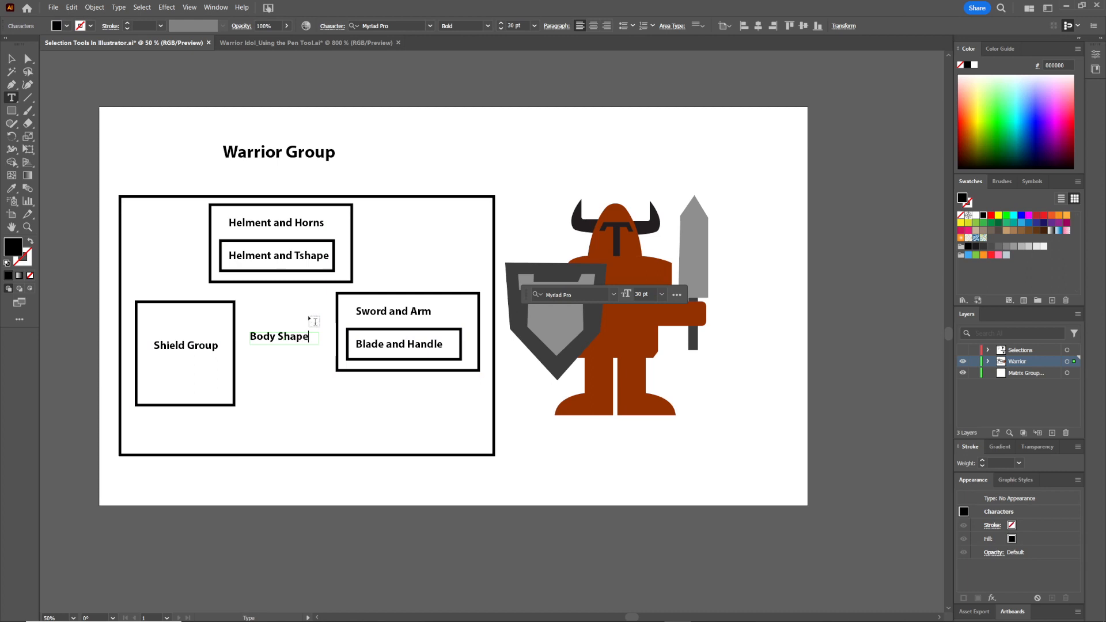
{"action": "key", "text": "Escape"}
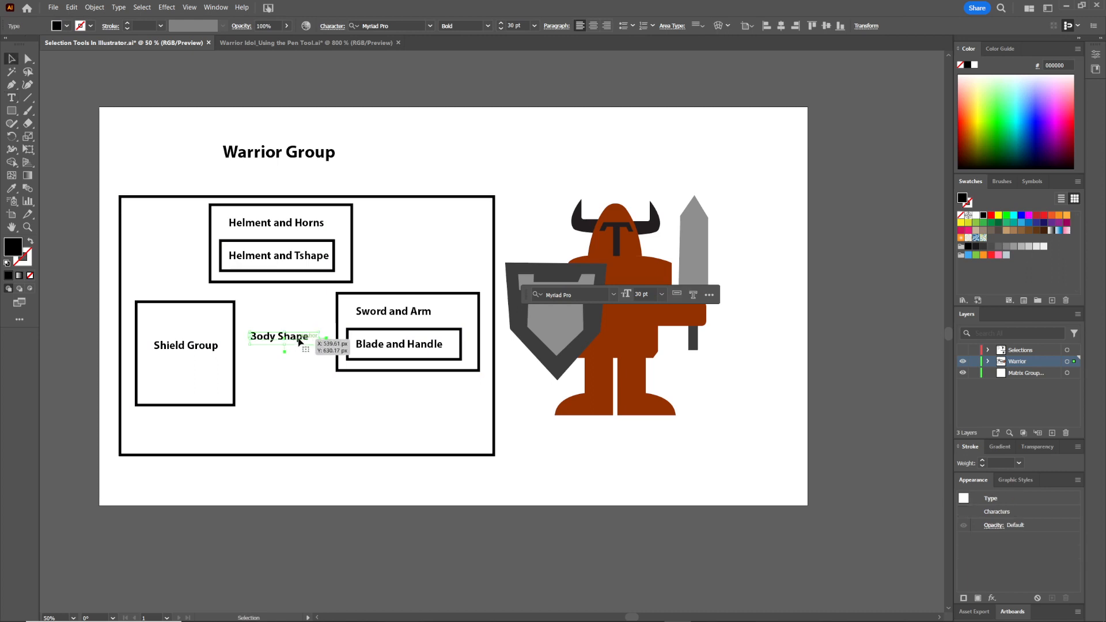
{"action": "left_click_drag", "start_coordinate": [298, 338], "coordinate": [309, 327]}
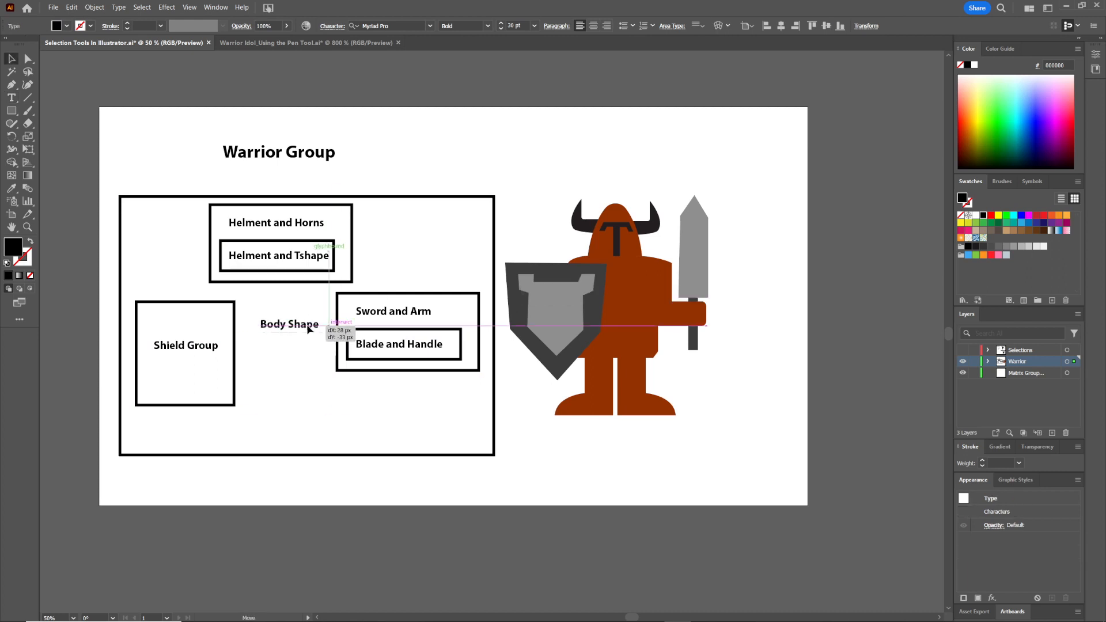
Shorten the Shield Group box and duplicate it with its label below the Body Shape label
{"action": "left_click", "coordinate": [189, 407]}
{"action": "left_click_drag", "start_coordinate": [187, 408], "coordinate": [299, 379]}
{"action": "left_click", "coordinate": [186, 346]}
{"action": "left_click", "coordinate": [198, 302], "text": "shift"}
Retype the copied label as Legs and center it in the new bottom box
{"action": "double_click", "coordinate": [295, 411]}
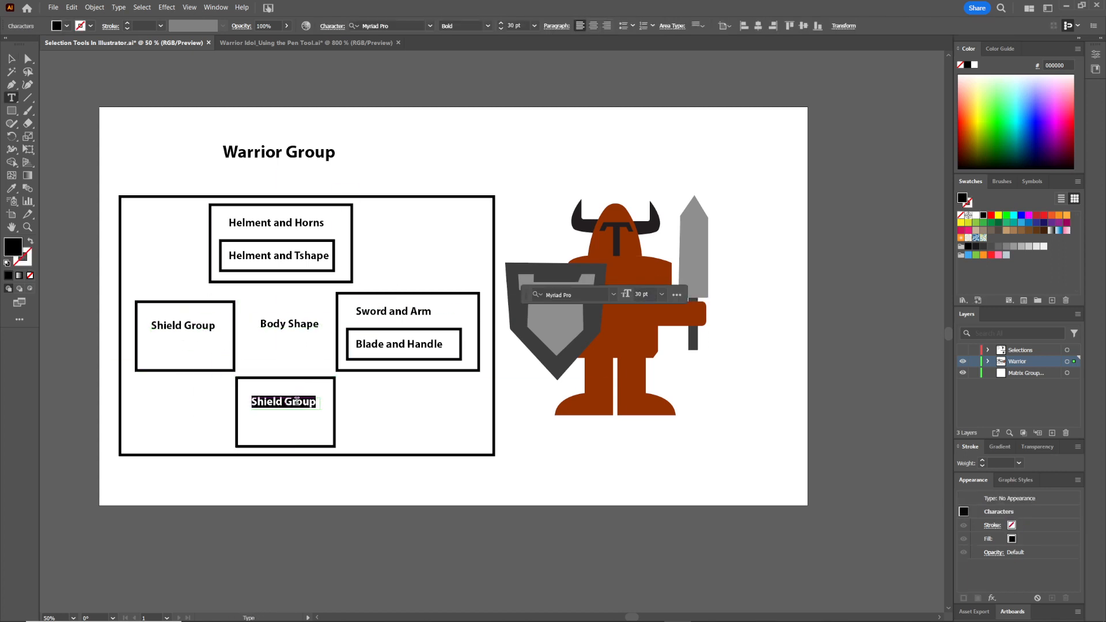
{"action": "key", "text": "ctrl+a"}
{"action": "type", "text": "Leg"}
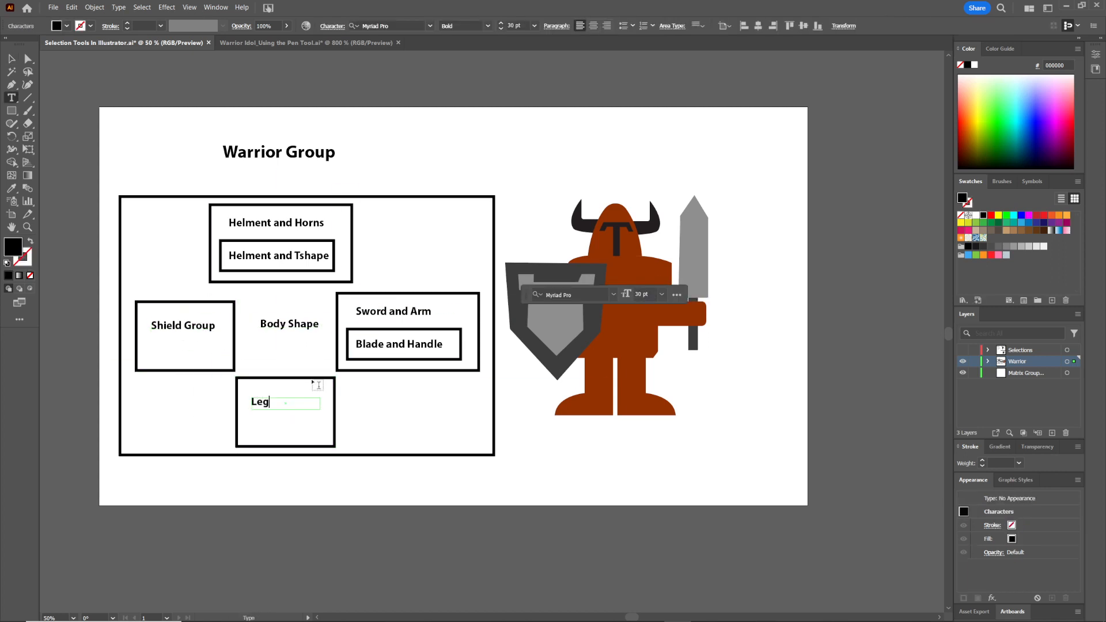
{"action": "key", "text": "Escape"}
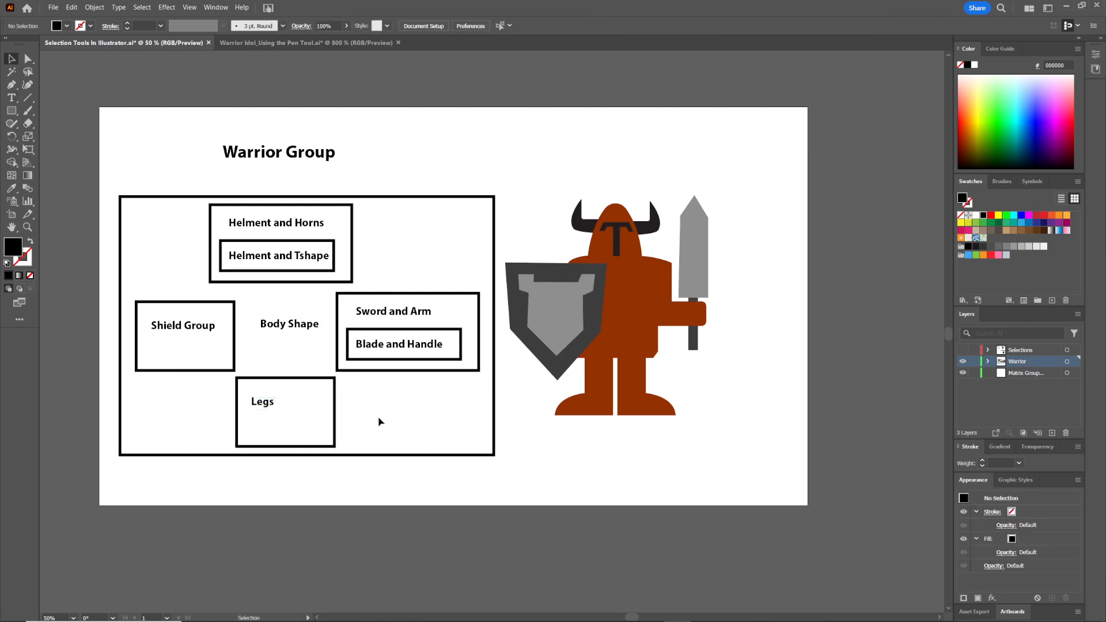
{"action": "left_click_drag", "start_coordinate": [266, 404], "coordinate": [296, 422]}
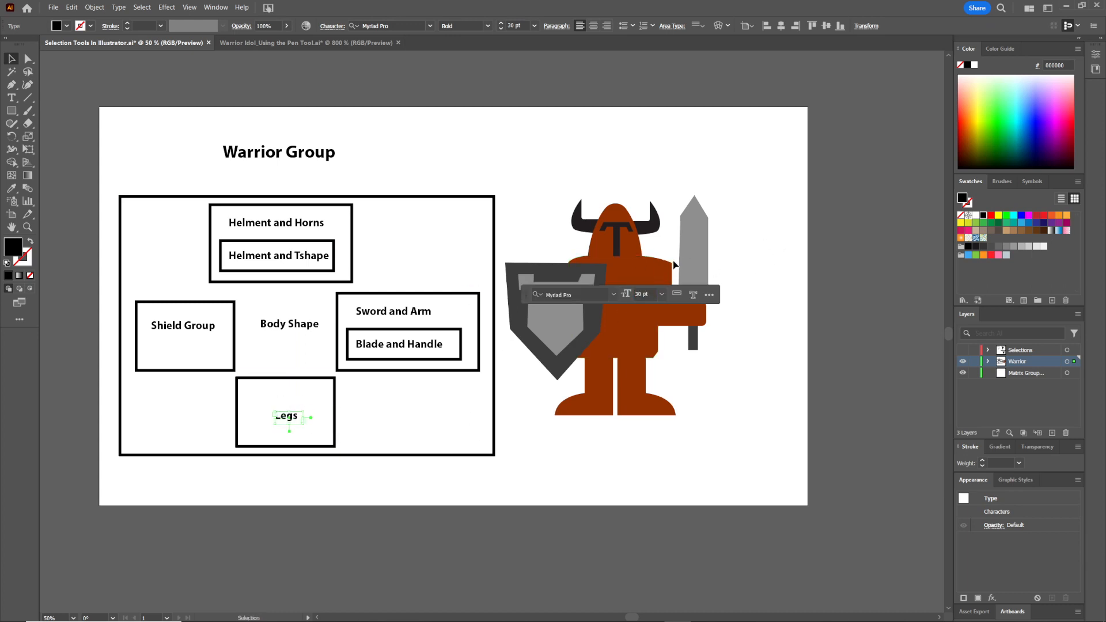
Try moving the sword's handle and blade again in isolation mode, undoing each move
{"action": "left_click", "coordinate": [660, 281]}
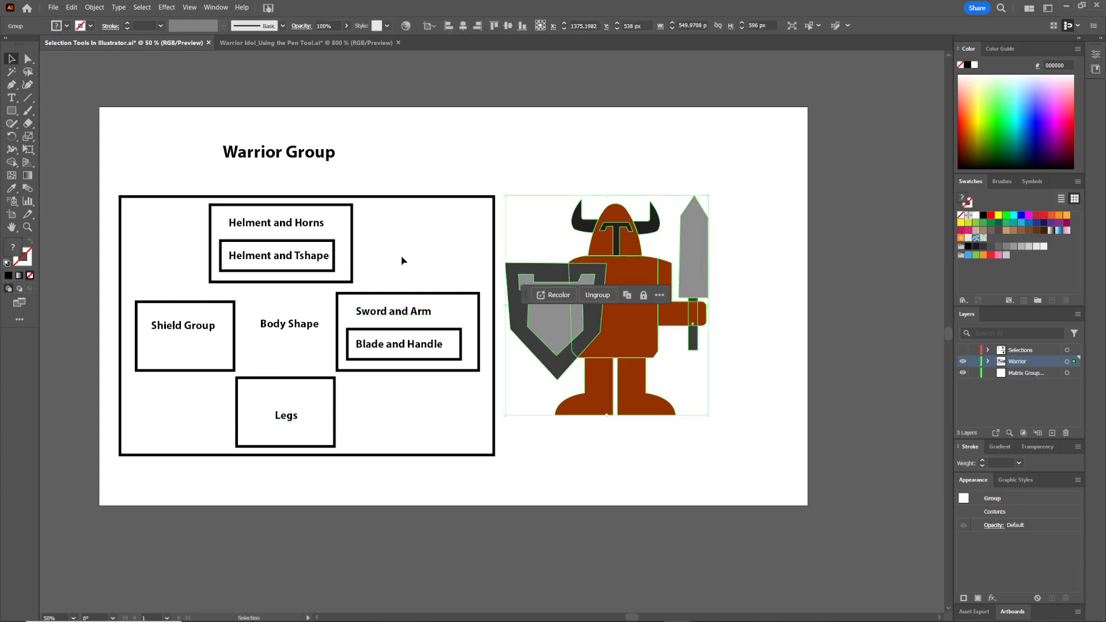
{"action": "left_click", "coordinate": [755, 232]}
{"action": "left_click", "coordinate": [694, 271]}
{"action": "double_click", "coordinate": [694, 267]}
{"action": "mouse_move", "coordinate": [682, 315]}
{"action": "left_mouse_down"}
{"action": "mouse_move", "coordinate": [675, 305]}
{"action": "mouse_move", "coordinate": [721, 323]}
{"action": "mouse_move", "coordinate": [689, 323]}
{"action": "left_mouse_up"}
{"action": "key", "text": "ctrl+z"}
{"action": "double_click", "coordinate": [701, 284]}
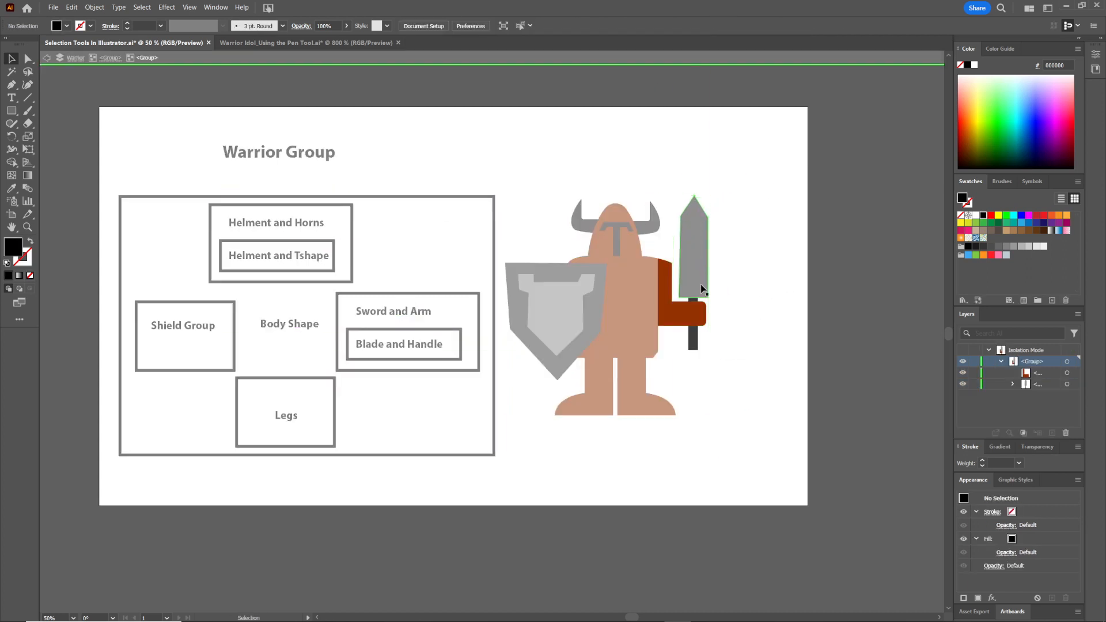
{"action": "left_click_drag", "start_coordinate": [701, 284], "coordinate": [713, 221]}
{"action": "key", "text": "ctrl+z"}
{"action": "double_click", "coordinate": [701, 263]}
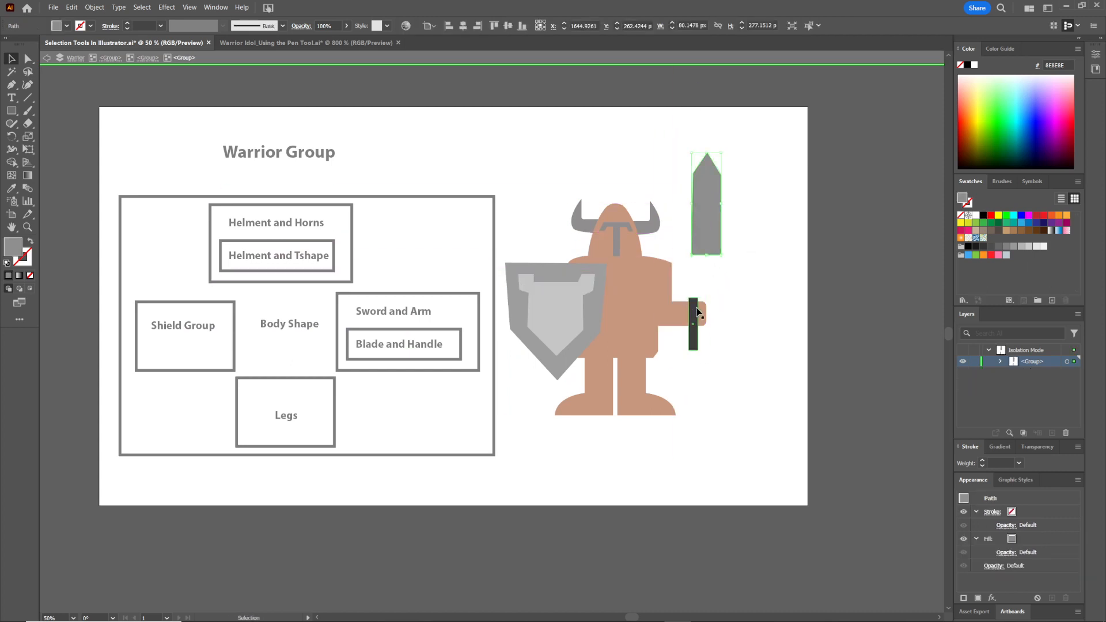
{"action": "key", "text": "ctrl+z"}
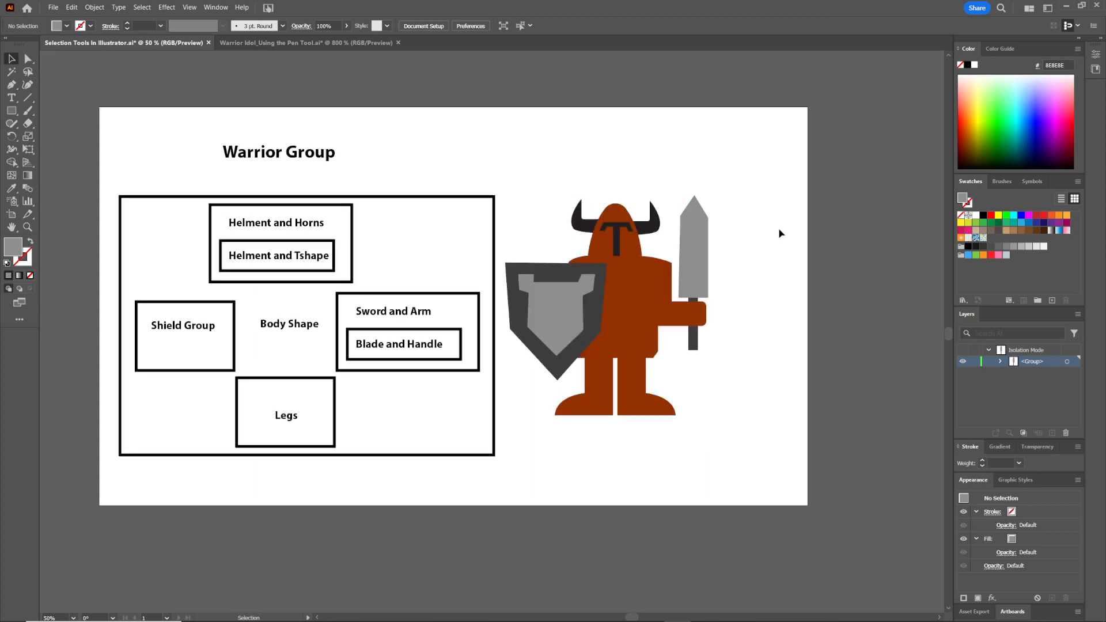
{"action": "double_click", "coordinate": [751, 235]}
Try moving the warrior, its shield, helmet and leg parts in isolation mode, undoing each move
{"action": "left_click_drag", "start_coordinate": [634, 233], "coordinate": [658, 235]}
{"action": "key", "text": "ctrl+z"}
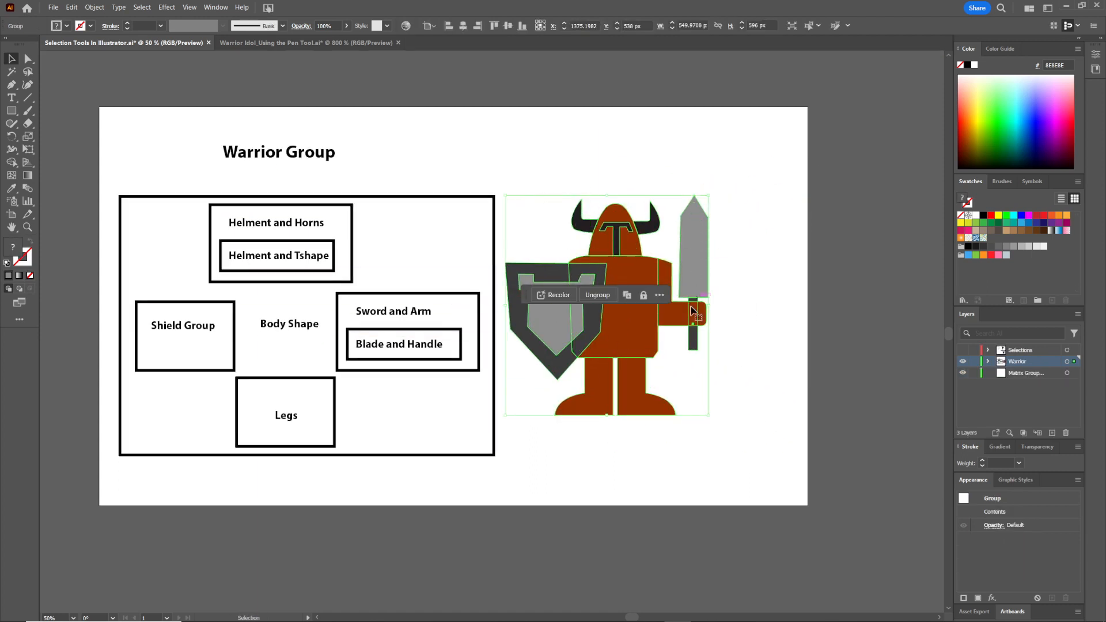
{"action": "double_click", "coordinate": [645, 265]}
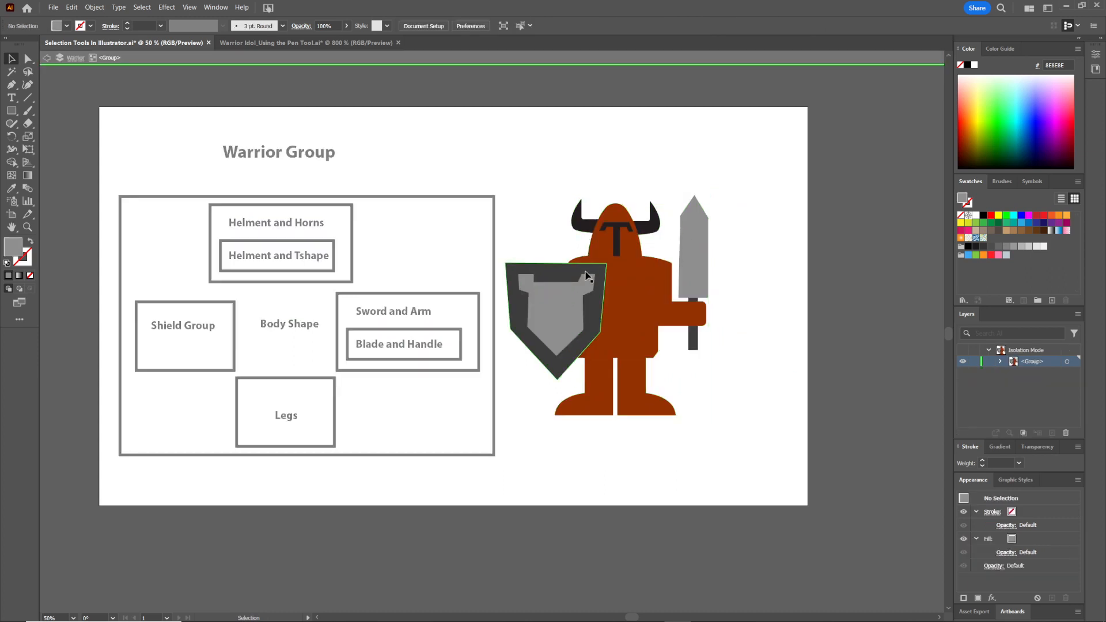
{"action": "left_click_drag", "start_coordinate": [589, 276], "coordinate": [452, 259]}
{"action": "key", "text": "ctrl+z"}
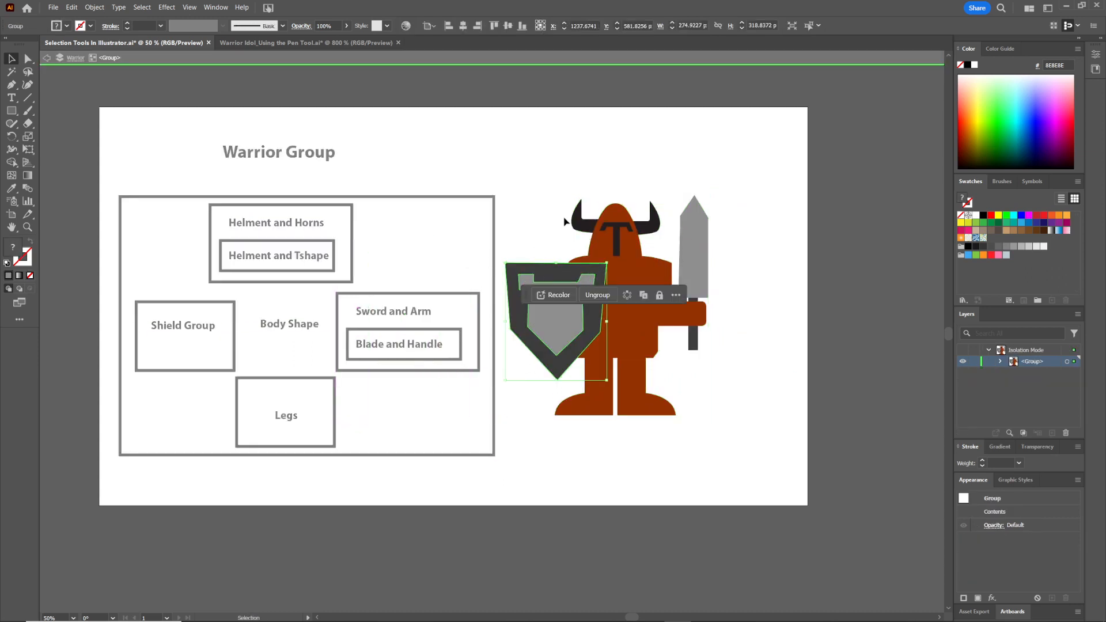
{"action": "left_click", "coordinate": [566, 222]}
{"action": "left_click", "coordinate": [581, 220]}
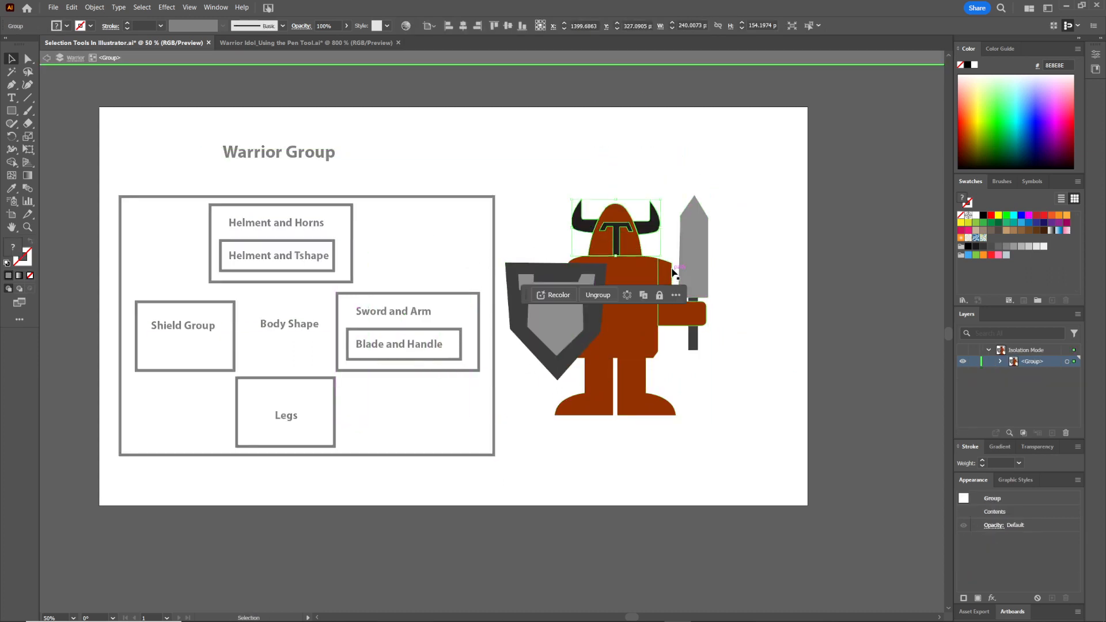
{"action": "left_click_drag", "start_coordinate": [666, 313], "coordinate": [701, 327]}
{"action": "key", "text": "ctrl+z"}
{"action": "left_click_drag", "start_coordinate": [639, 395], "coordinate": [588, 431]}
{"action": "key", "text": "ctrl+z"}
{"action": "double_click", "coordinate": [782, 334]}
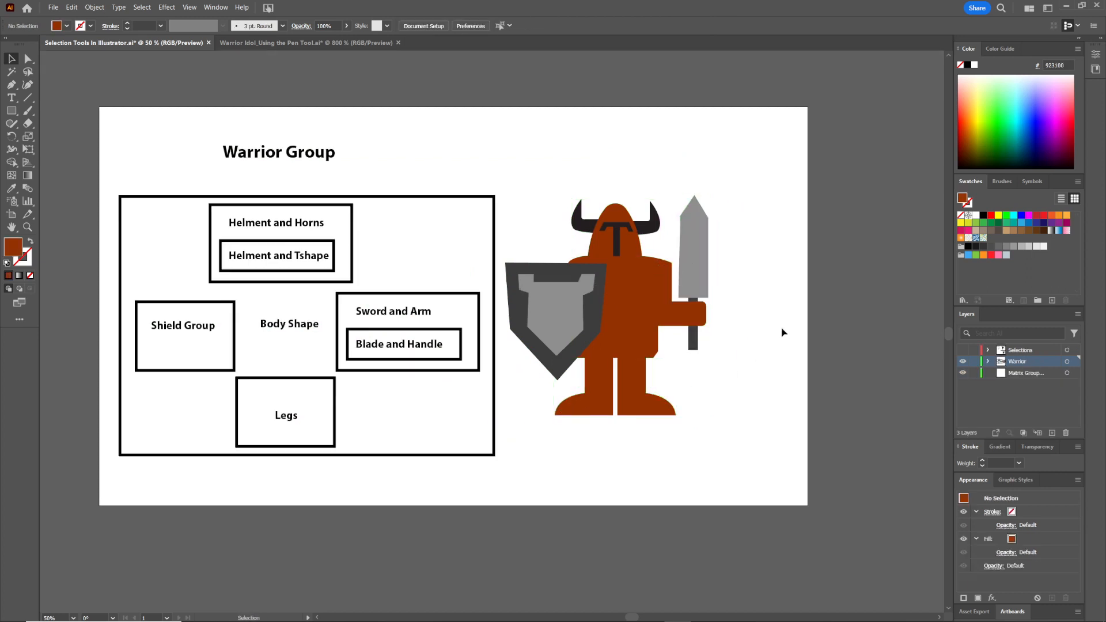